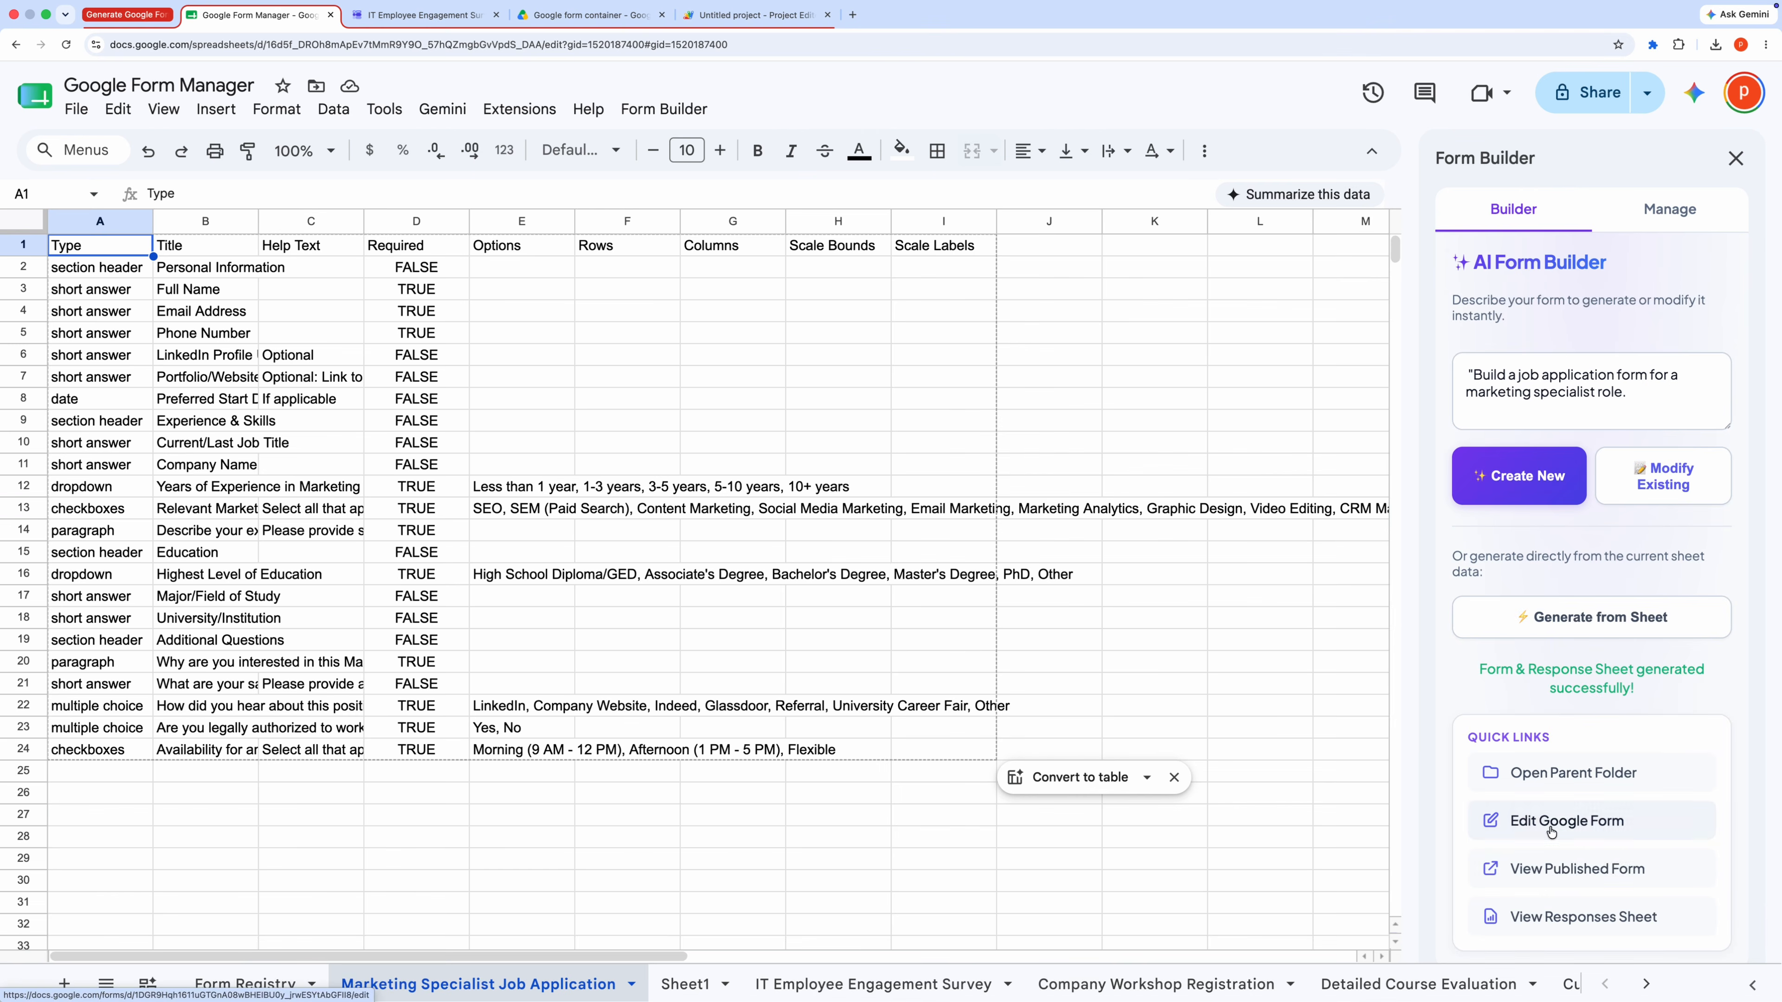
Step: Open the published Marketing Specialist Job Application form and scroll through its questions
click(1537, 871)
drag(583, 119, 865, 119)
scroll(1127, 121, down, 15)
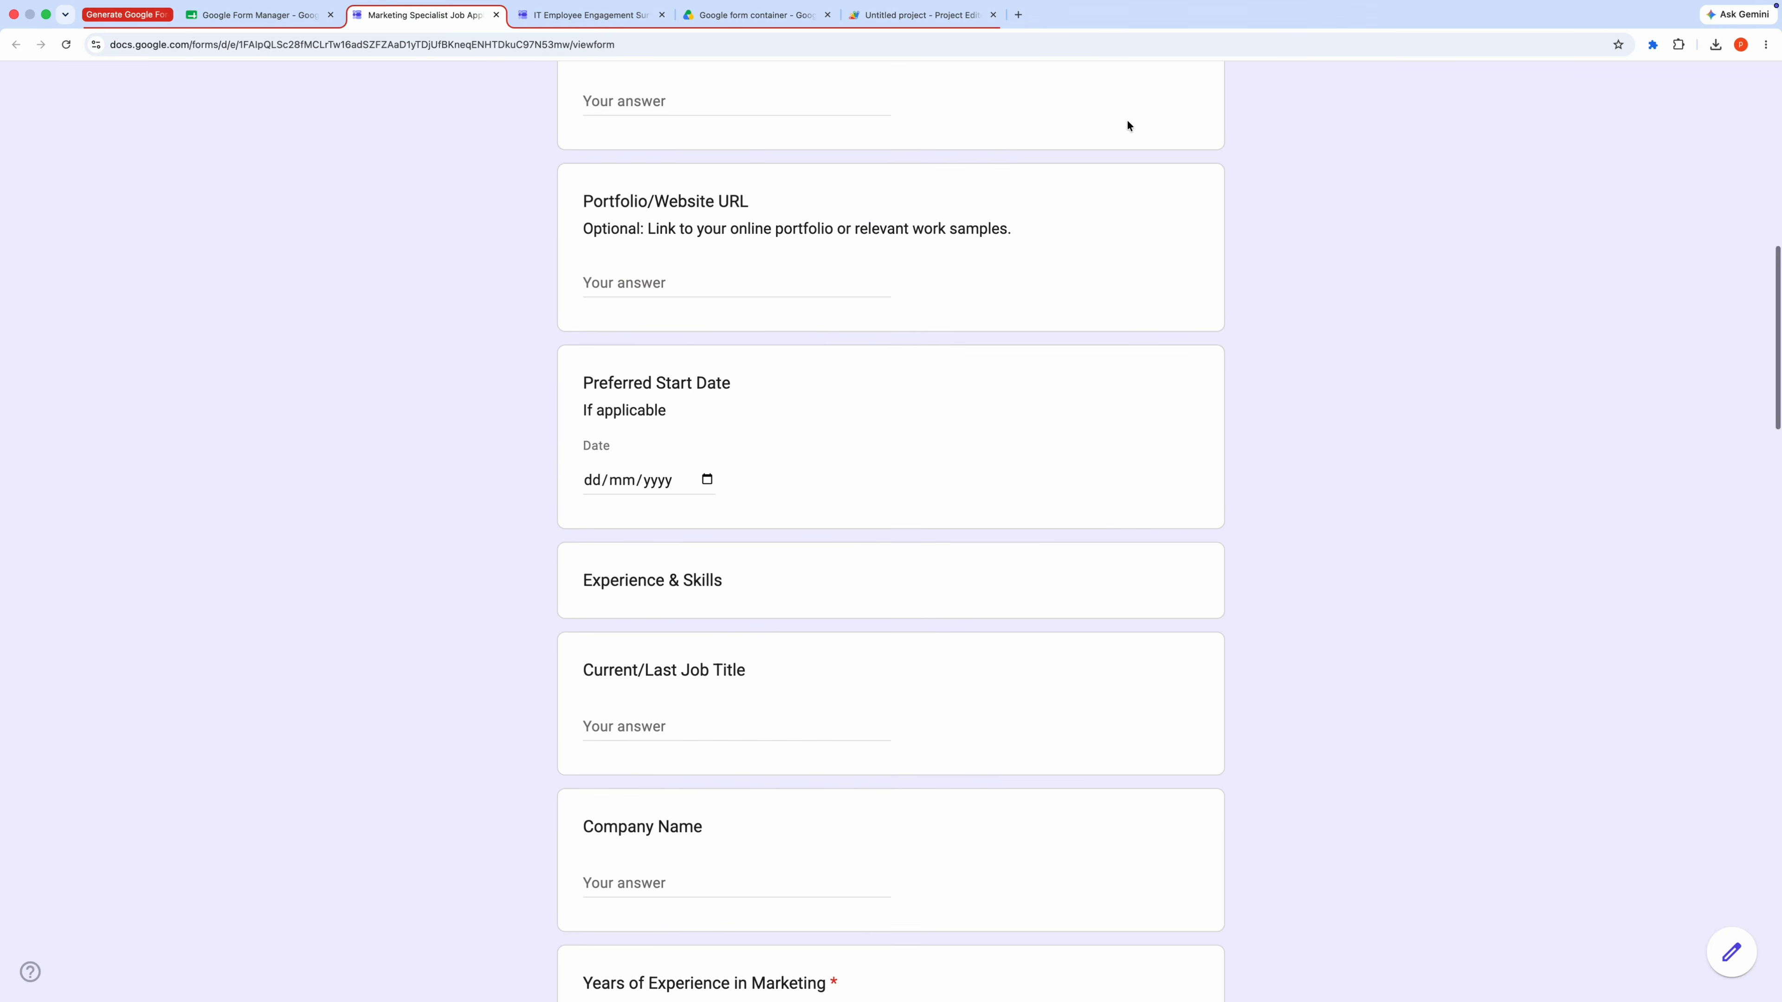
Step: Back in the form manager sheet, create a new form from the prompt "Create a customer feedback form asking for the customer's name, a rating from one to five, and general comments."
key(ctrl+shift+Tab)
click(1580, 917)
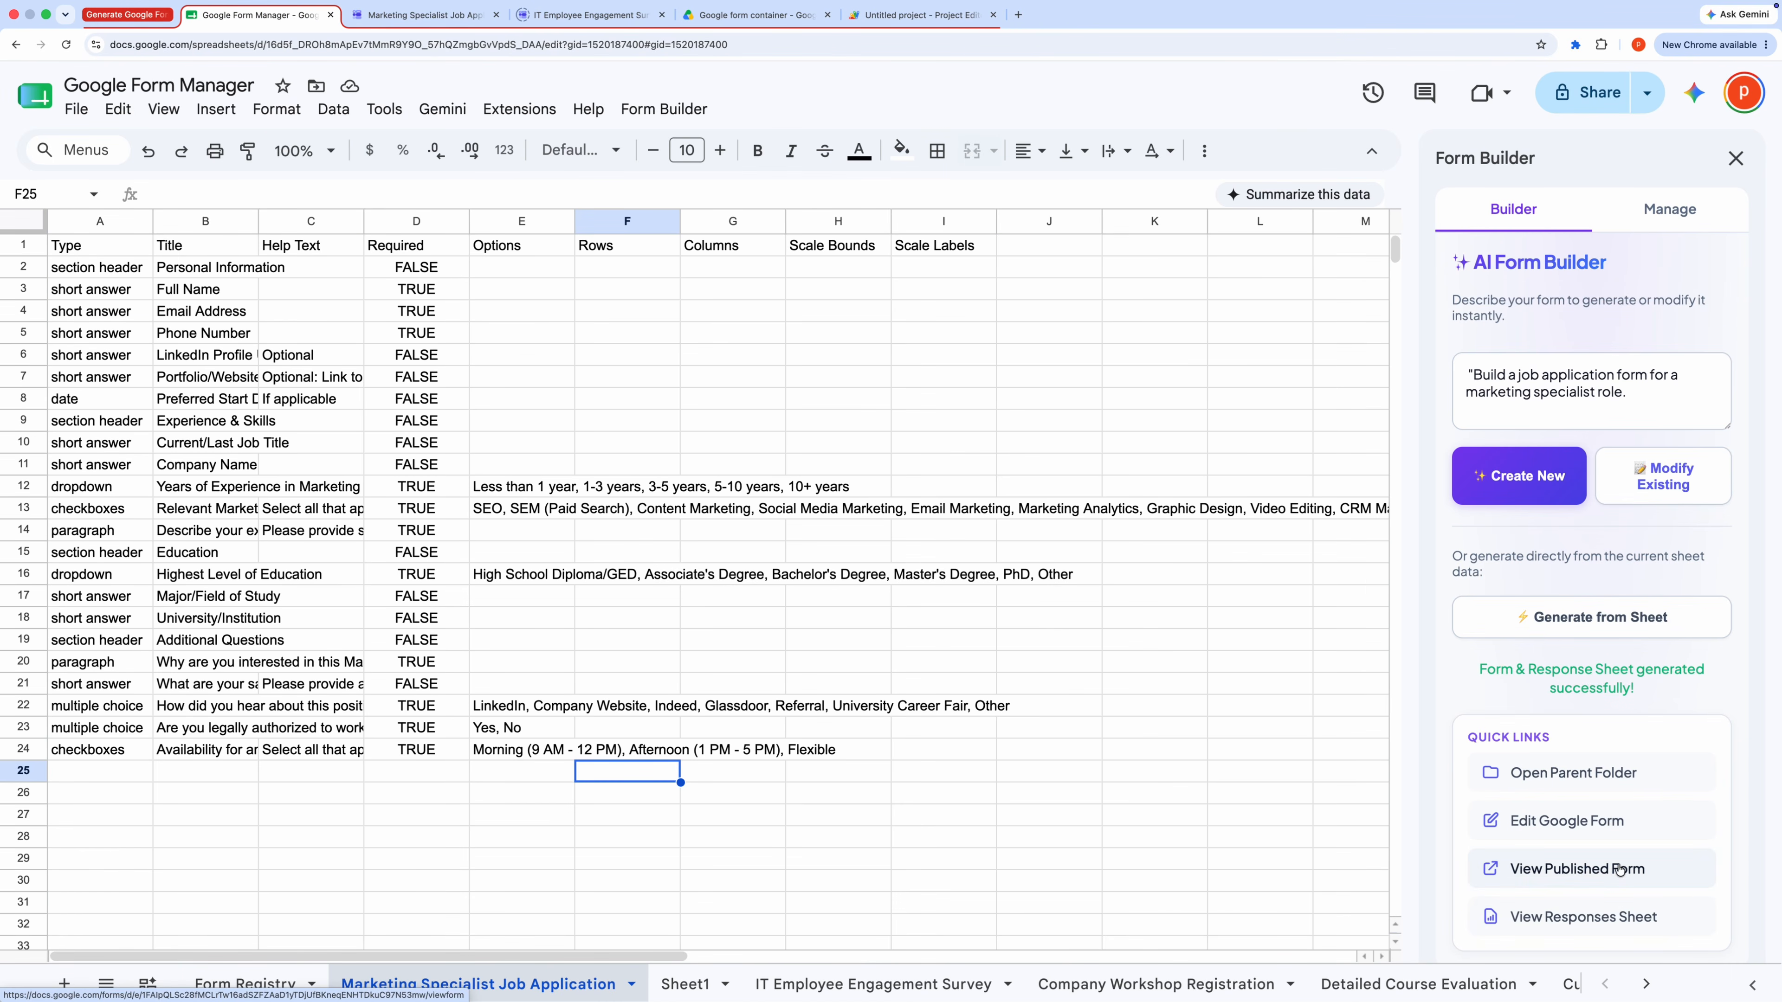
click(1666, 209)
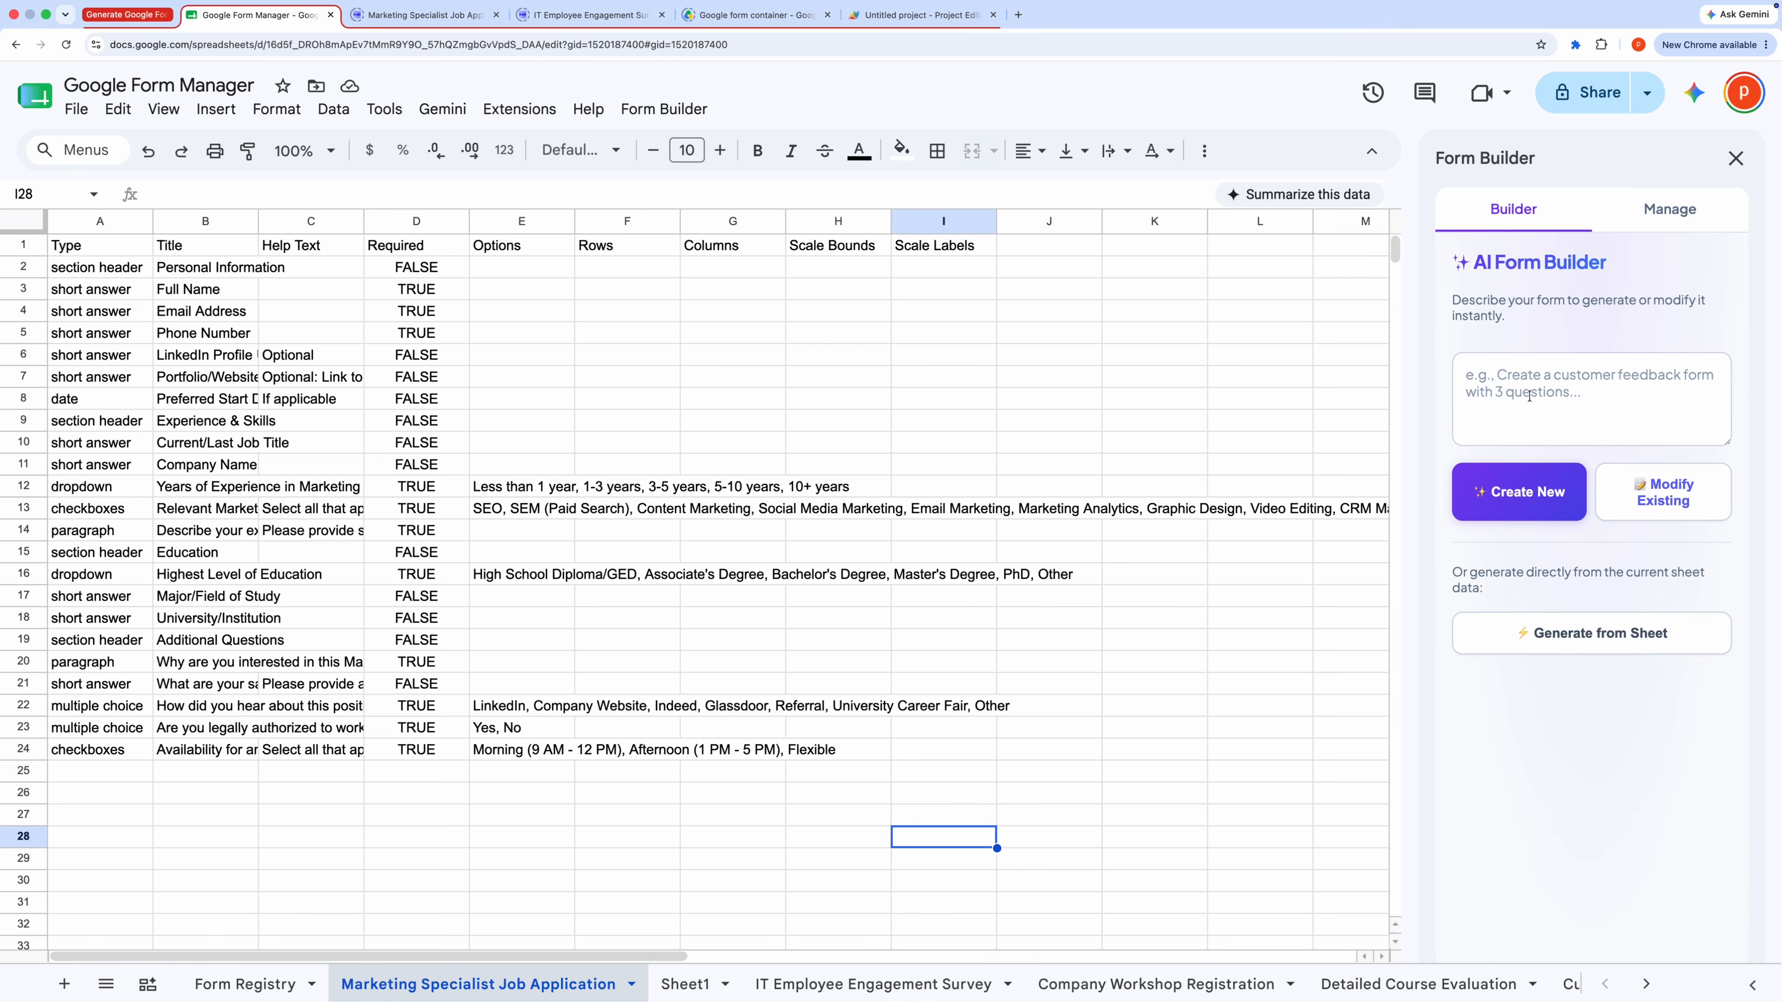
click(1482, 376)
text(Create a customer feedback form asking for the customer's name, a rating from one to five, and general comments.)
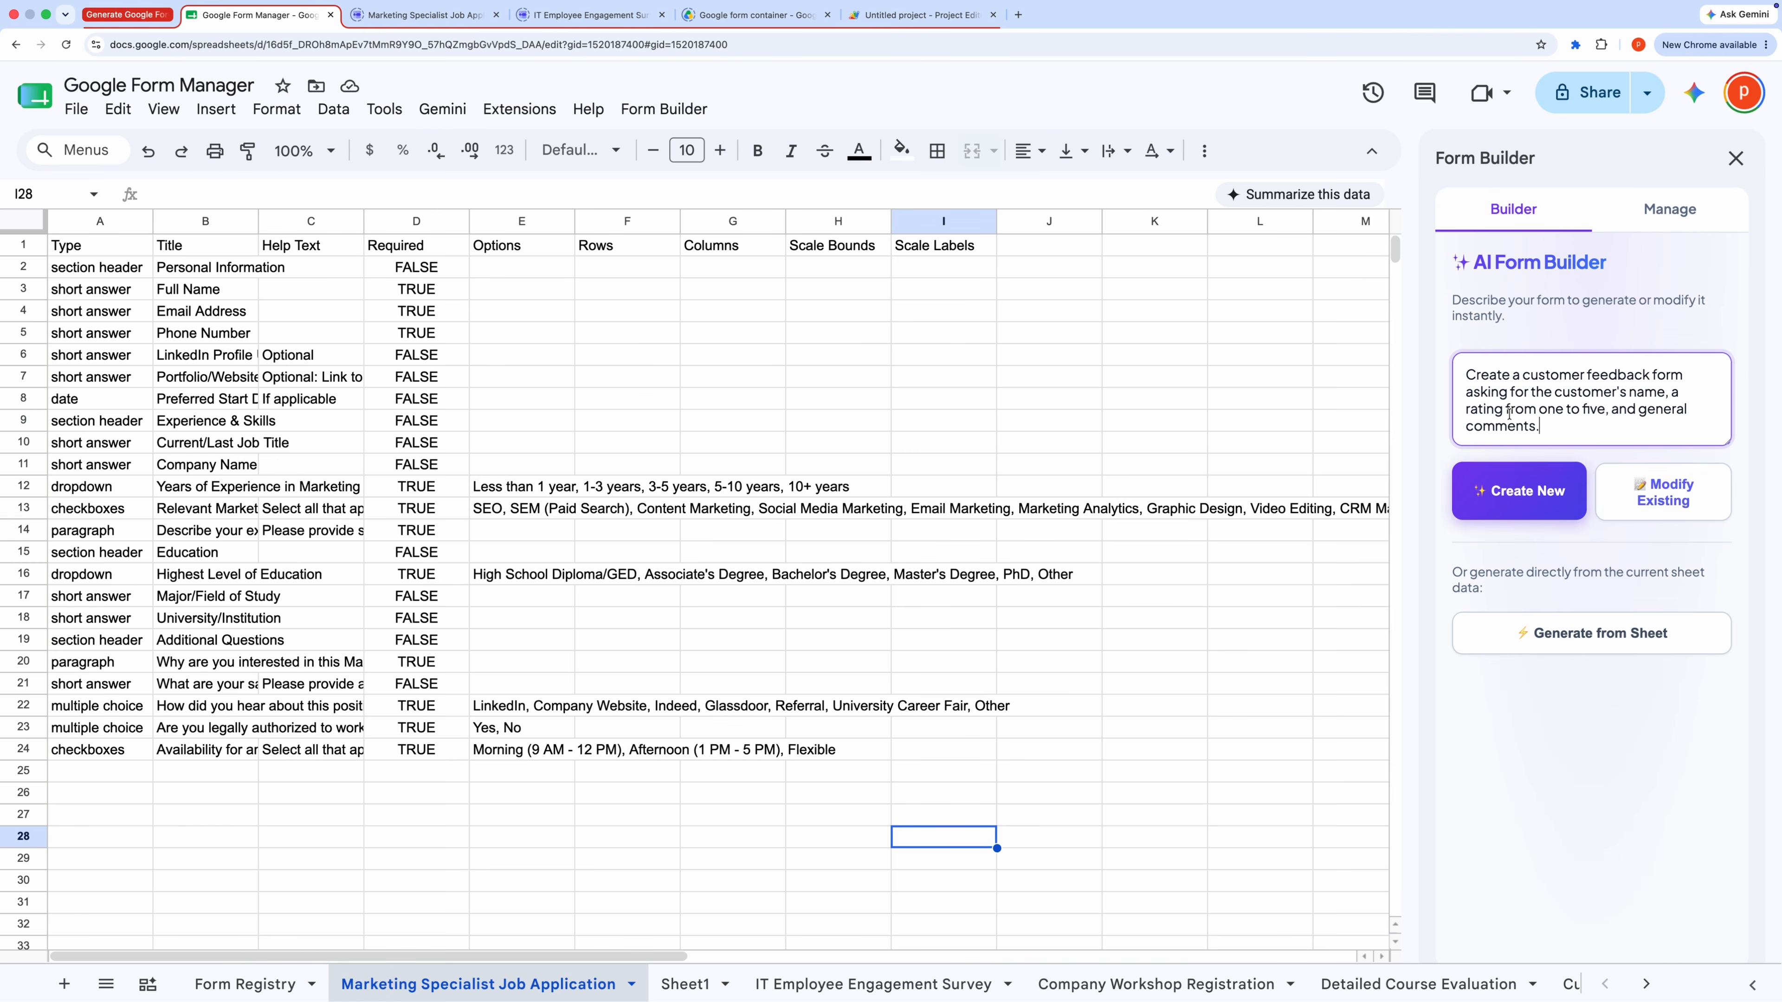
triple_click(1530, 420)
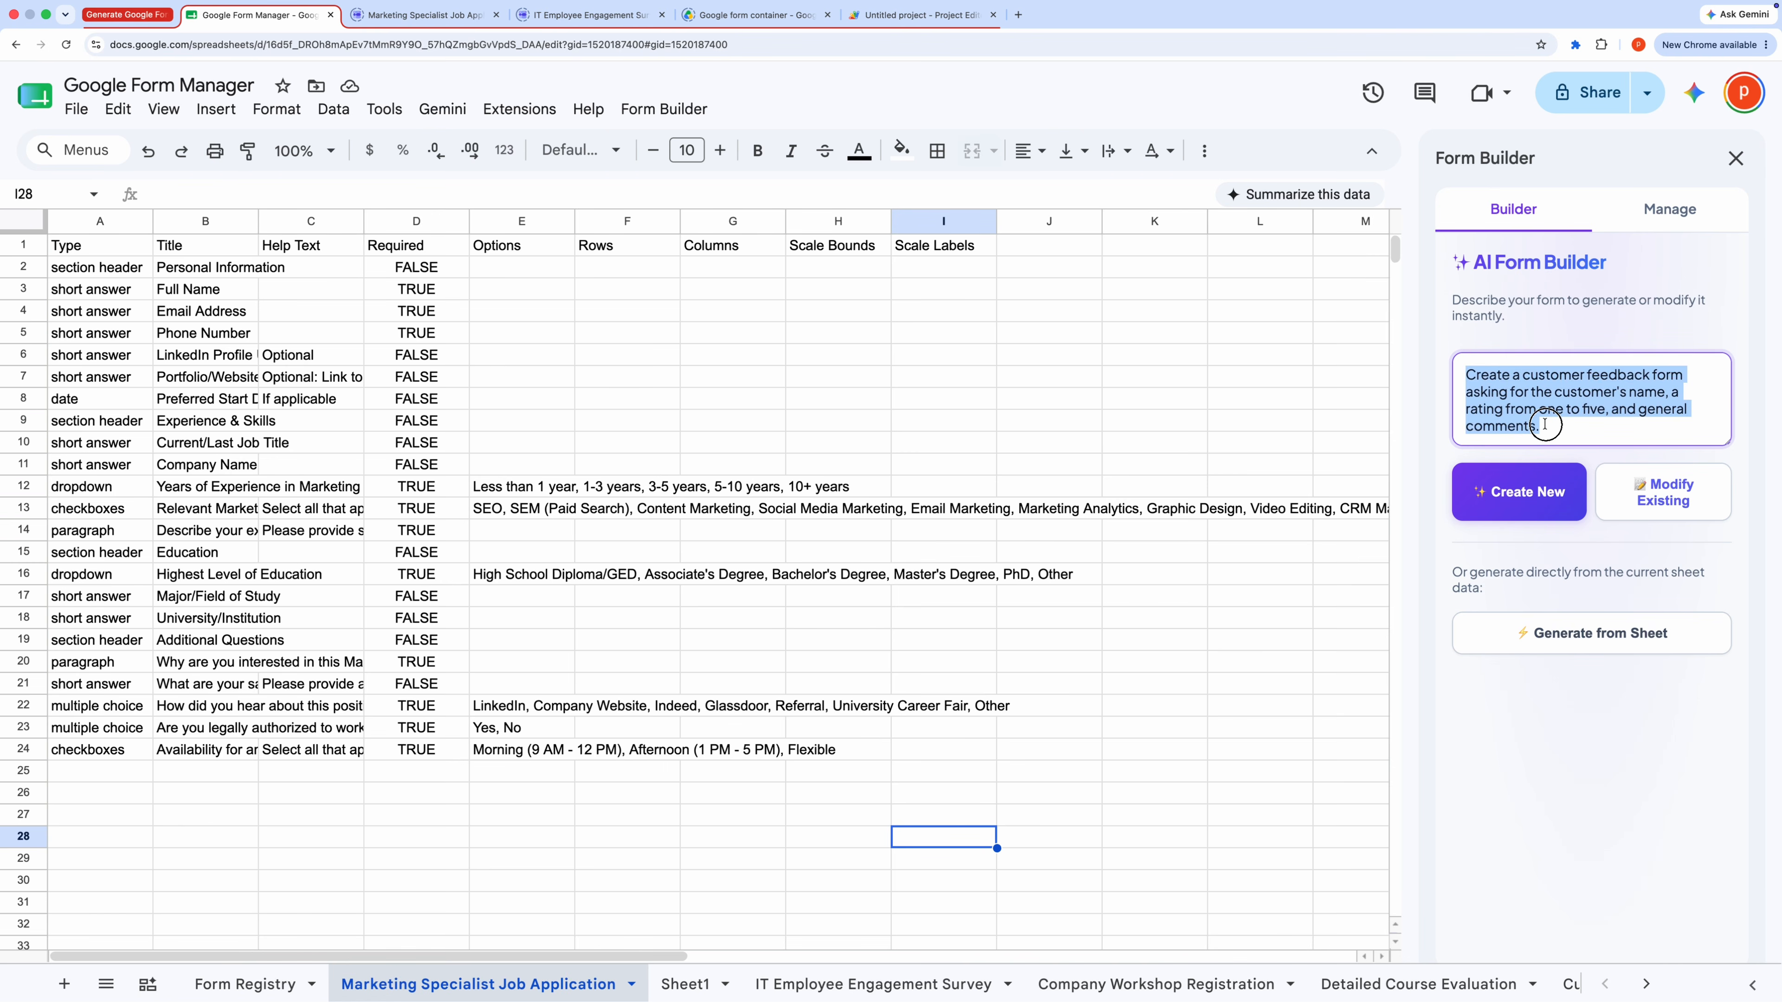
click(1524, 495)
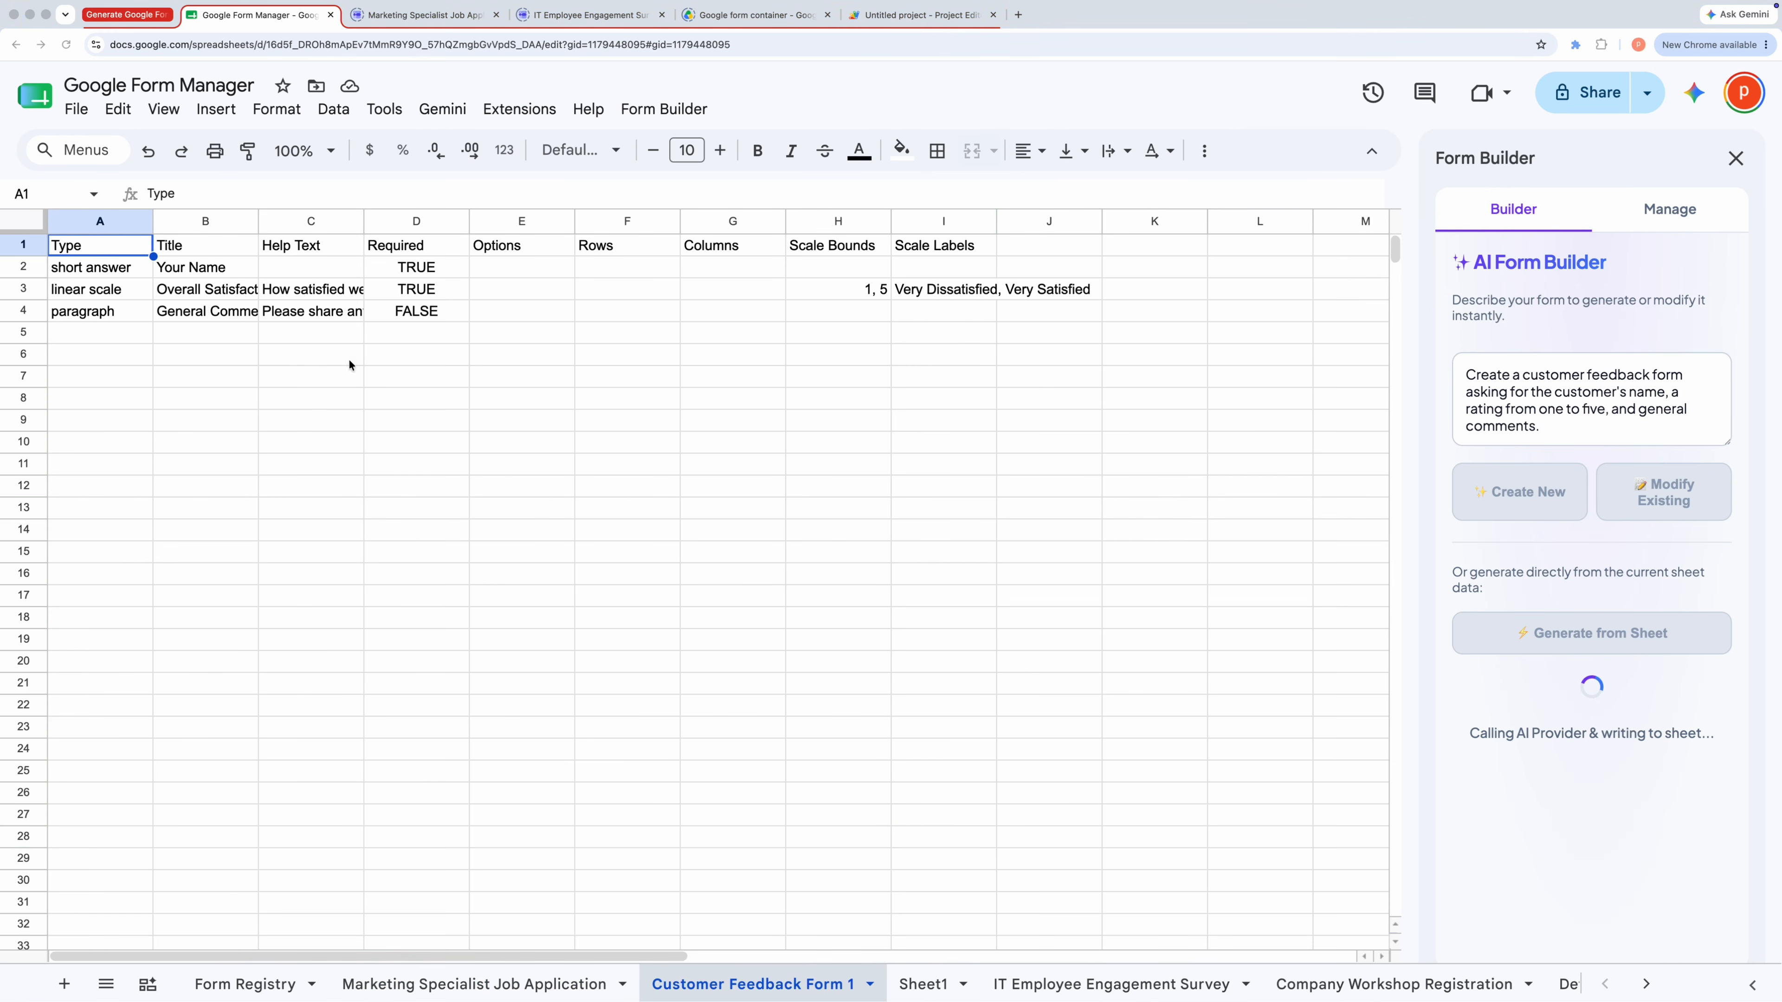
Step: Select the generated question rows and columns of the Customer Feedback Form 1 sheet to review them
click(126, 270)
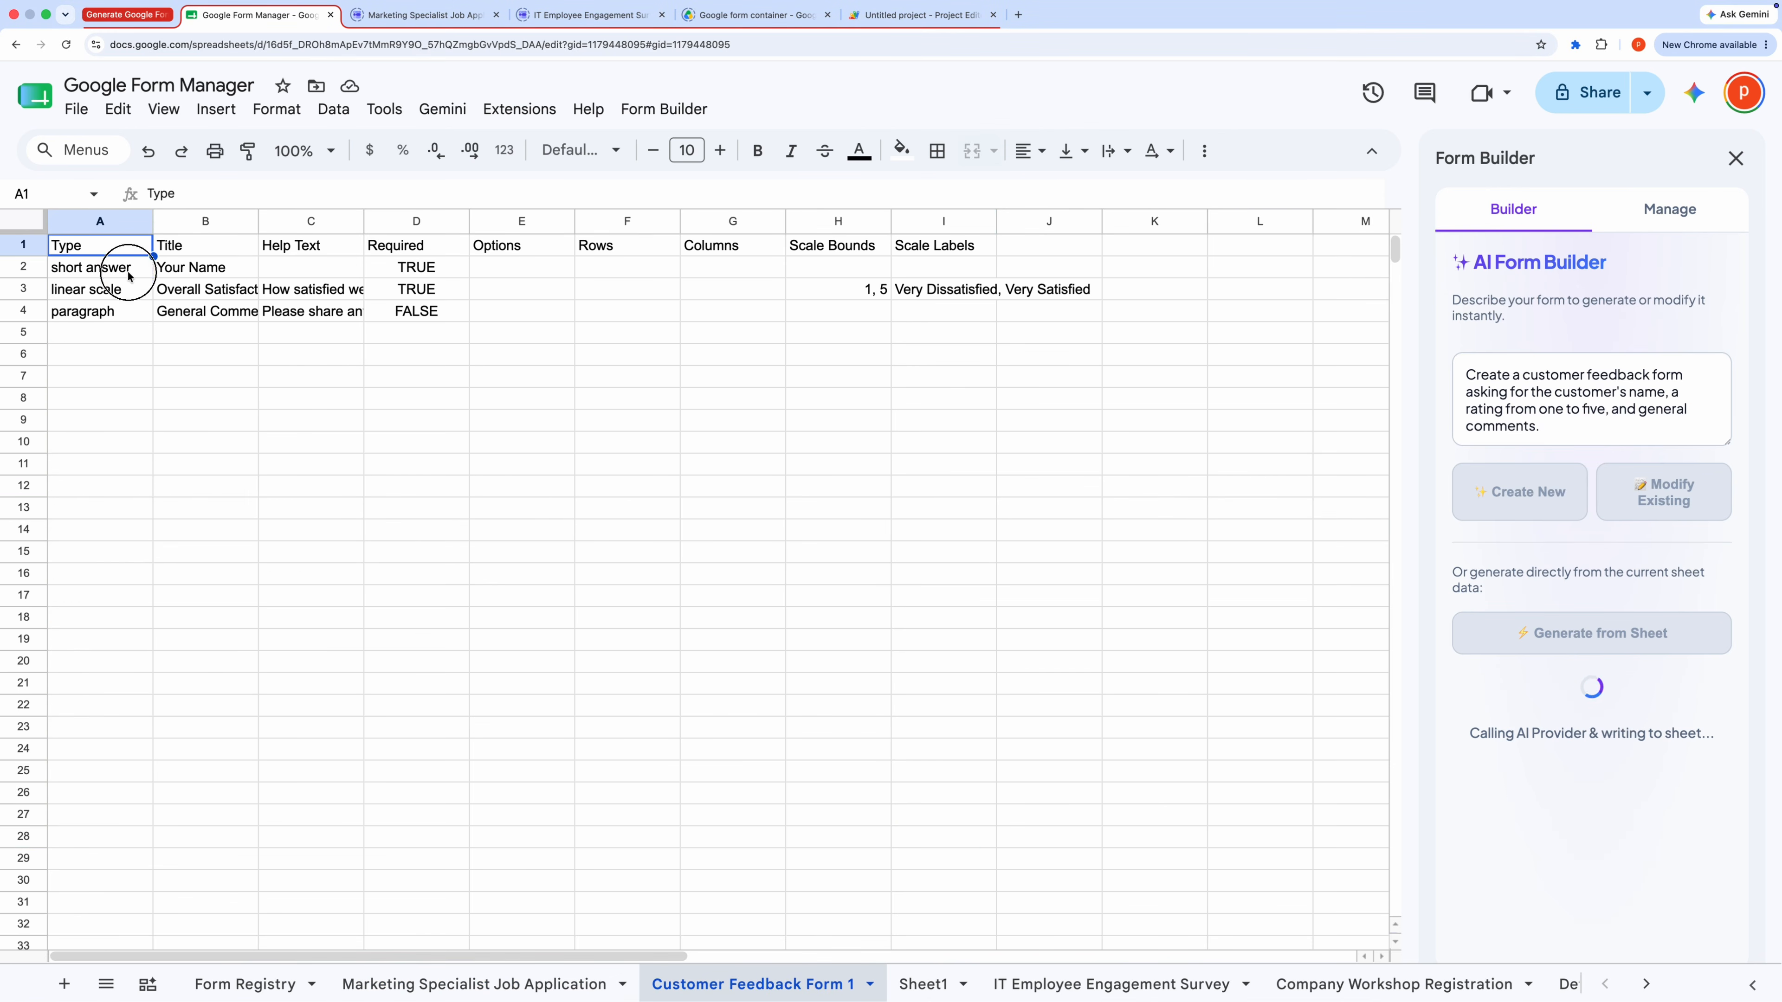
drag(126, 253, 1043, 341)
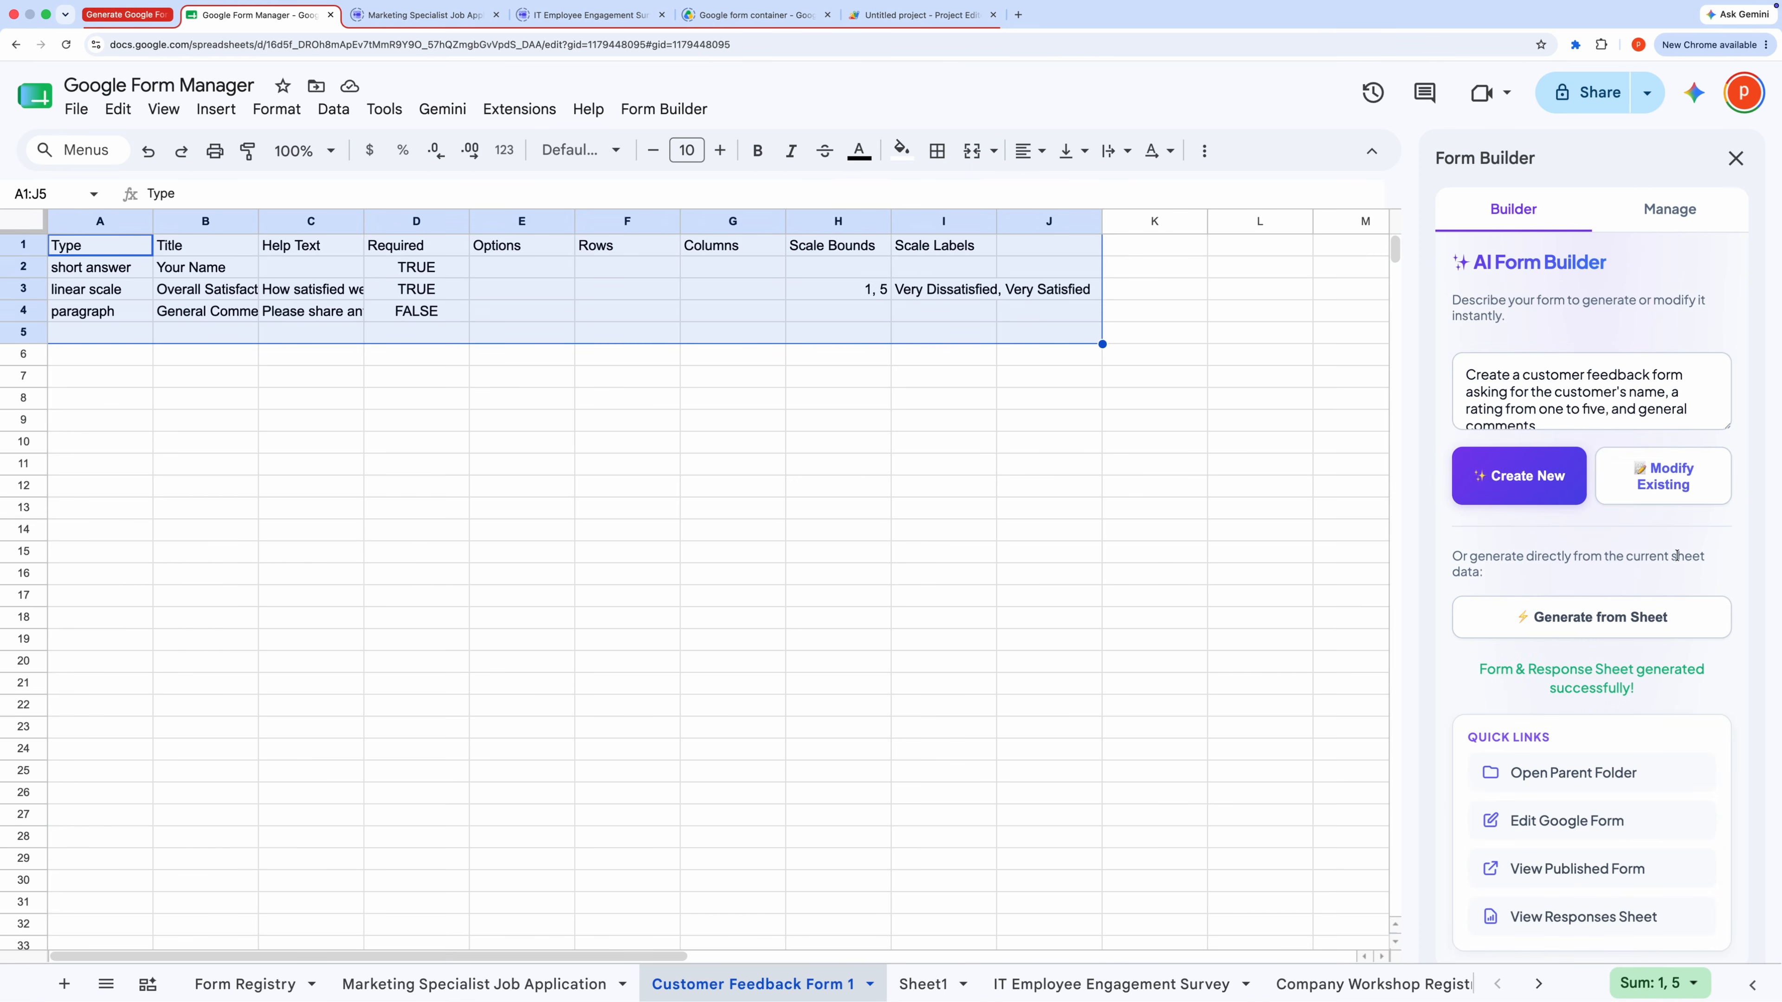
drag(116, 222, 944, 257)
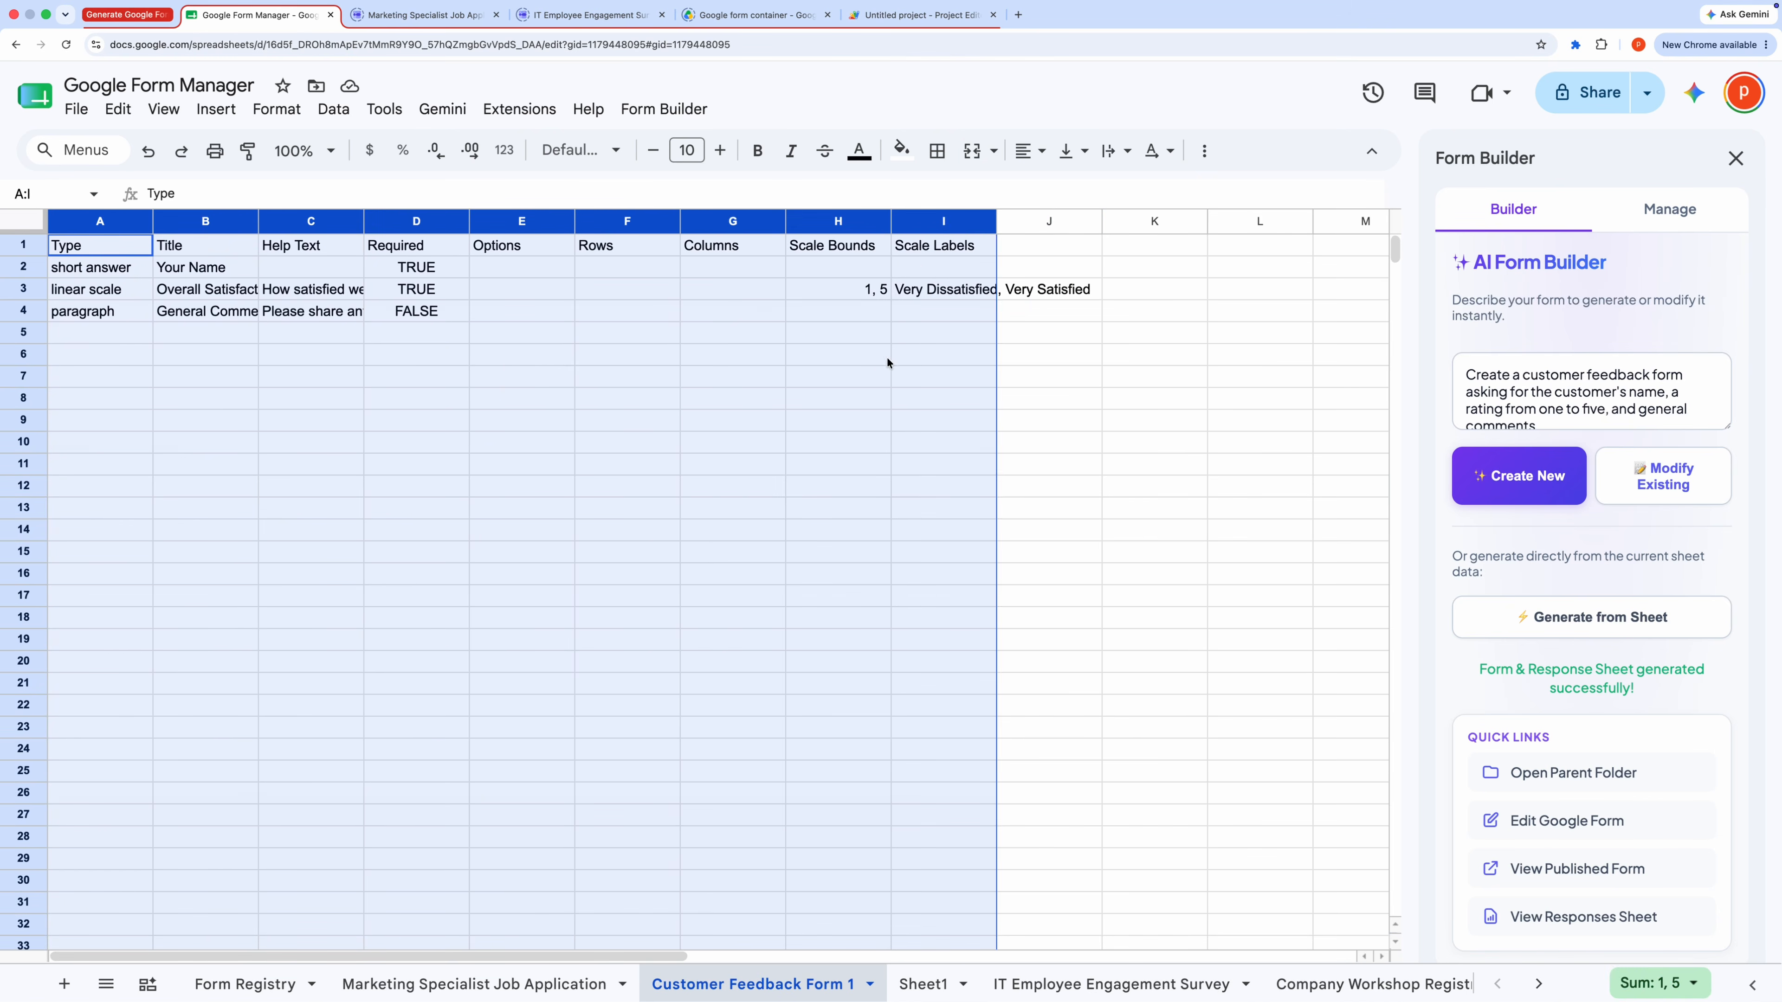
click(861, 385)
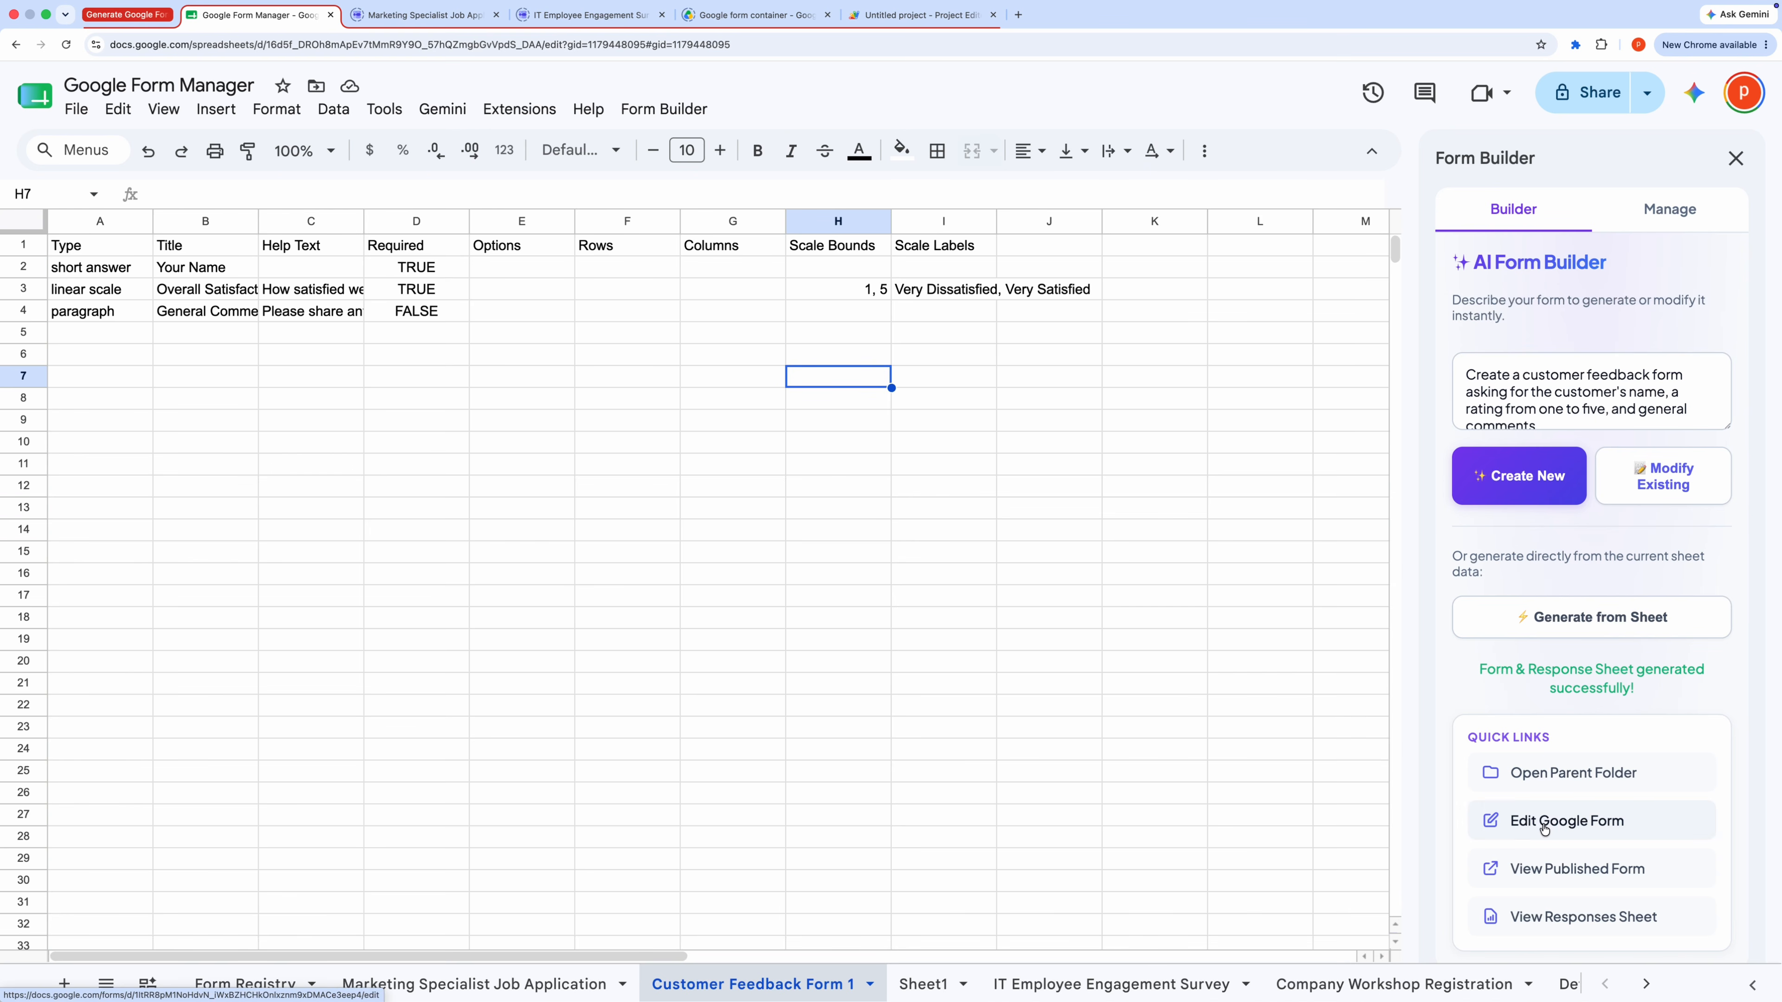
Step: Open the published Customer Feedback Form, then open its responses sheet to check both
click(1528, 868)
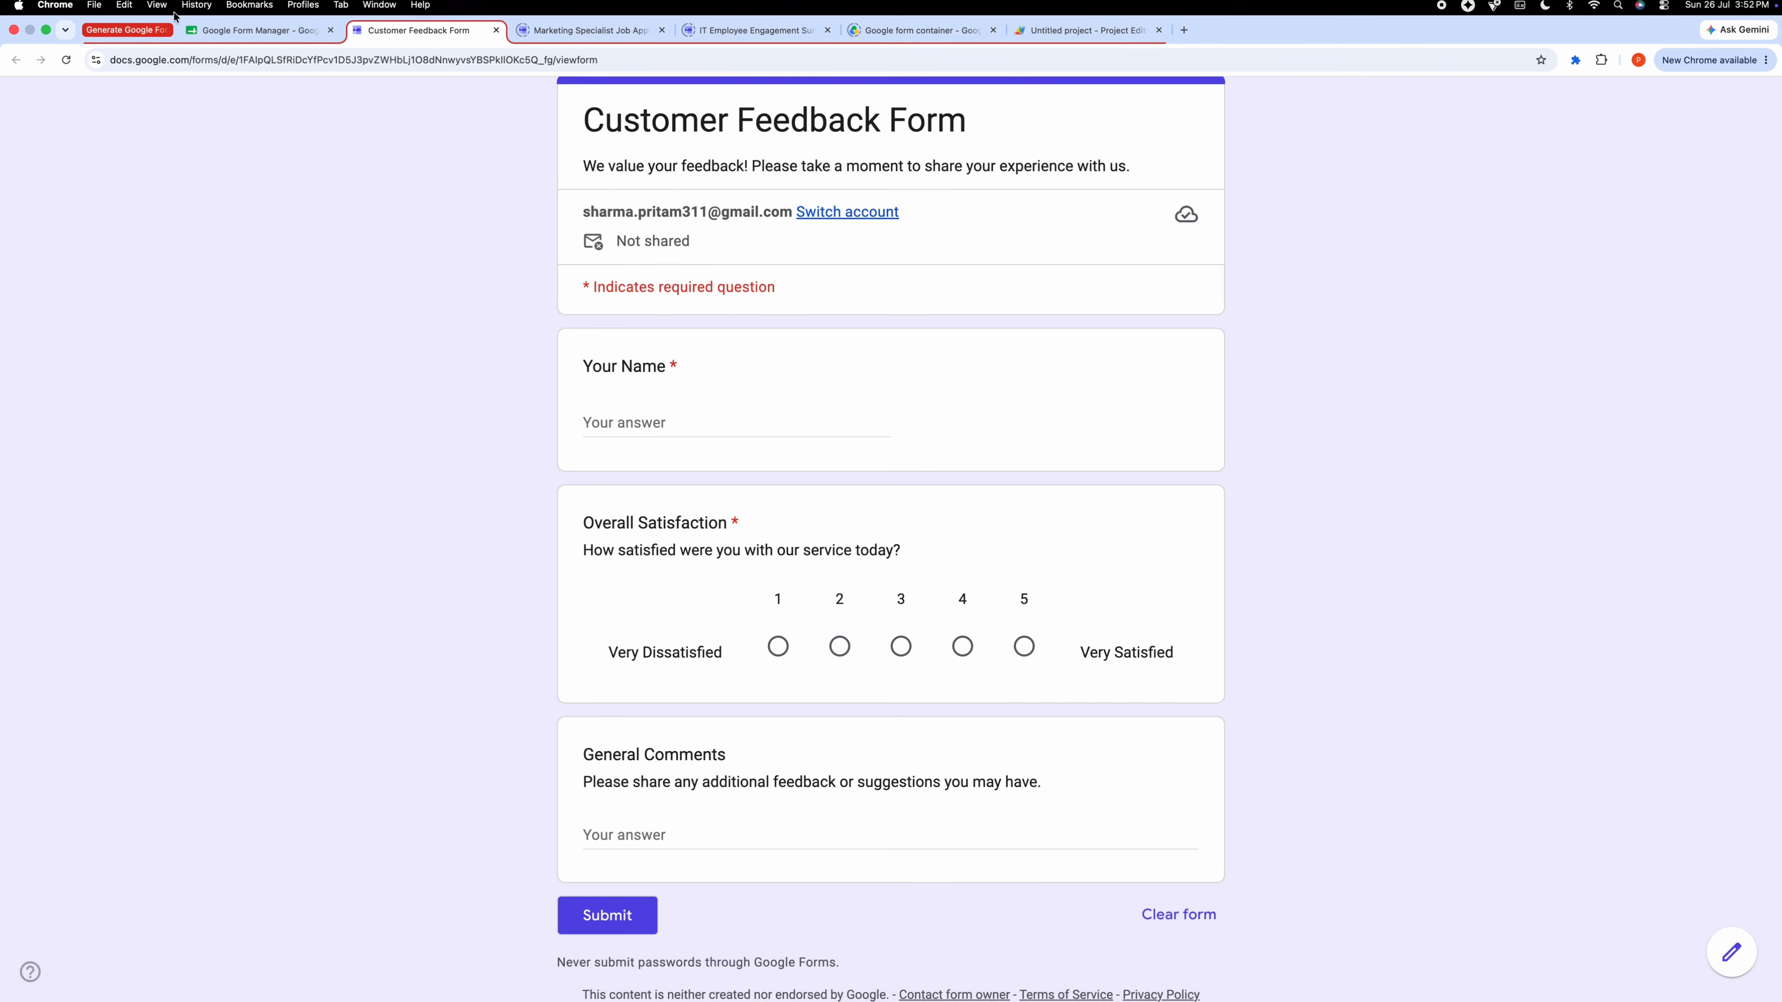
click(232, 14)
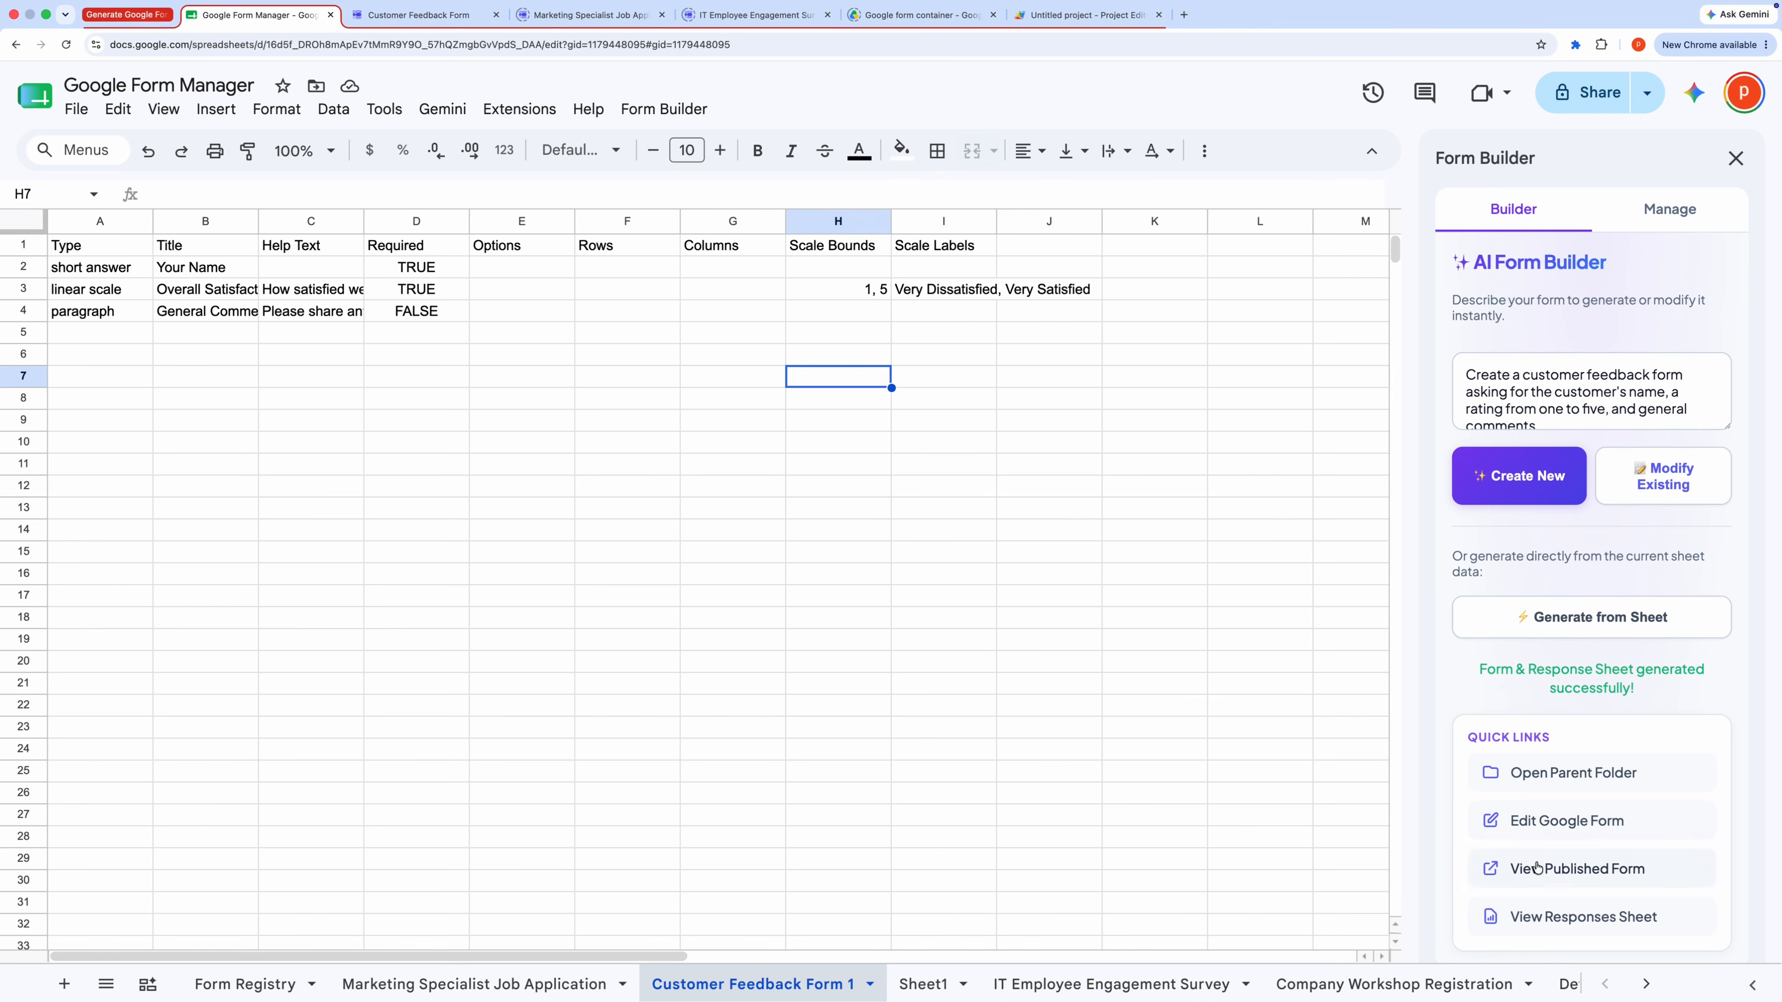
click(1554, 917)
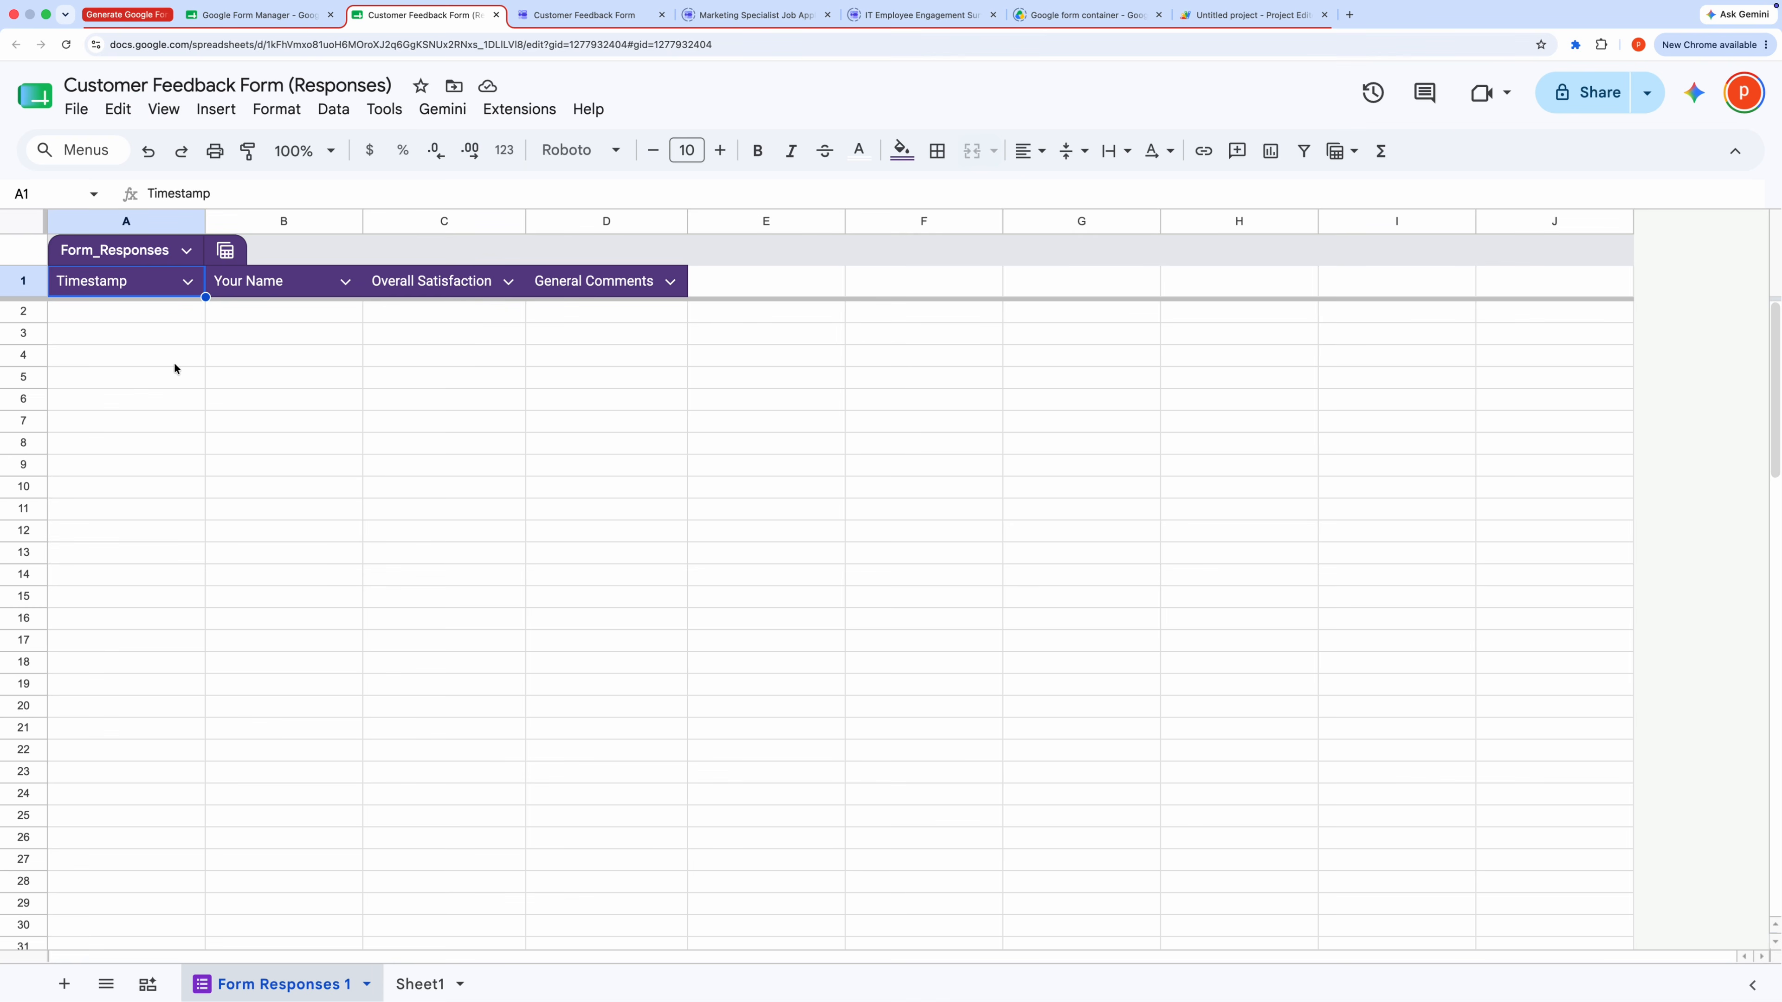
Step: Open the Google form container folder in Drive to inspect the generated form files, then return to the manager sheet
click(1060, 15)
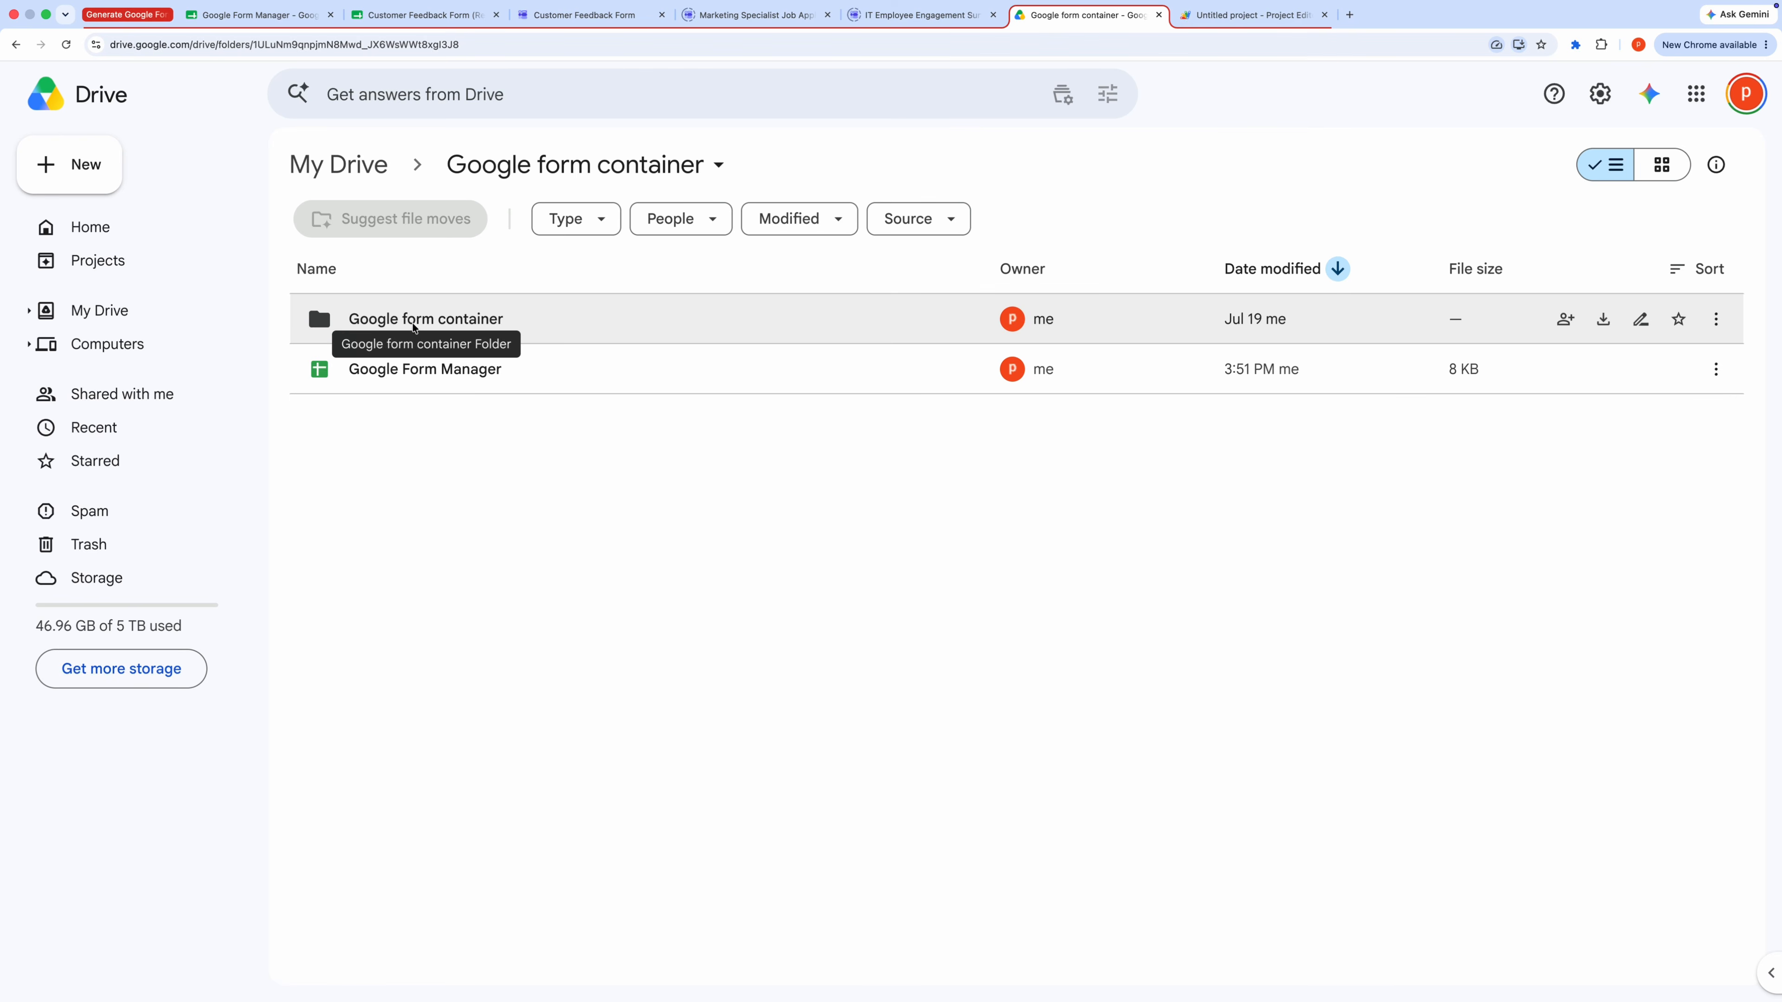
double_click(414, 322)
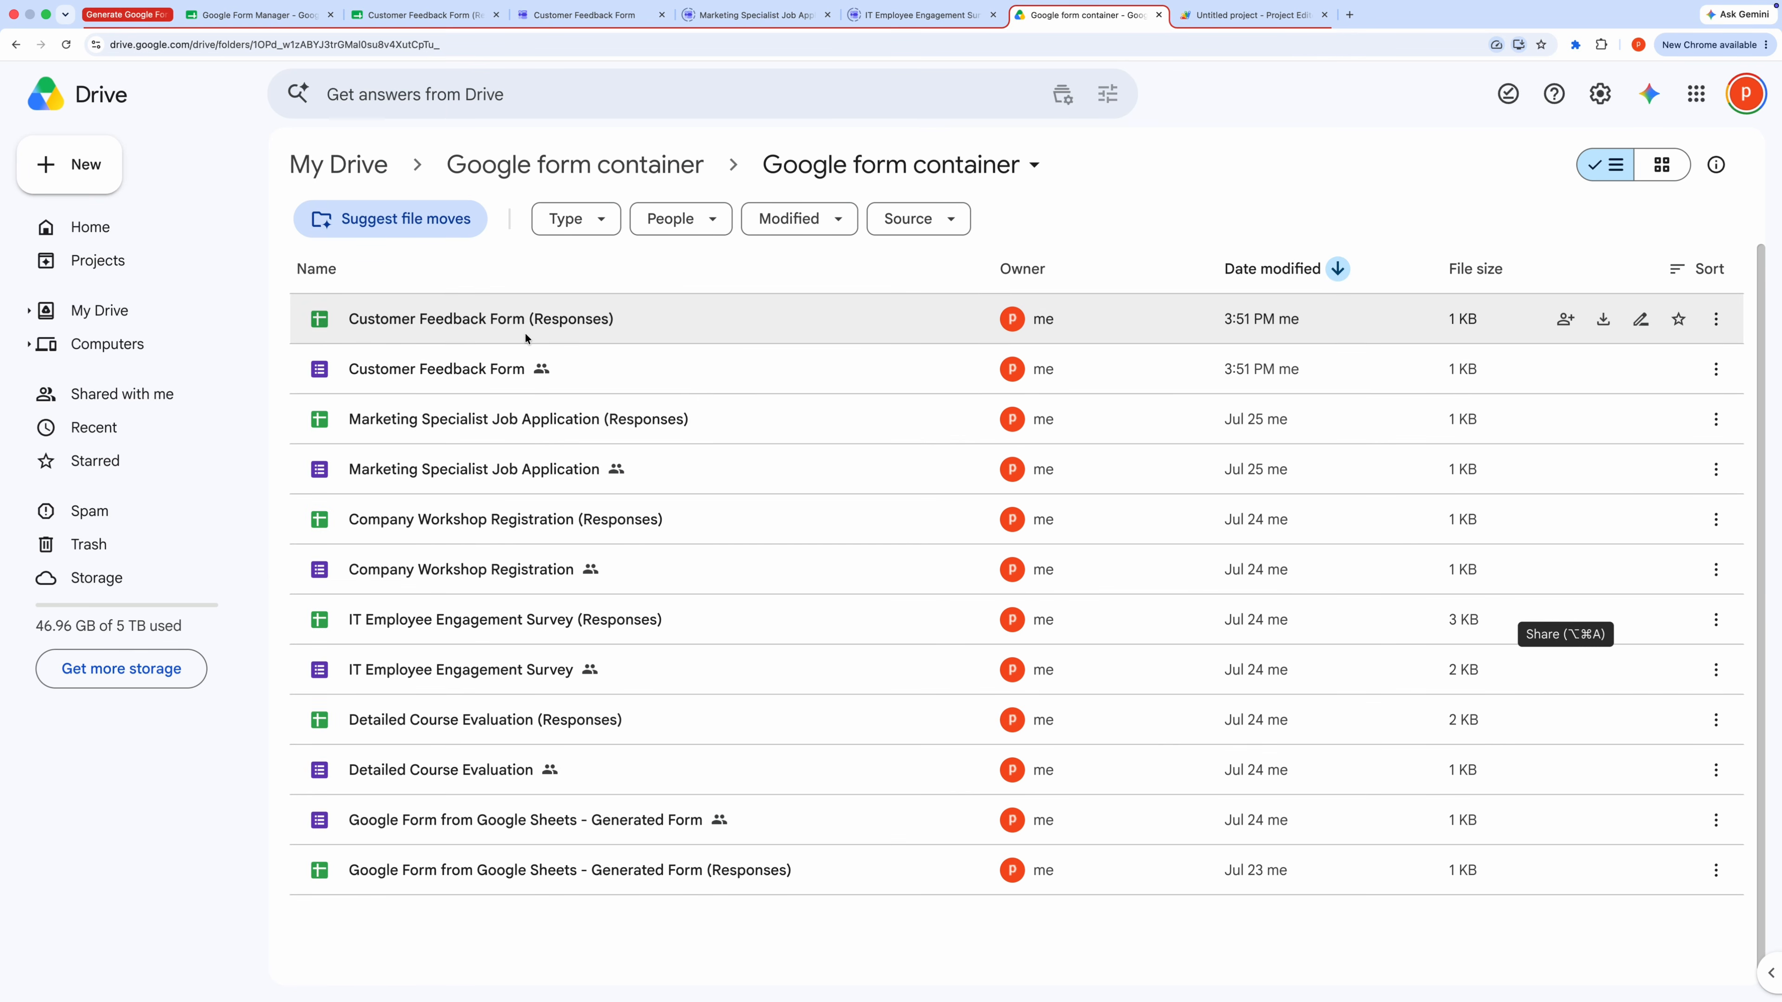
click(267, 21)
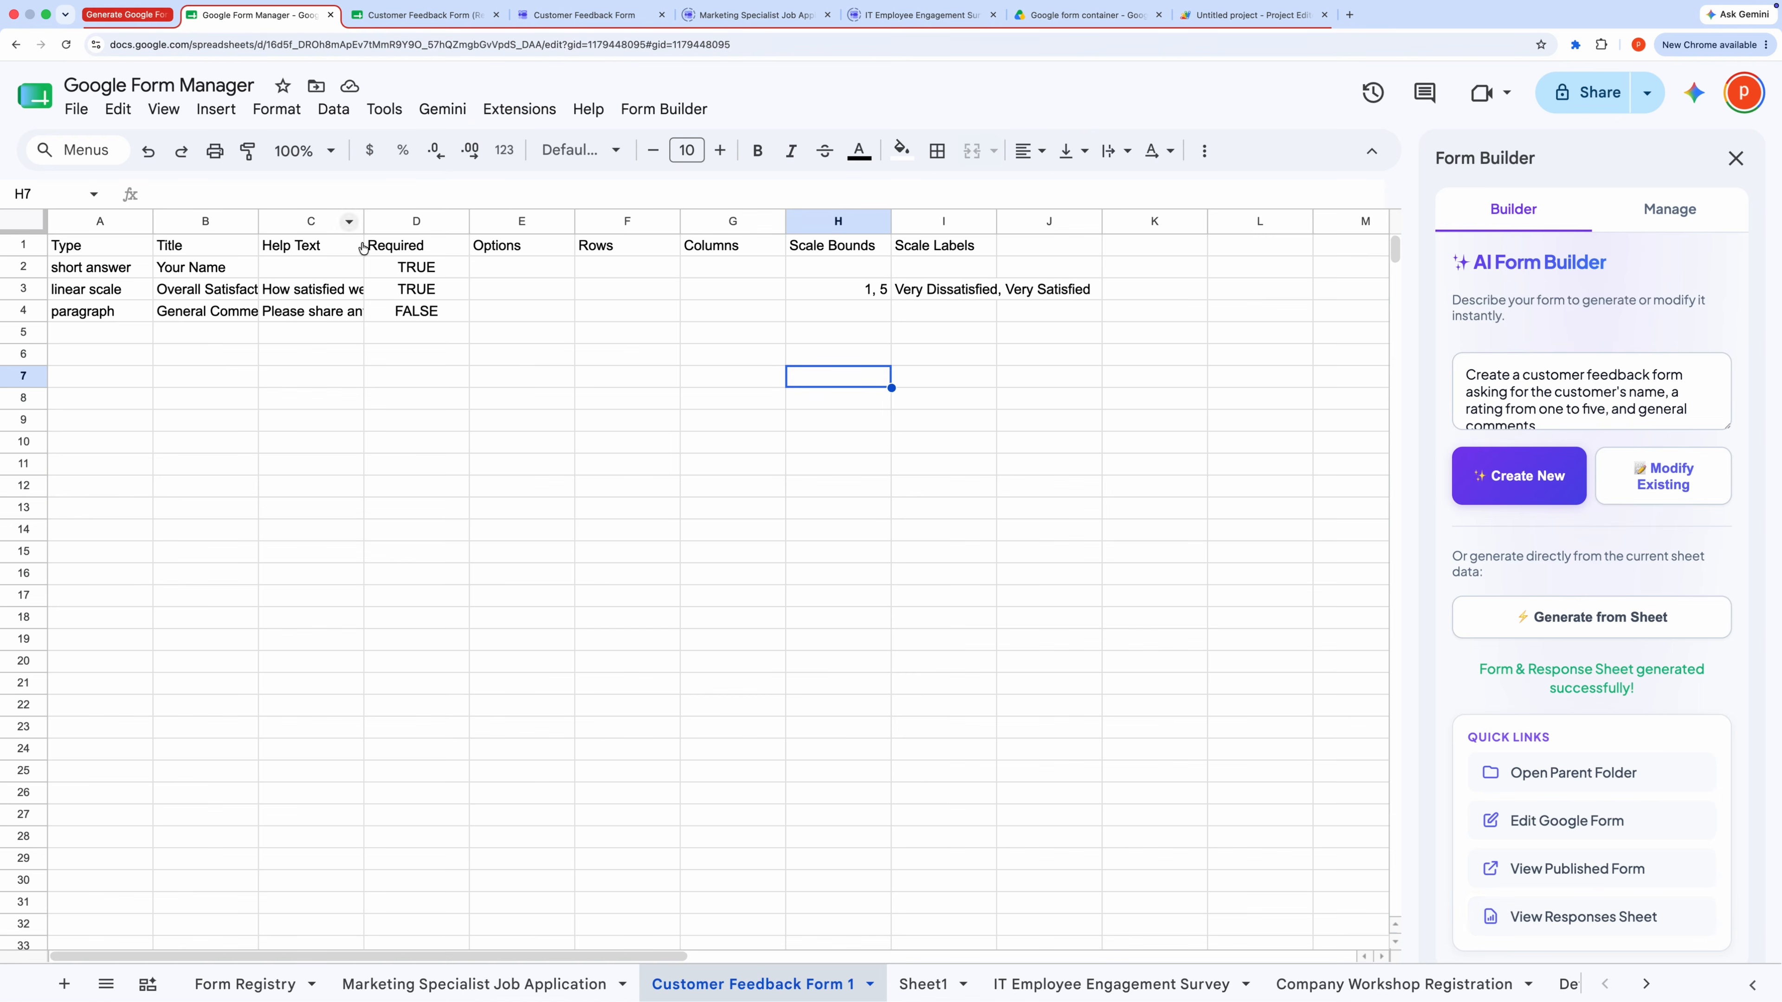
Step: Open the Manage view of the Form Builder and review the list of generated forms and their dates
click(1670, 211)
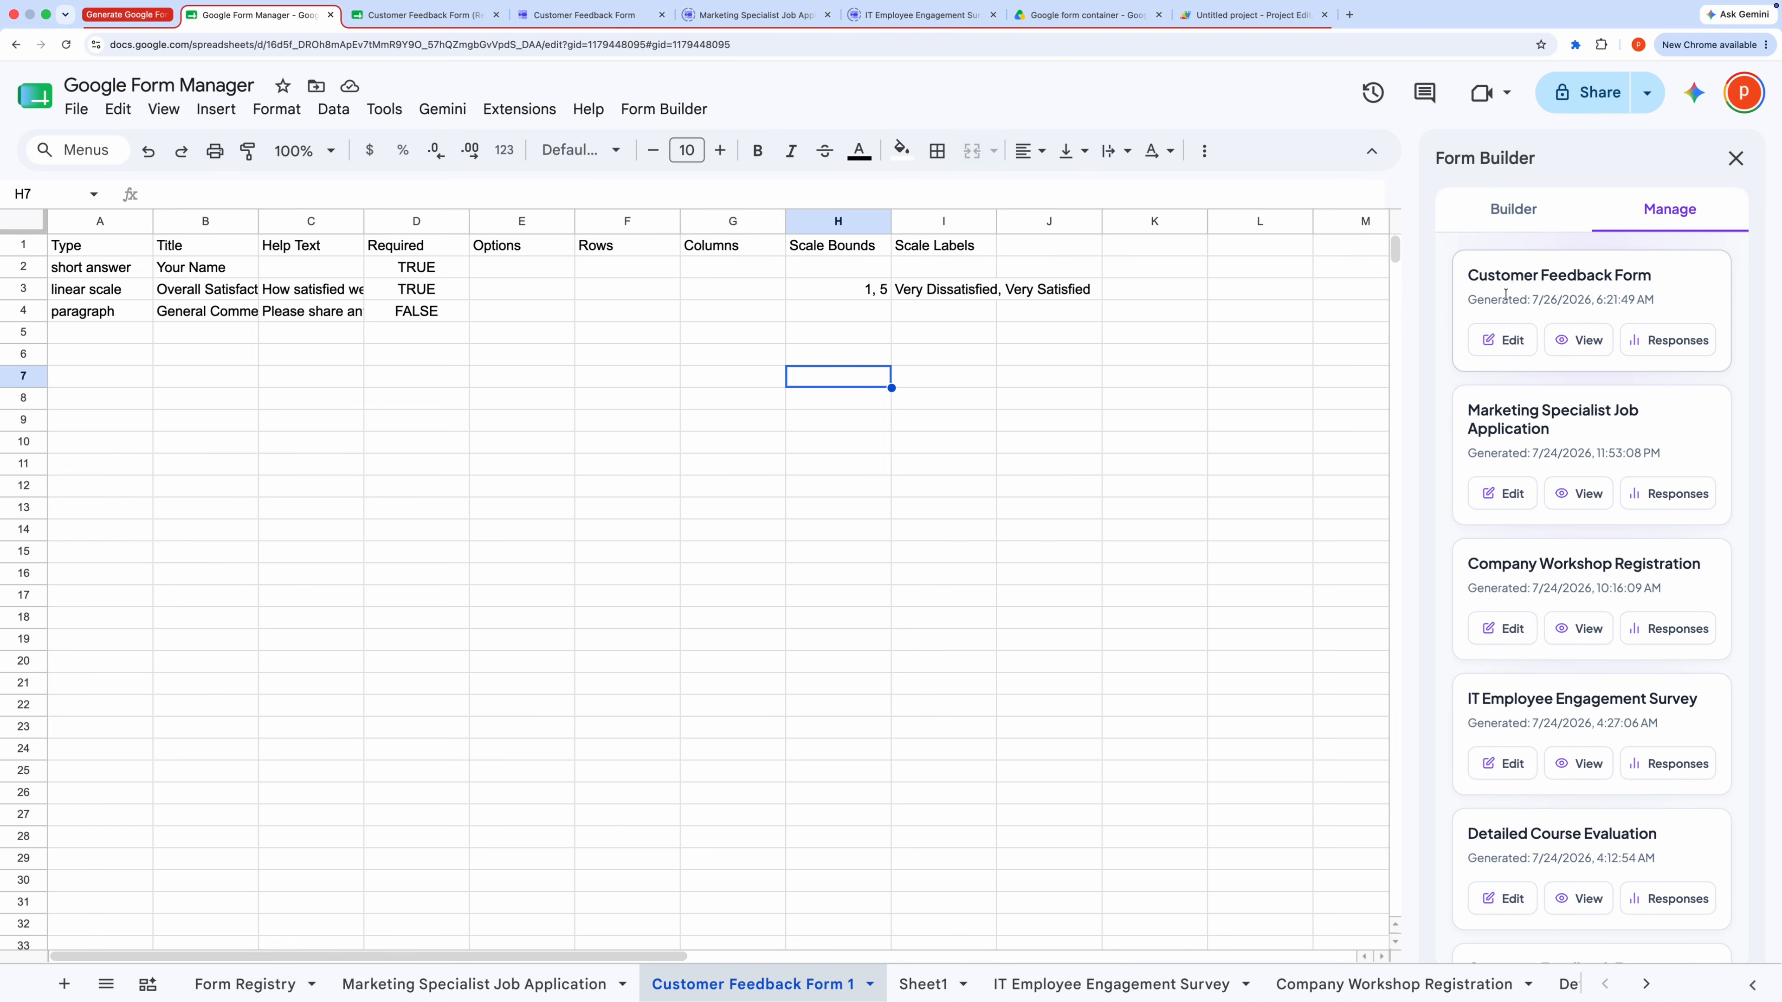
drag(1527, 300, 1658, 307)
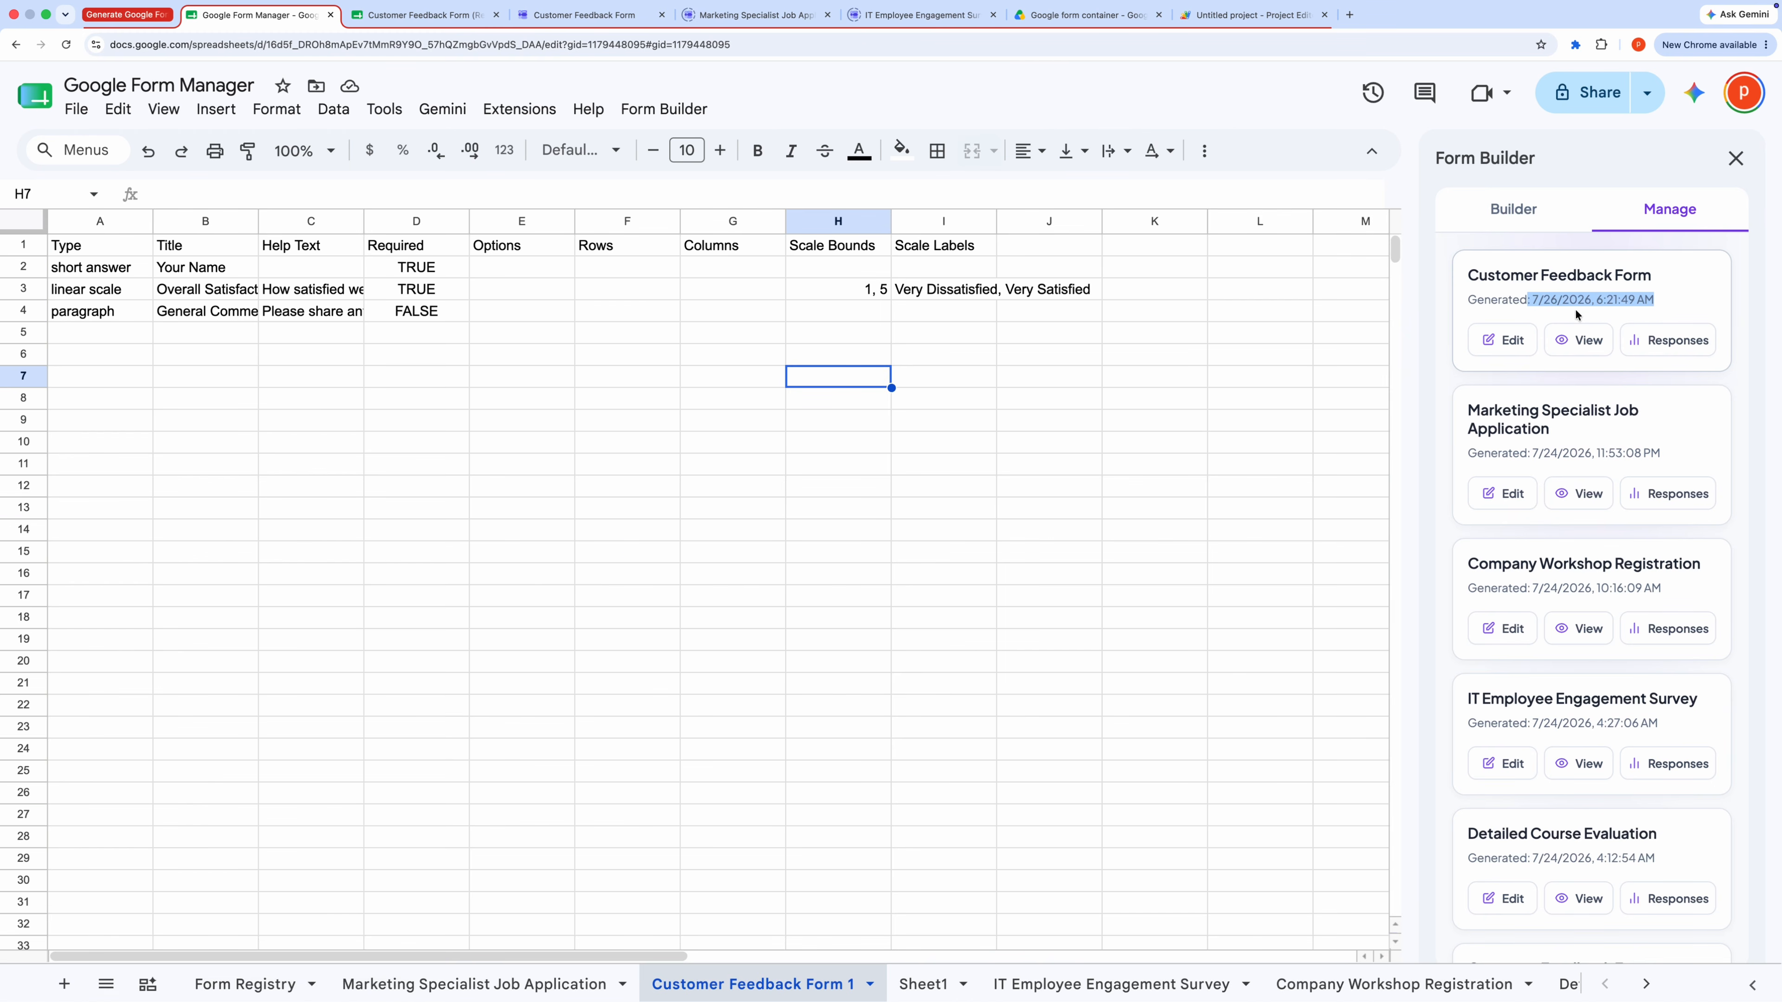
click(622, 552)
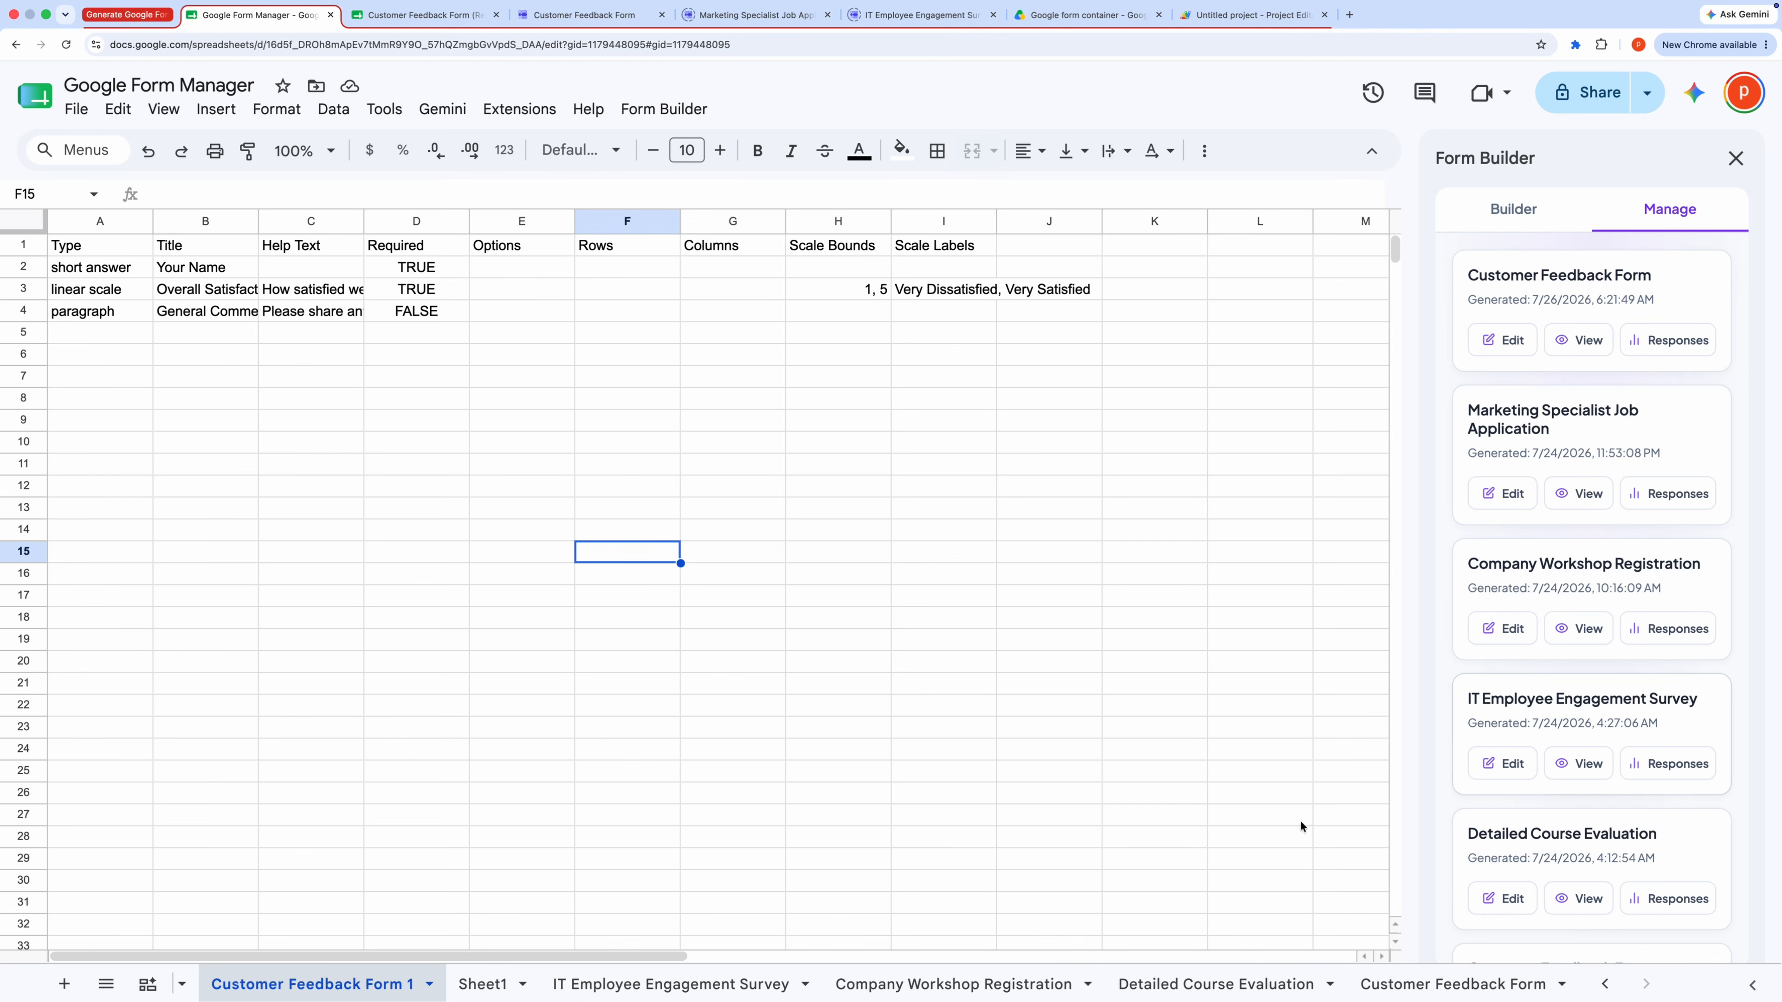
click(377, 794)
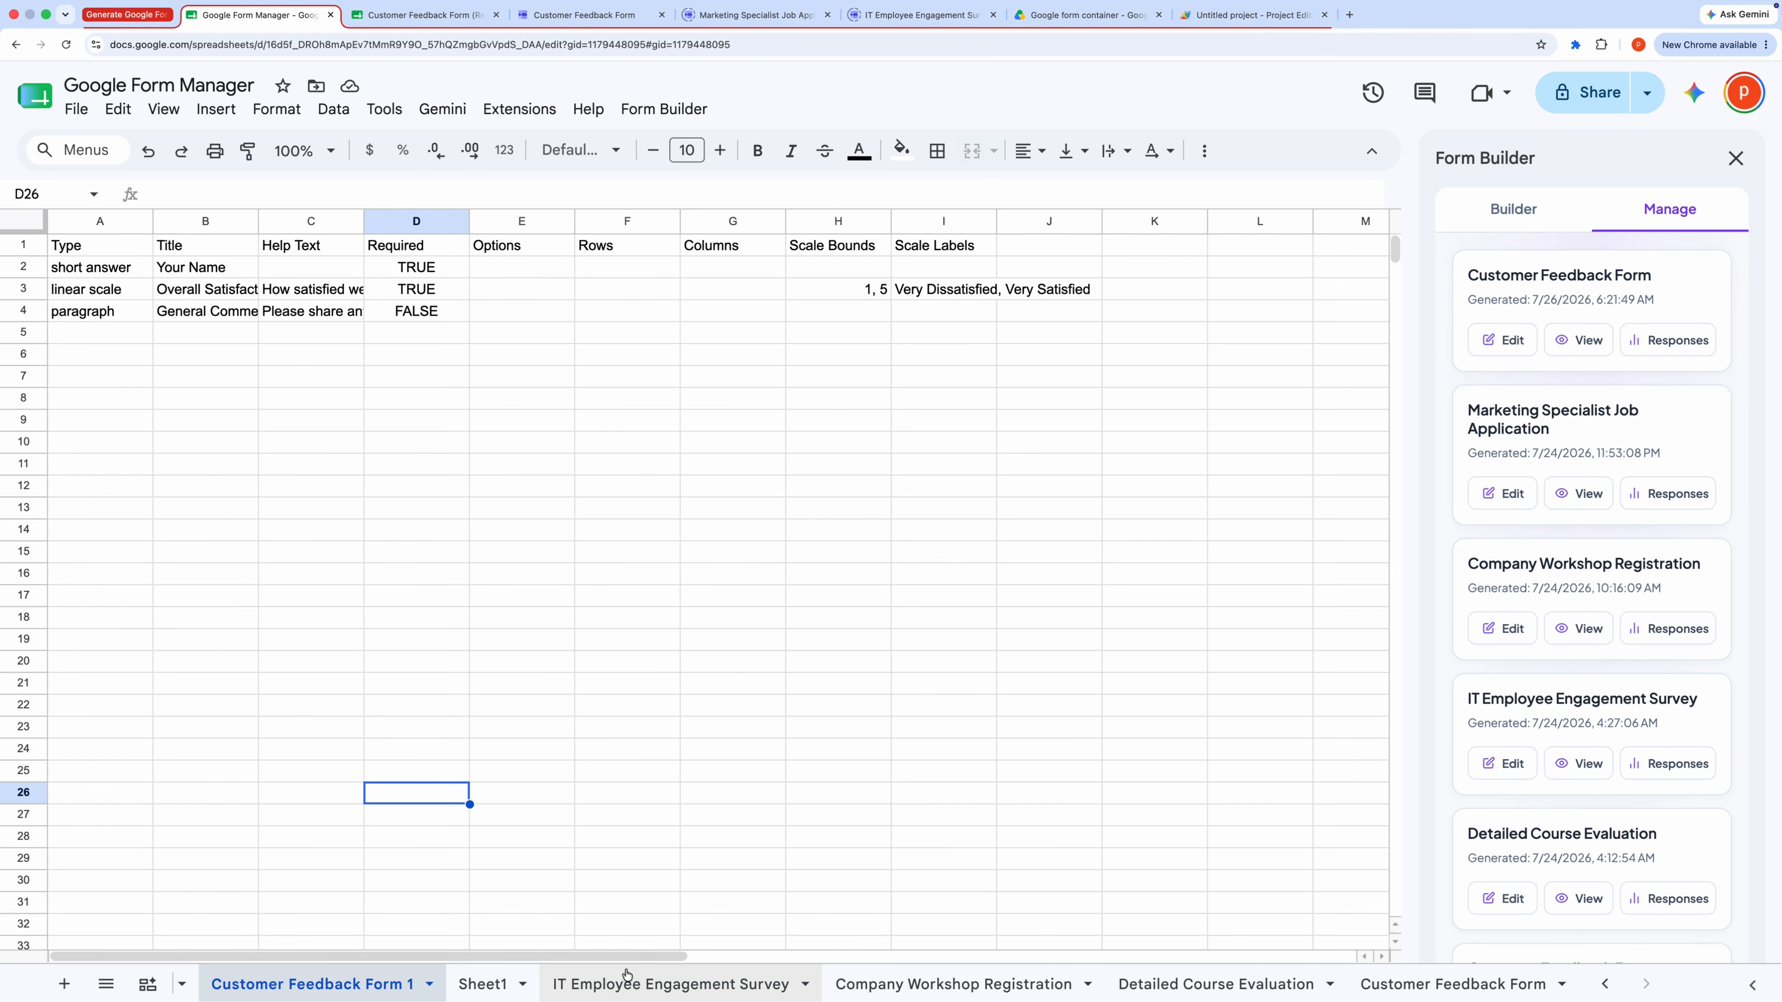
Step: Browse the Detailed Course Evaluation and IT Employee Engagement Survey sheets and inspect their question rows
click(1208, 990)
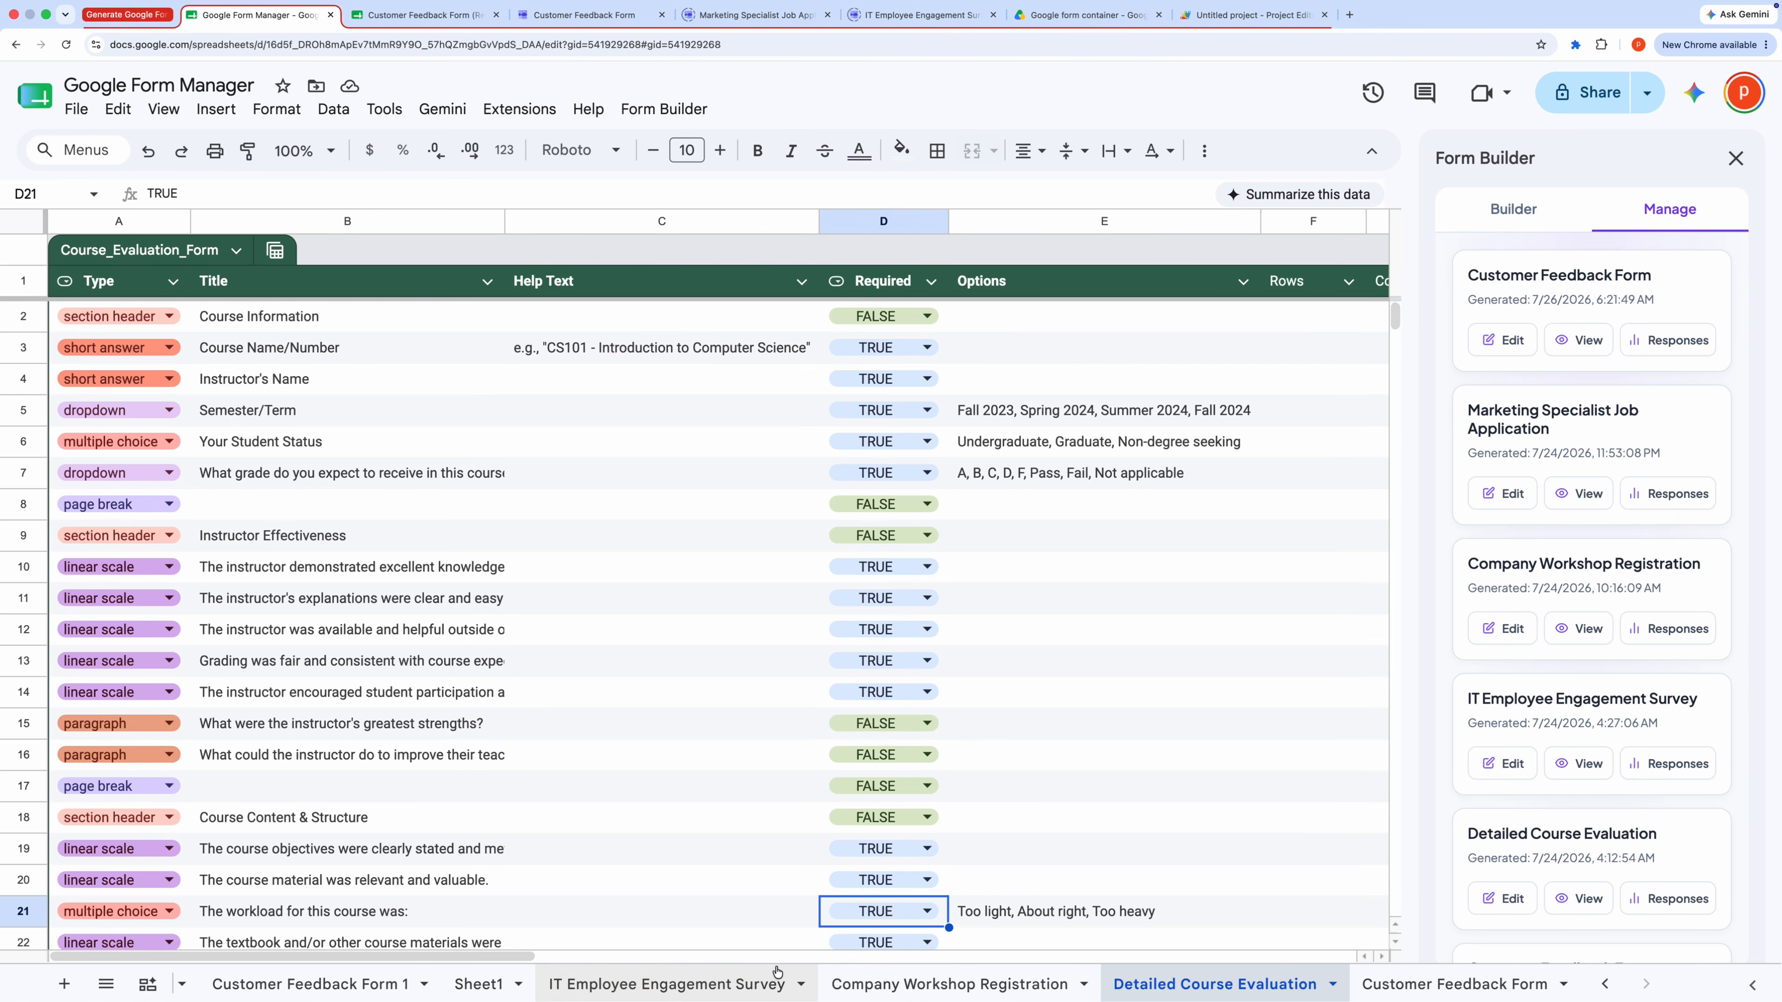
click(645, 990)
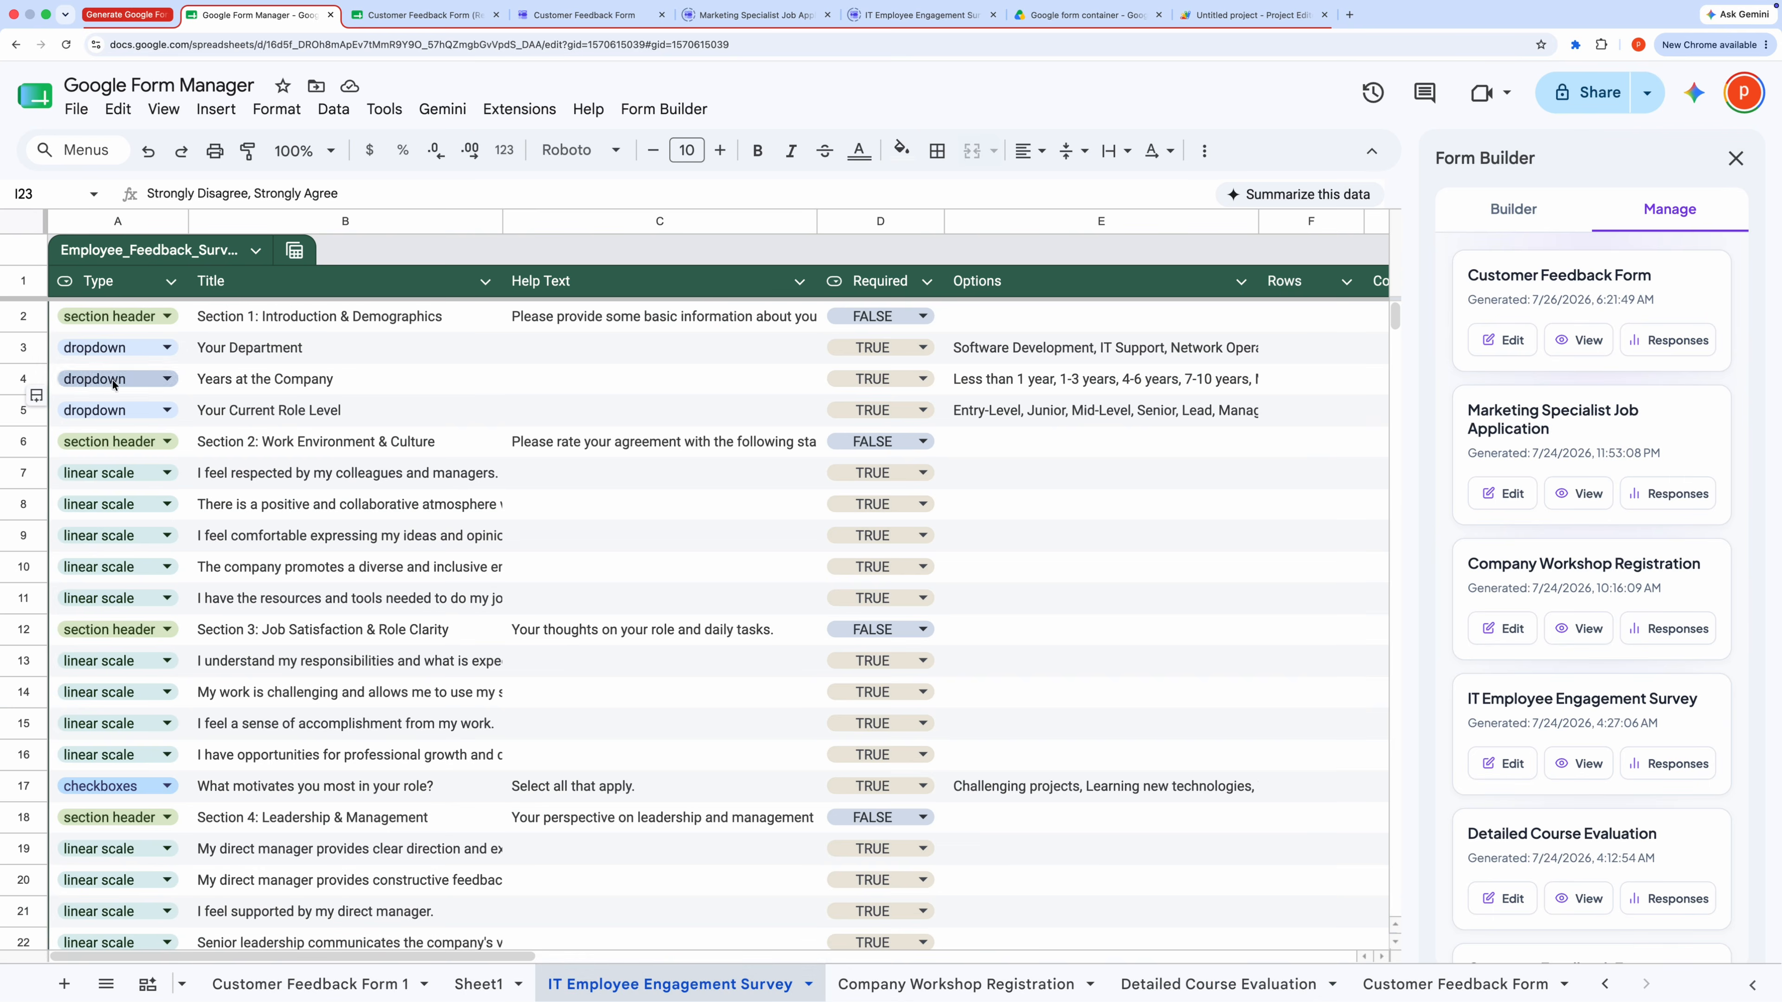
click(330, 530)
click(404, 726)
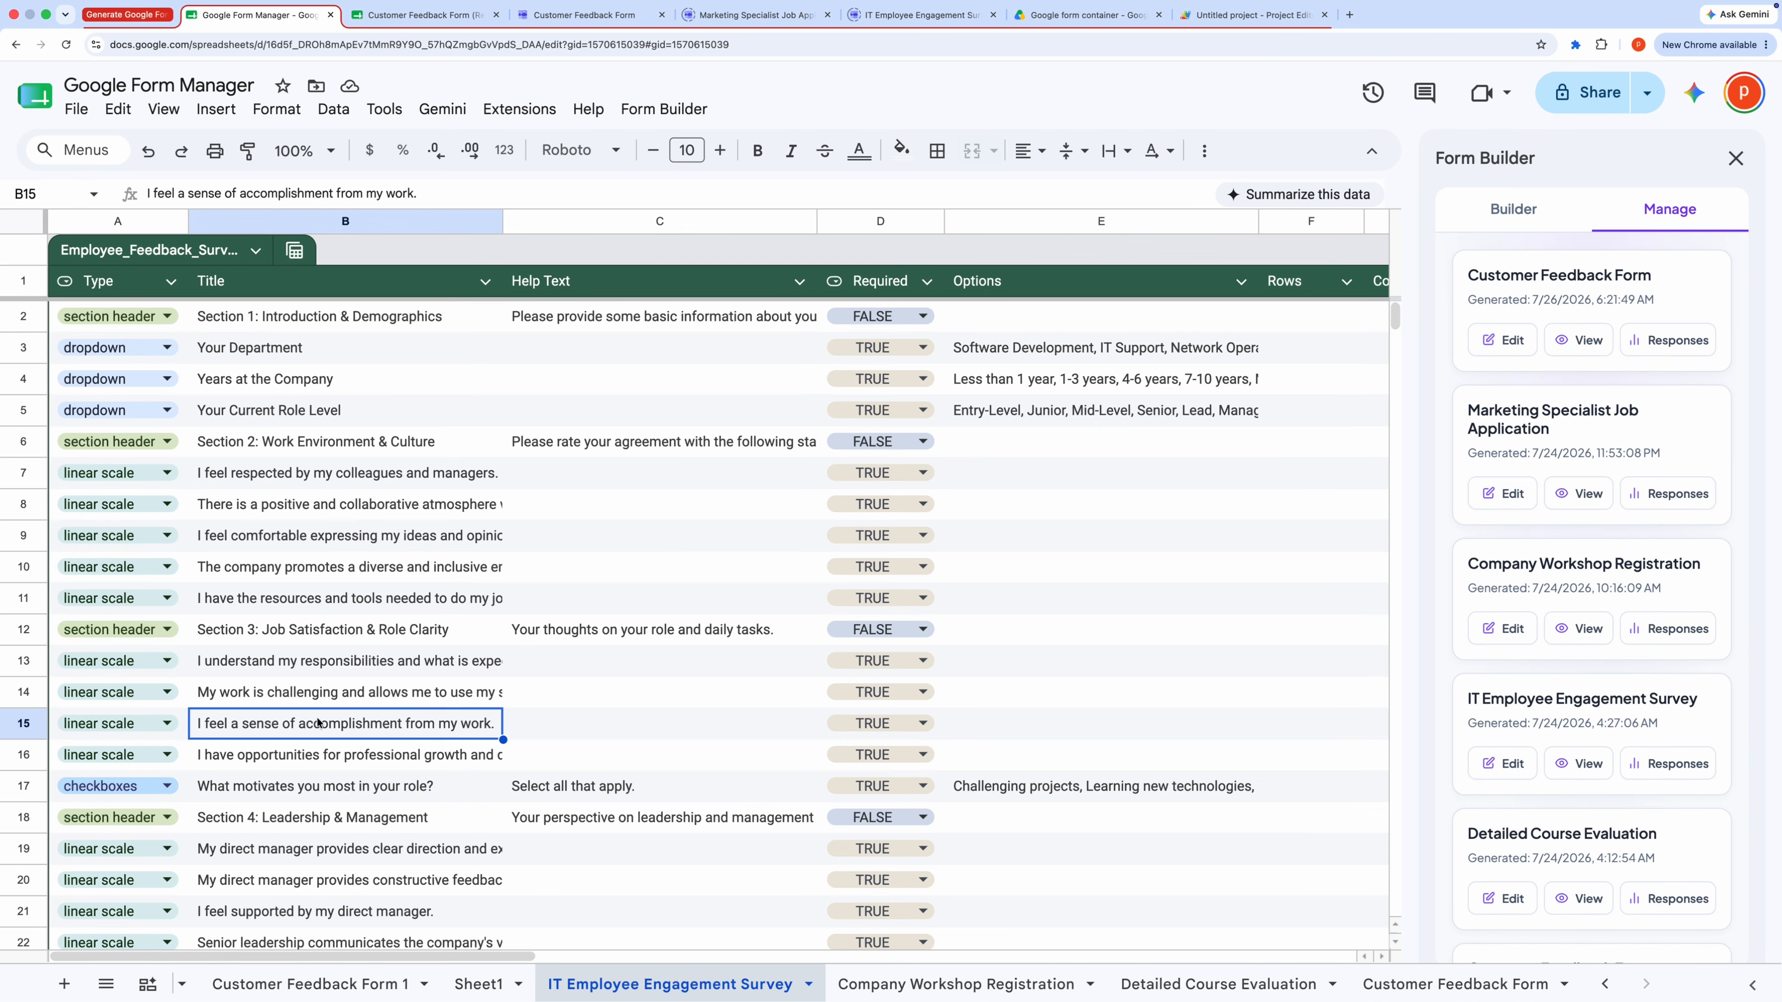
double_click(135, 730)
click(309, 627)
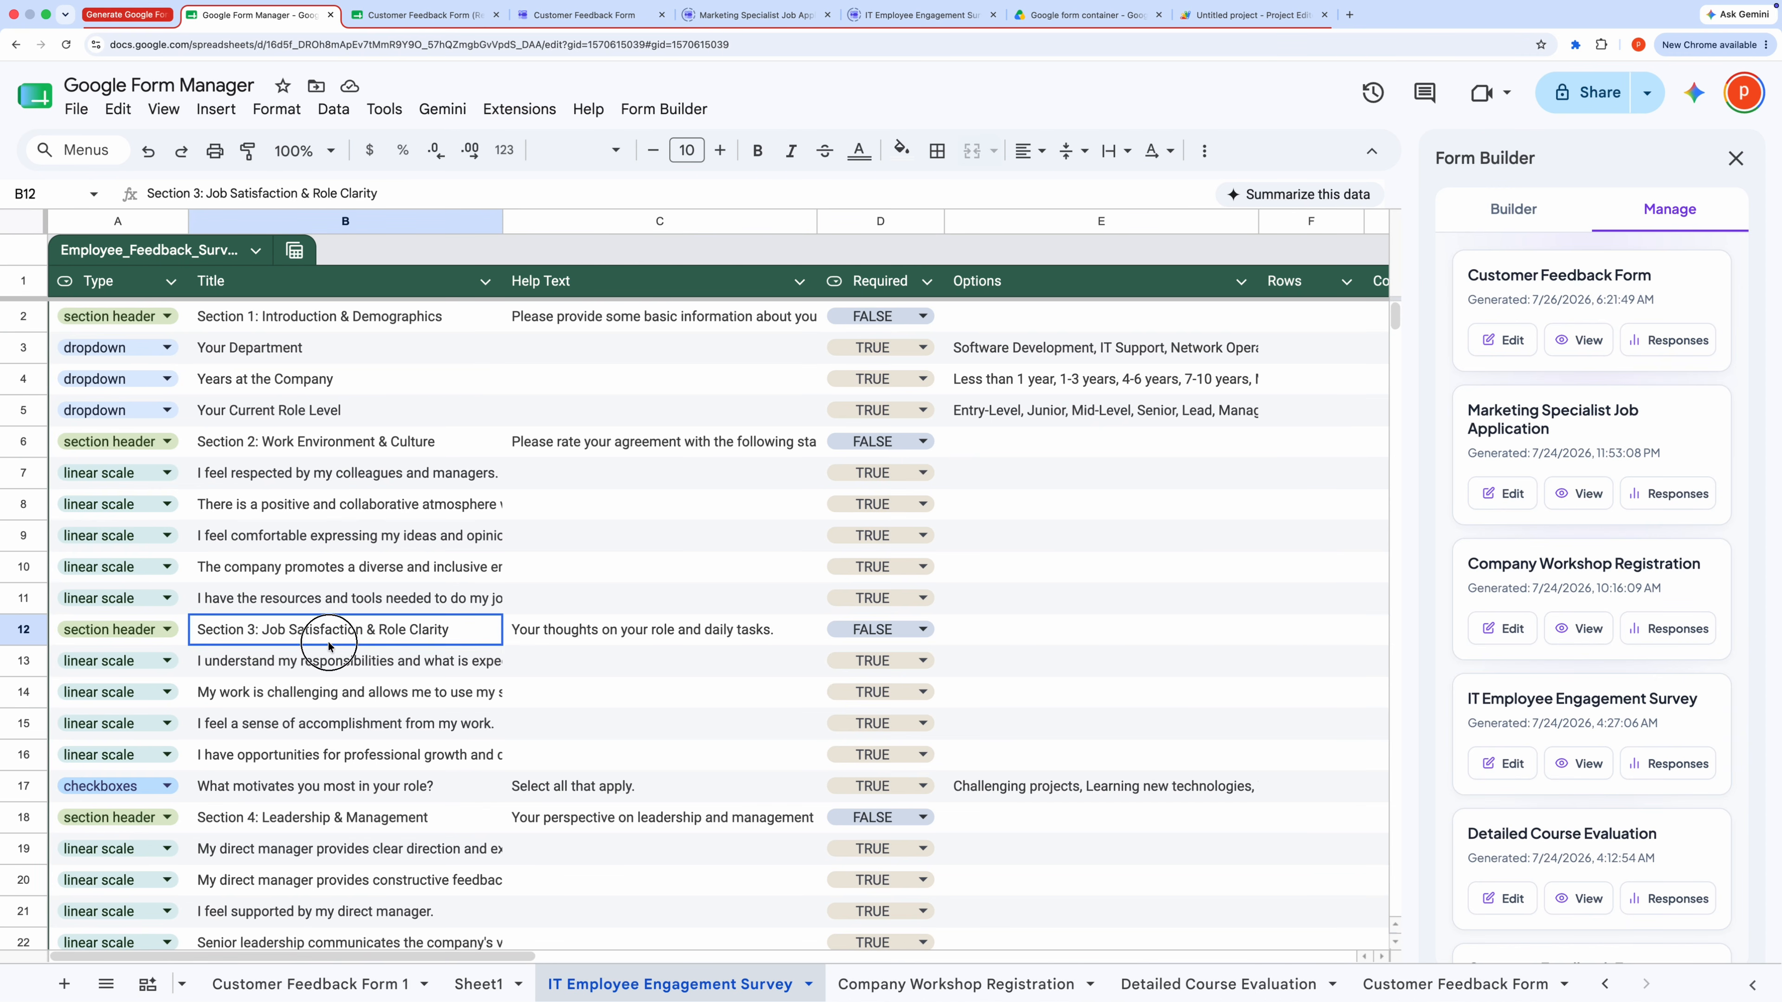
click(364, 419)
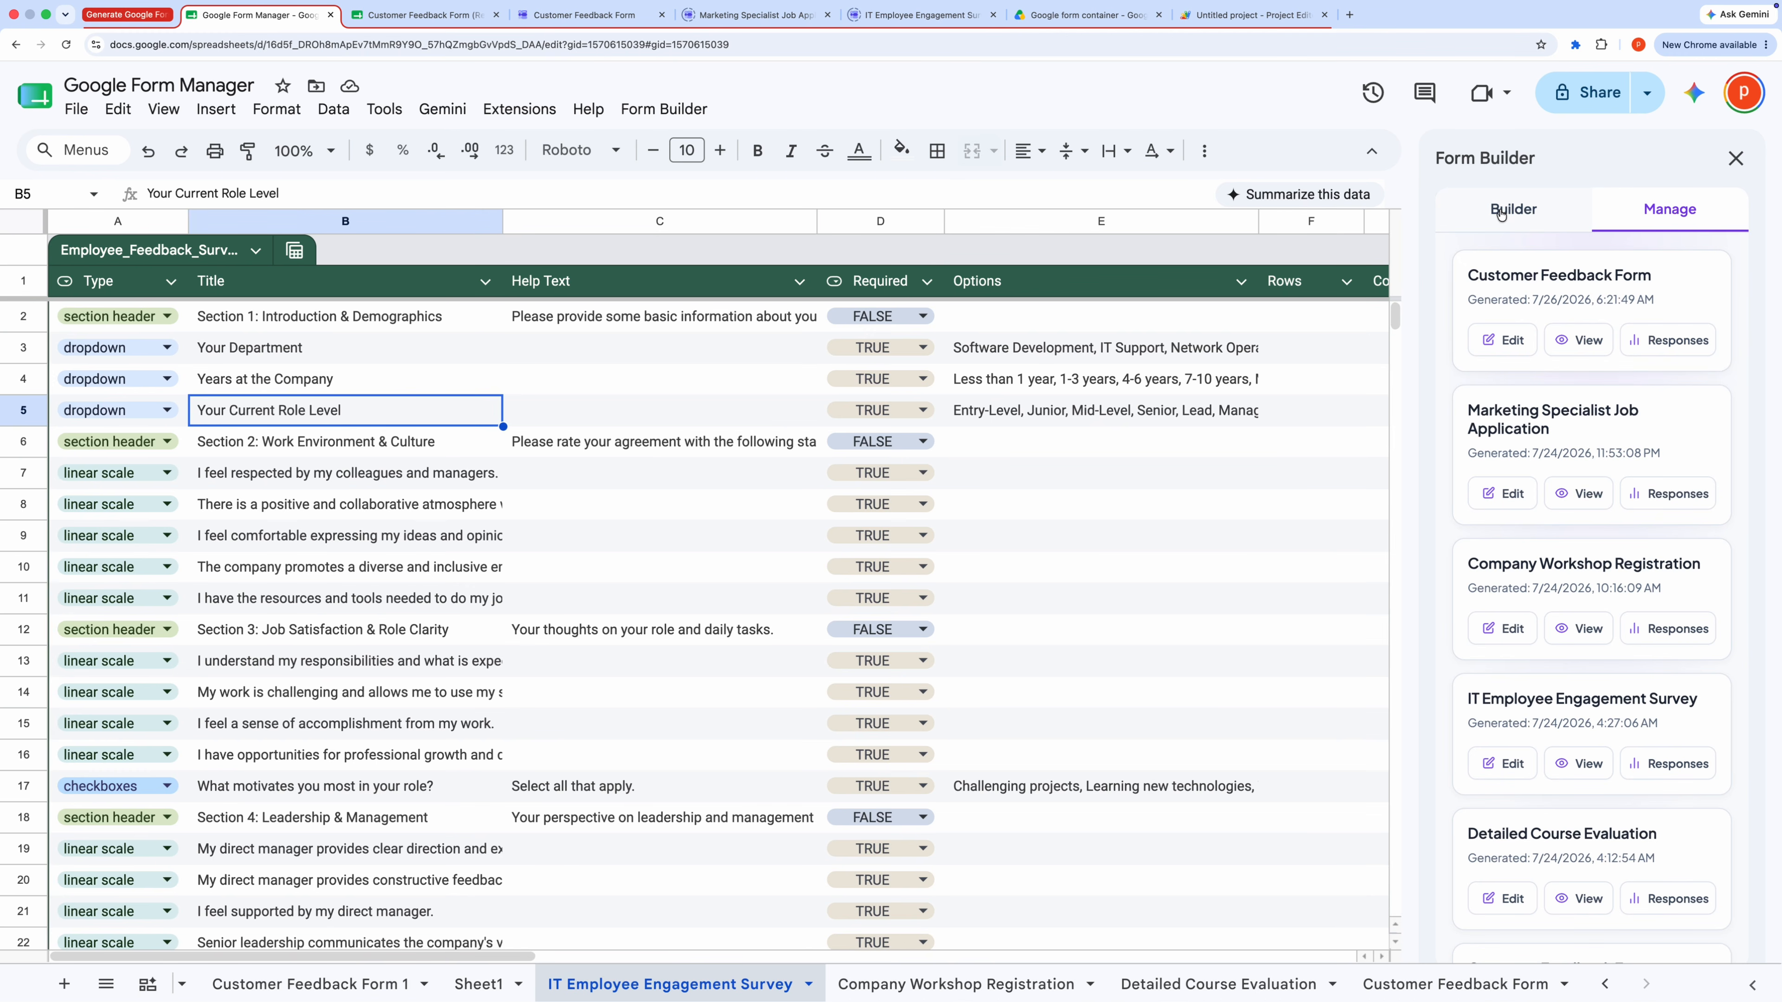
Step: Open the Form Builder AI Settings, examine the default provider choices and API key fields, then close the dialog
click(663, 111)
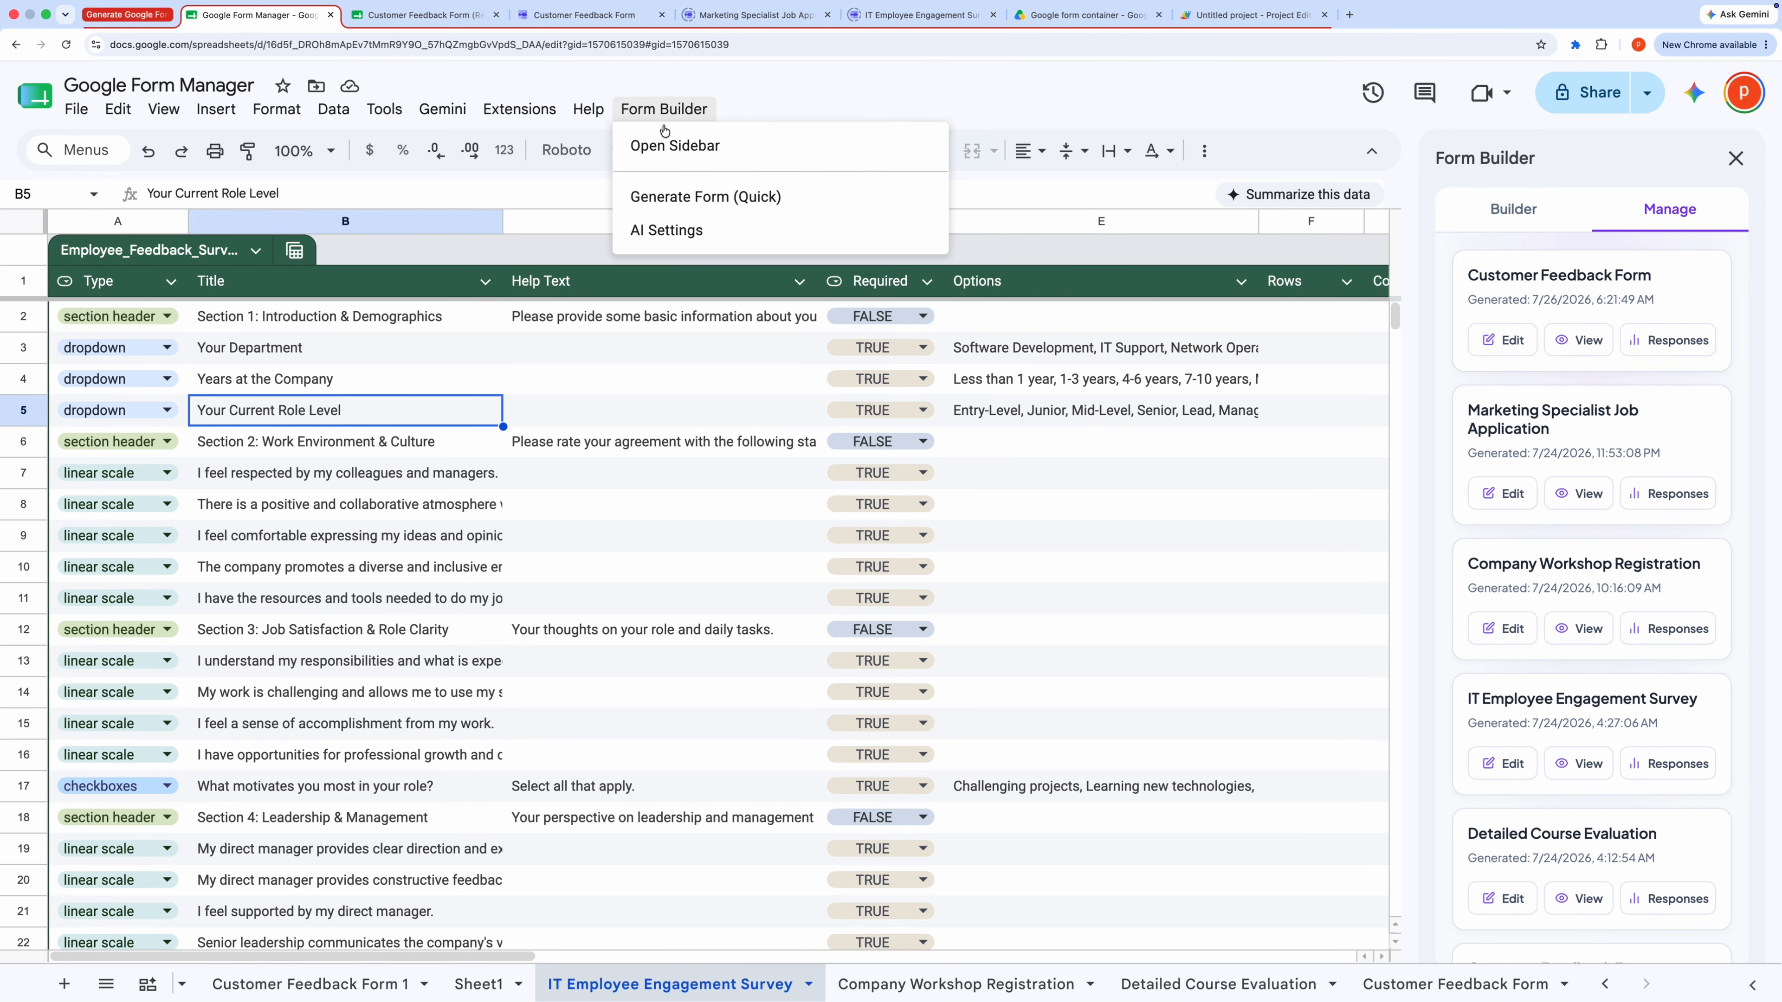
click(688, 197)
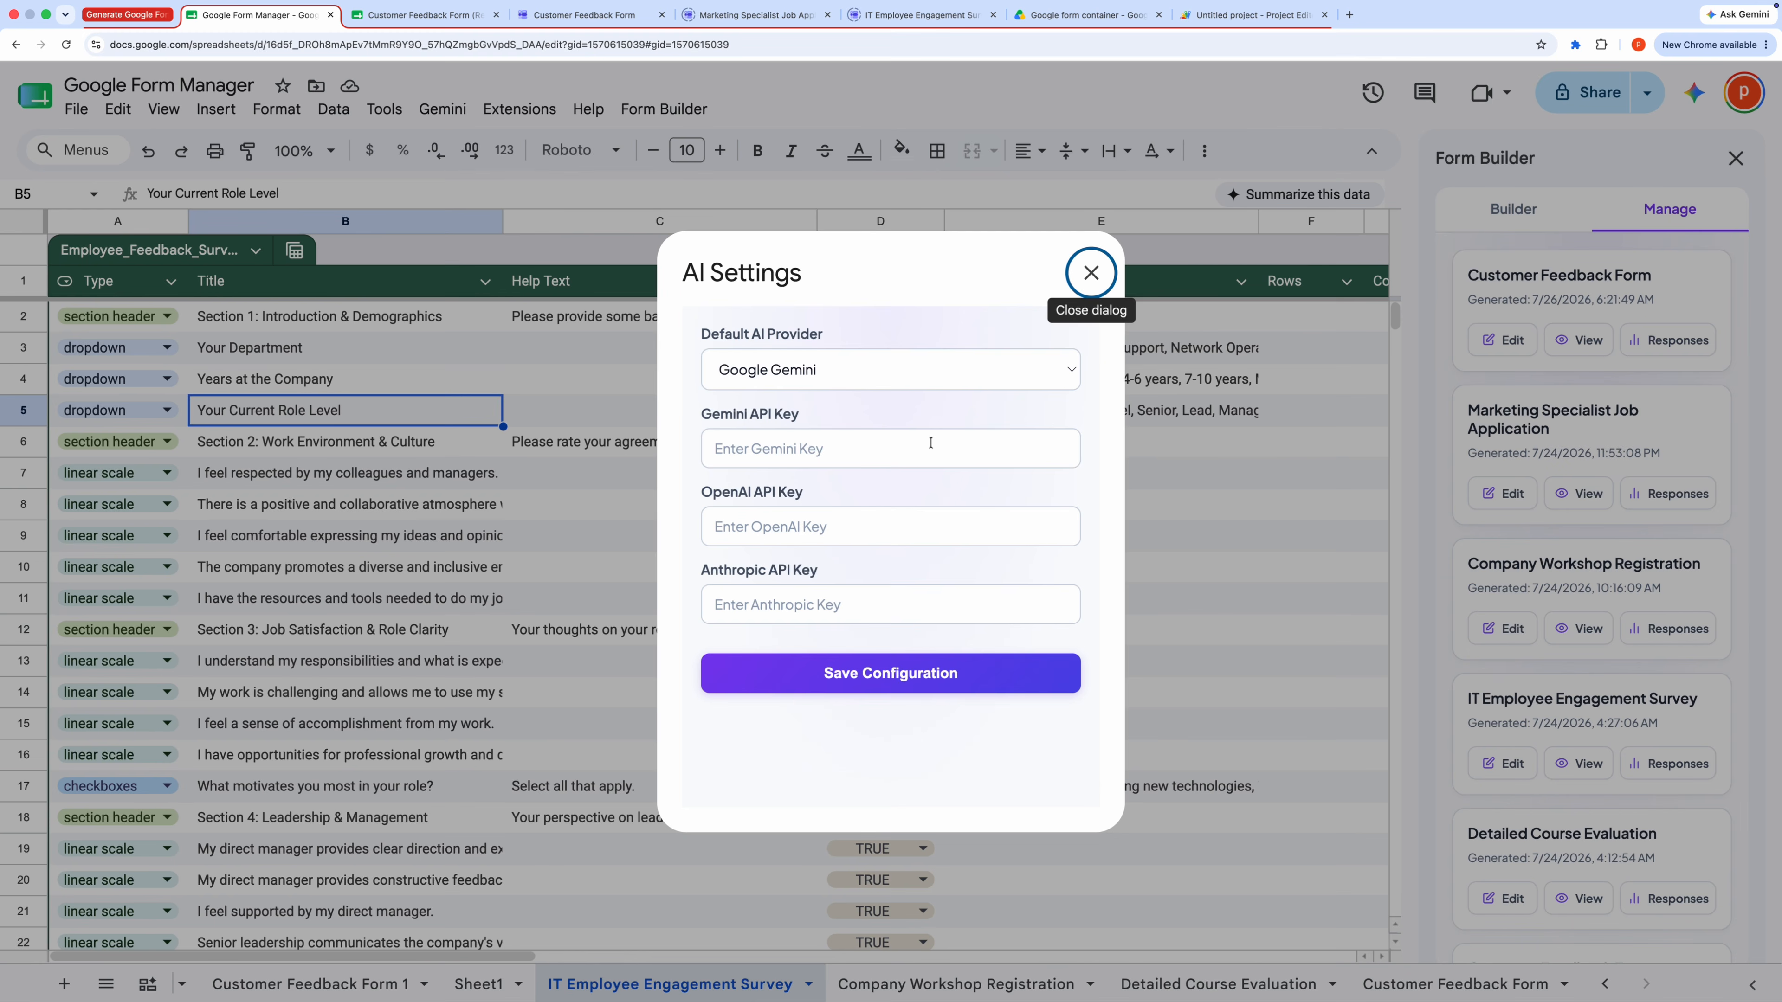
click(1040, 374)
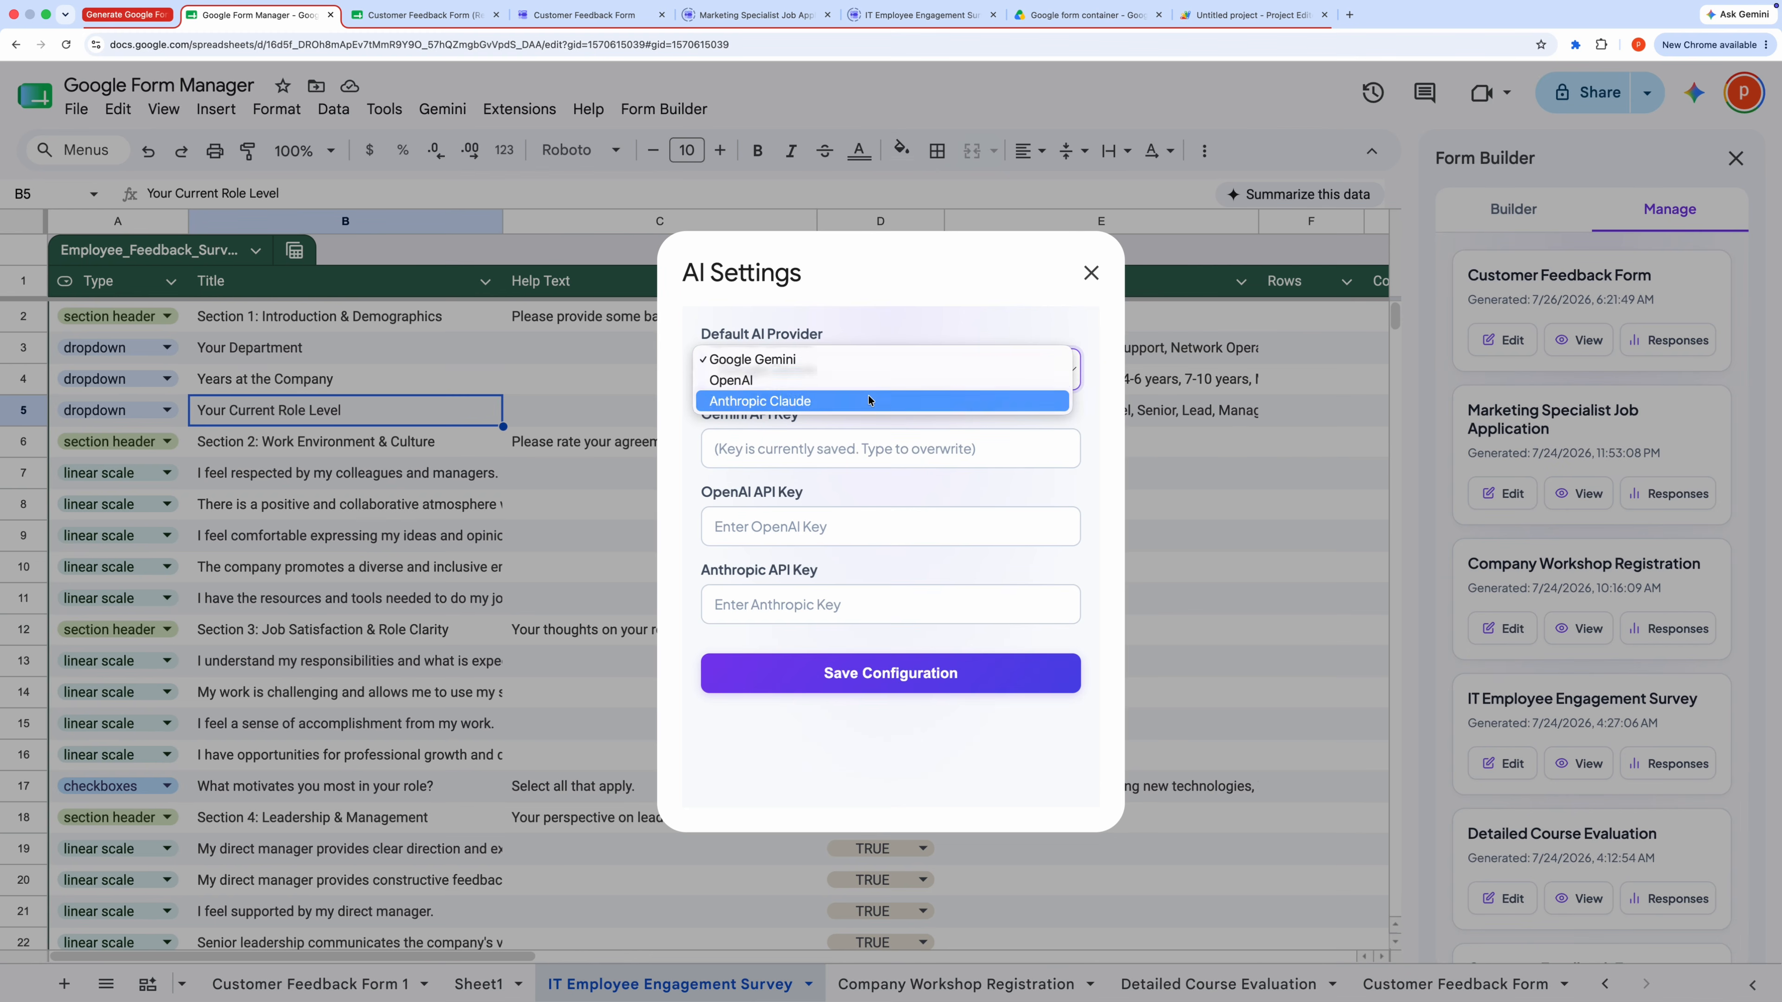
click(930, 327)
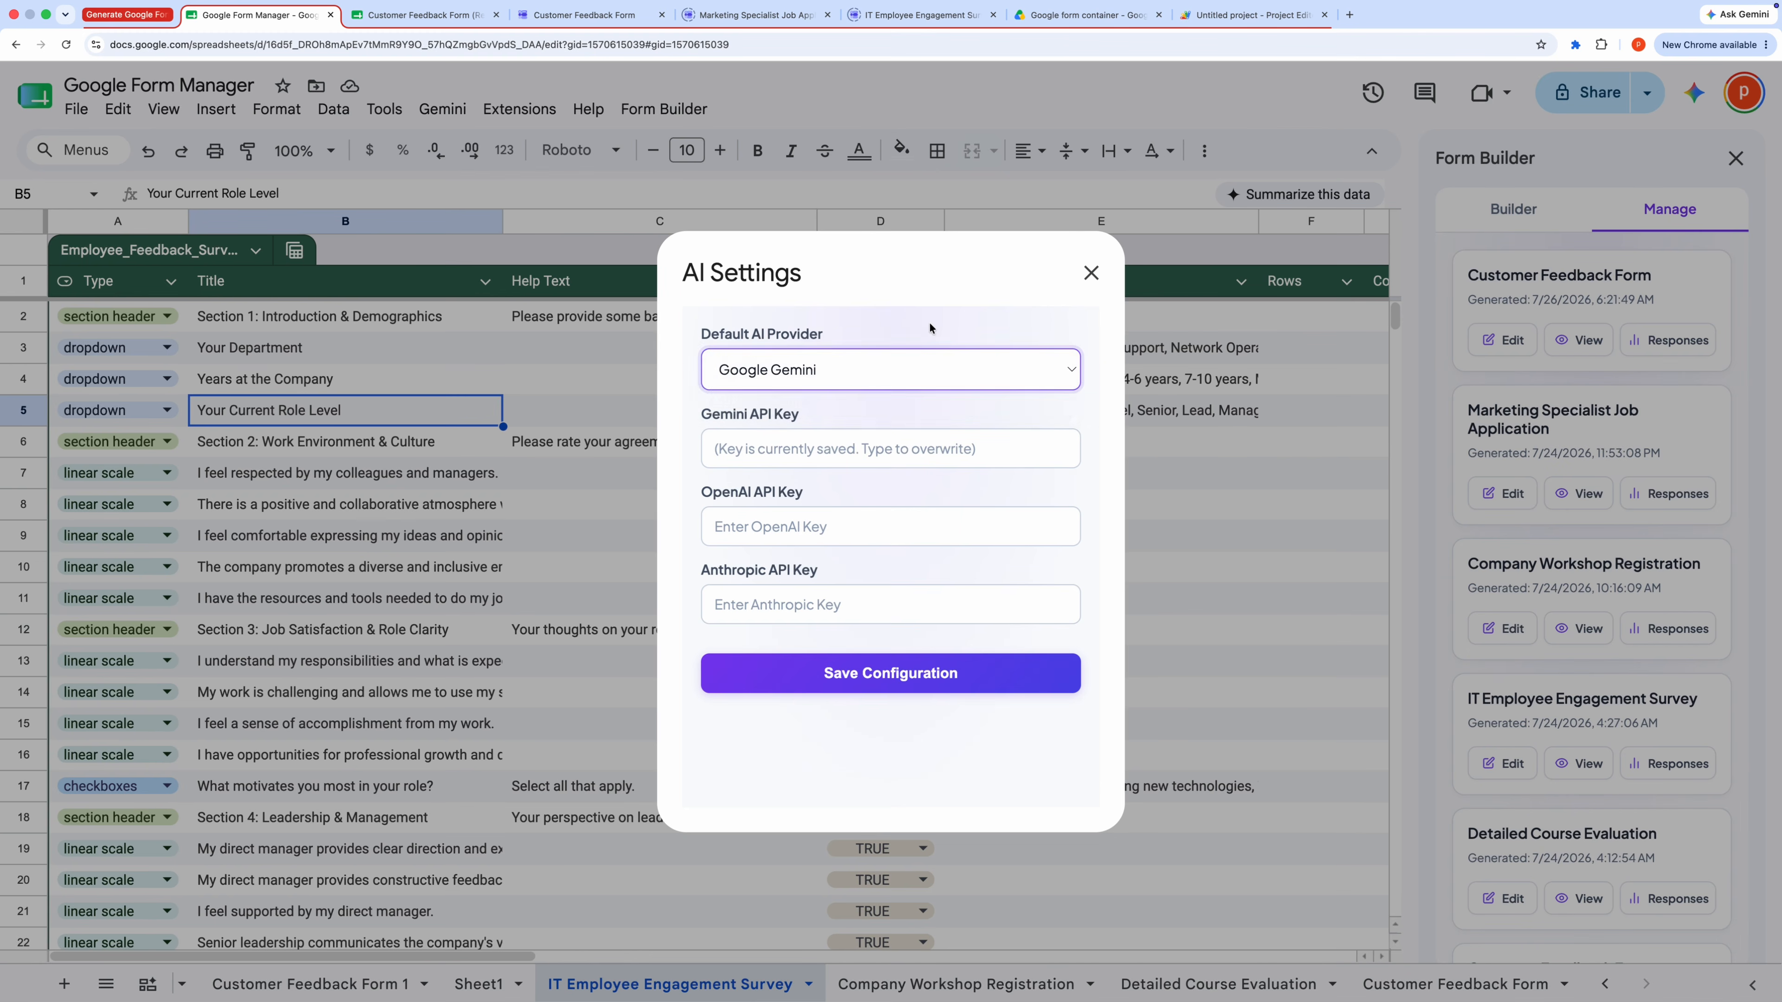
click(903, 438)
click(887, 522)
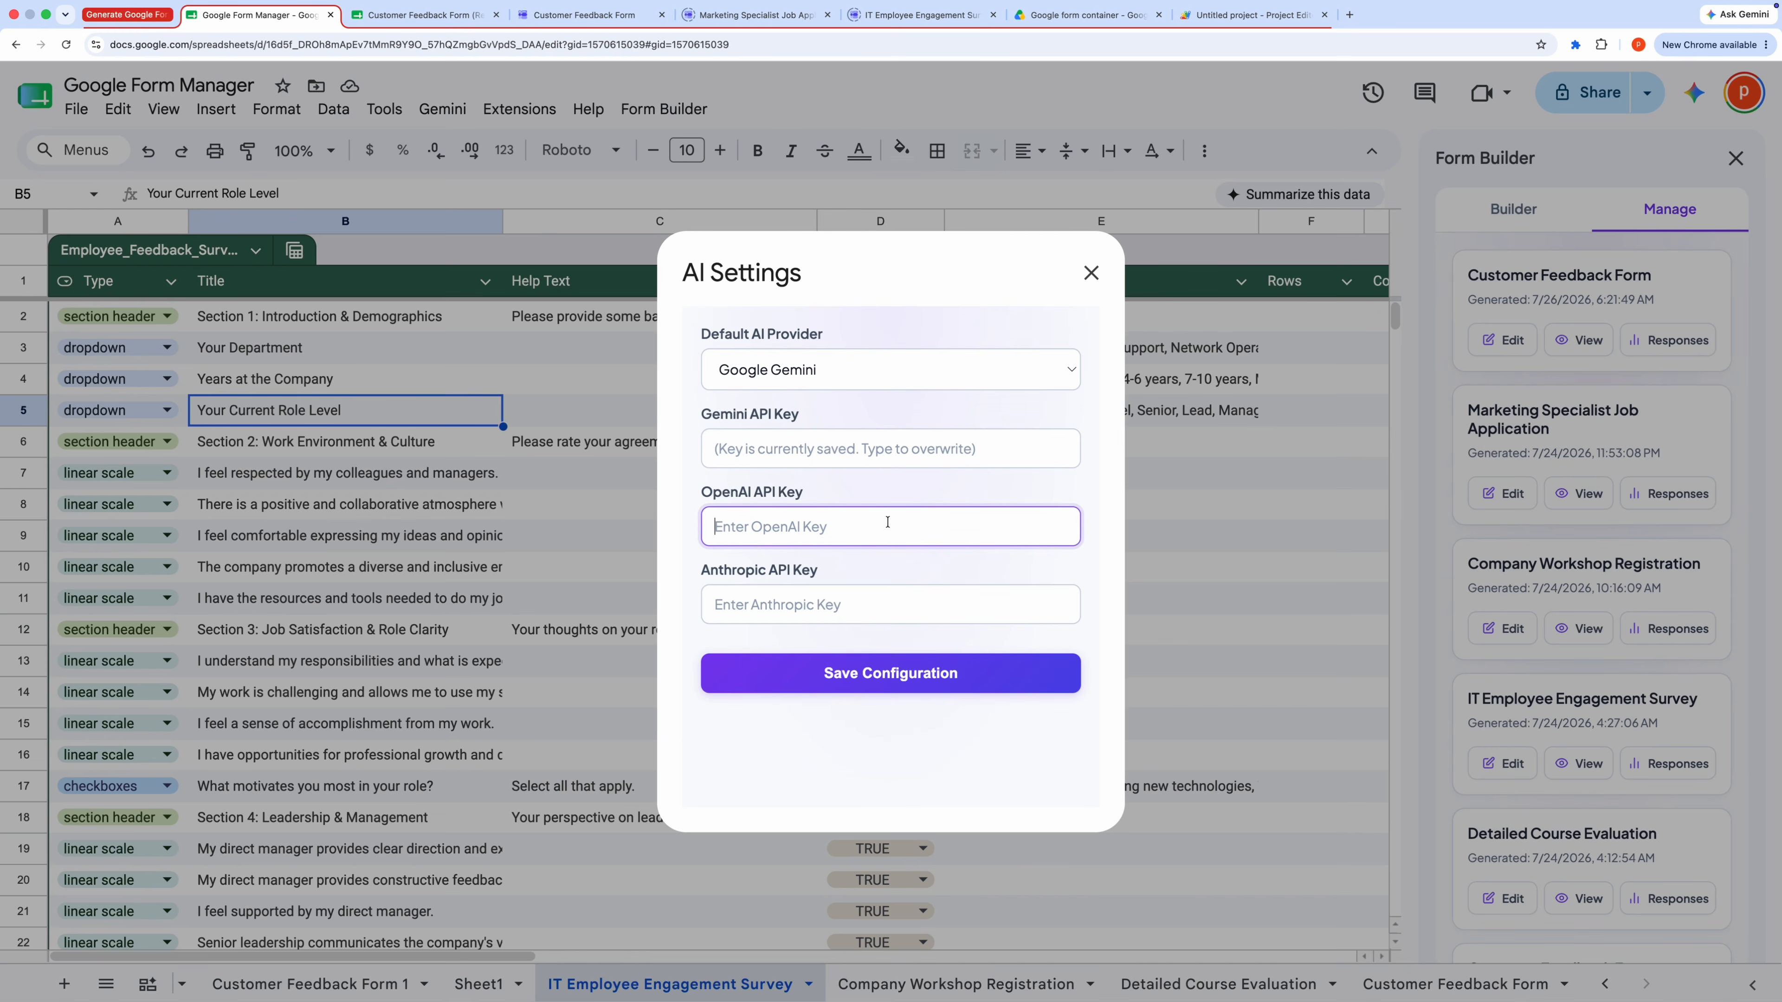
click(841, 595)
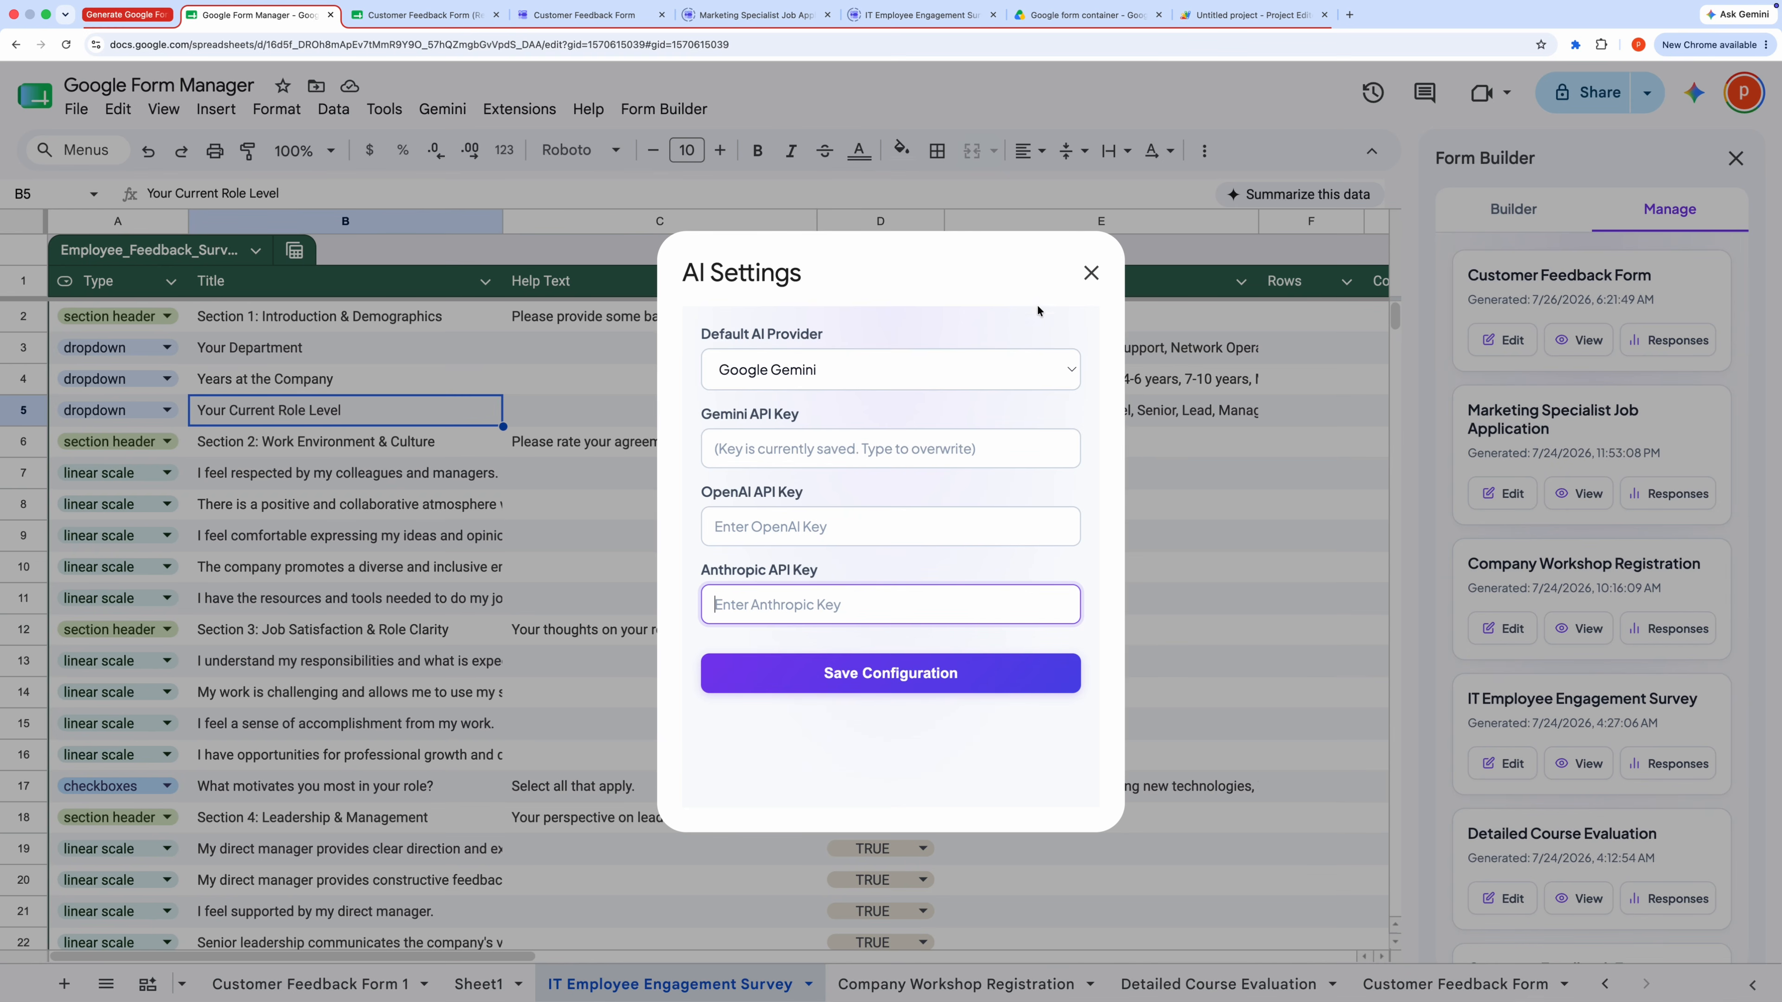
click(1092, 275)
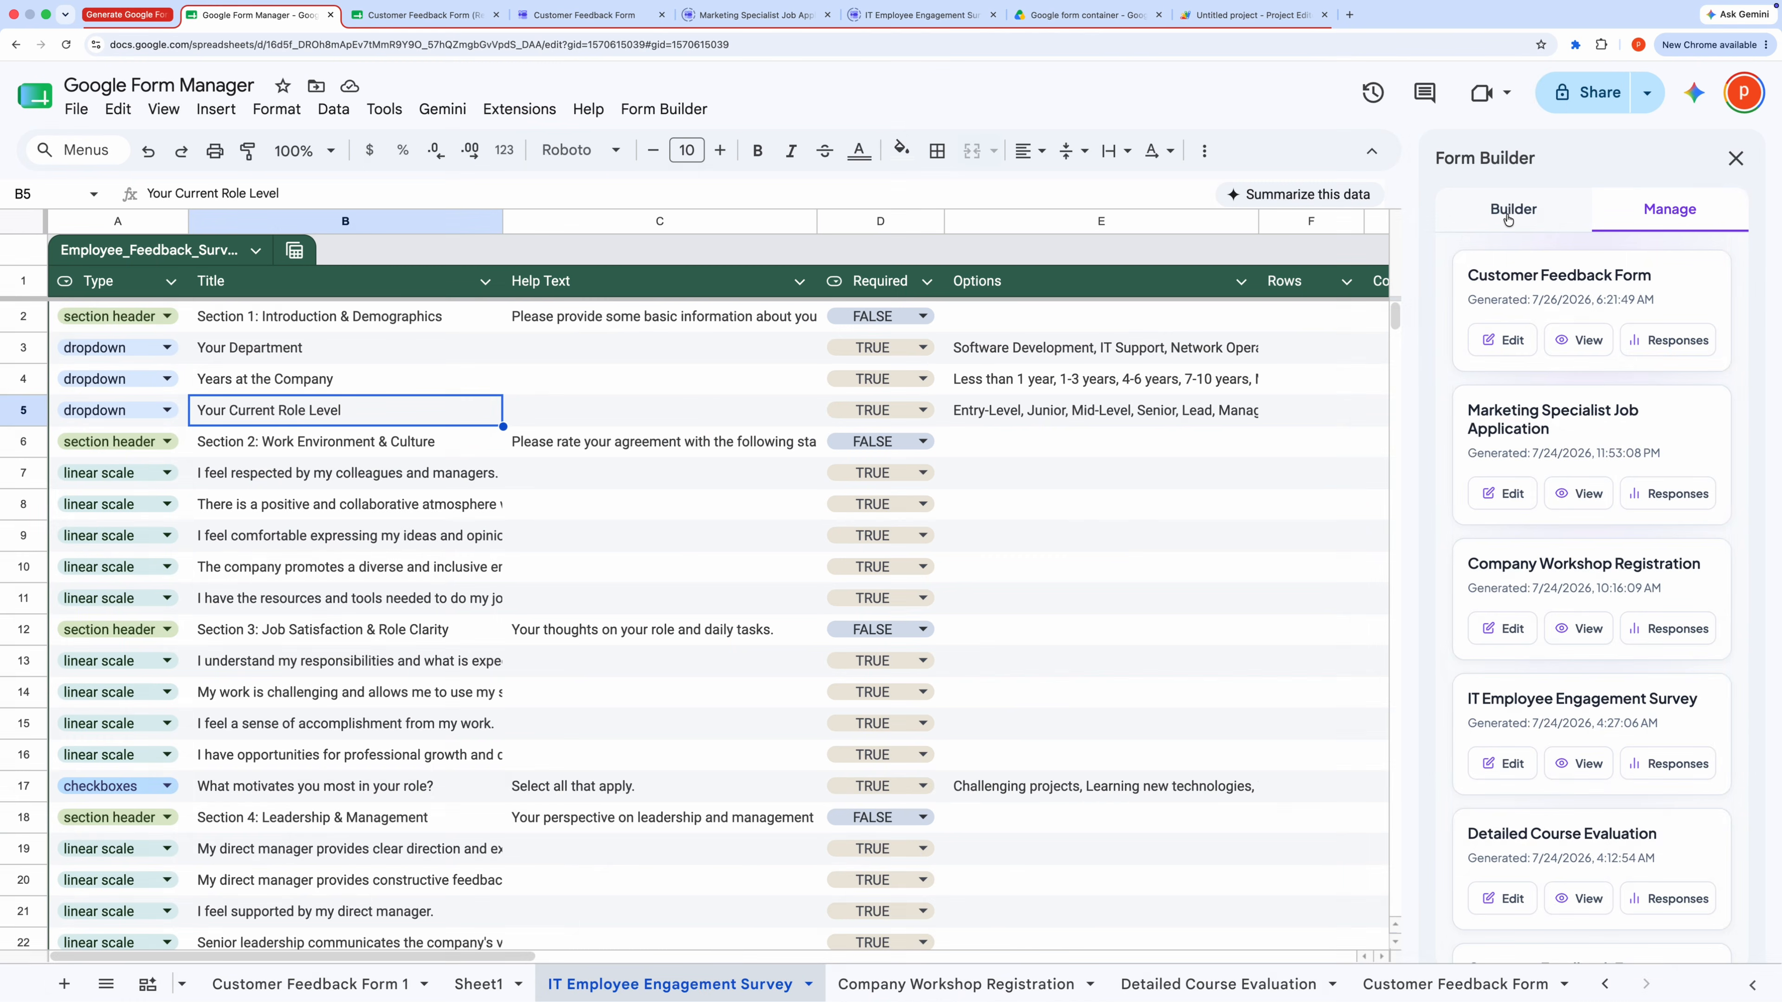
Step: Return to the Builder view and switch to the published Customer Feedback Form
click(1508, 219)
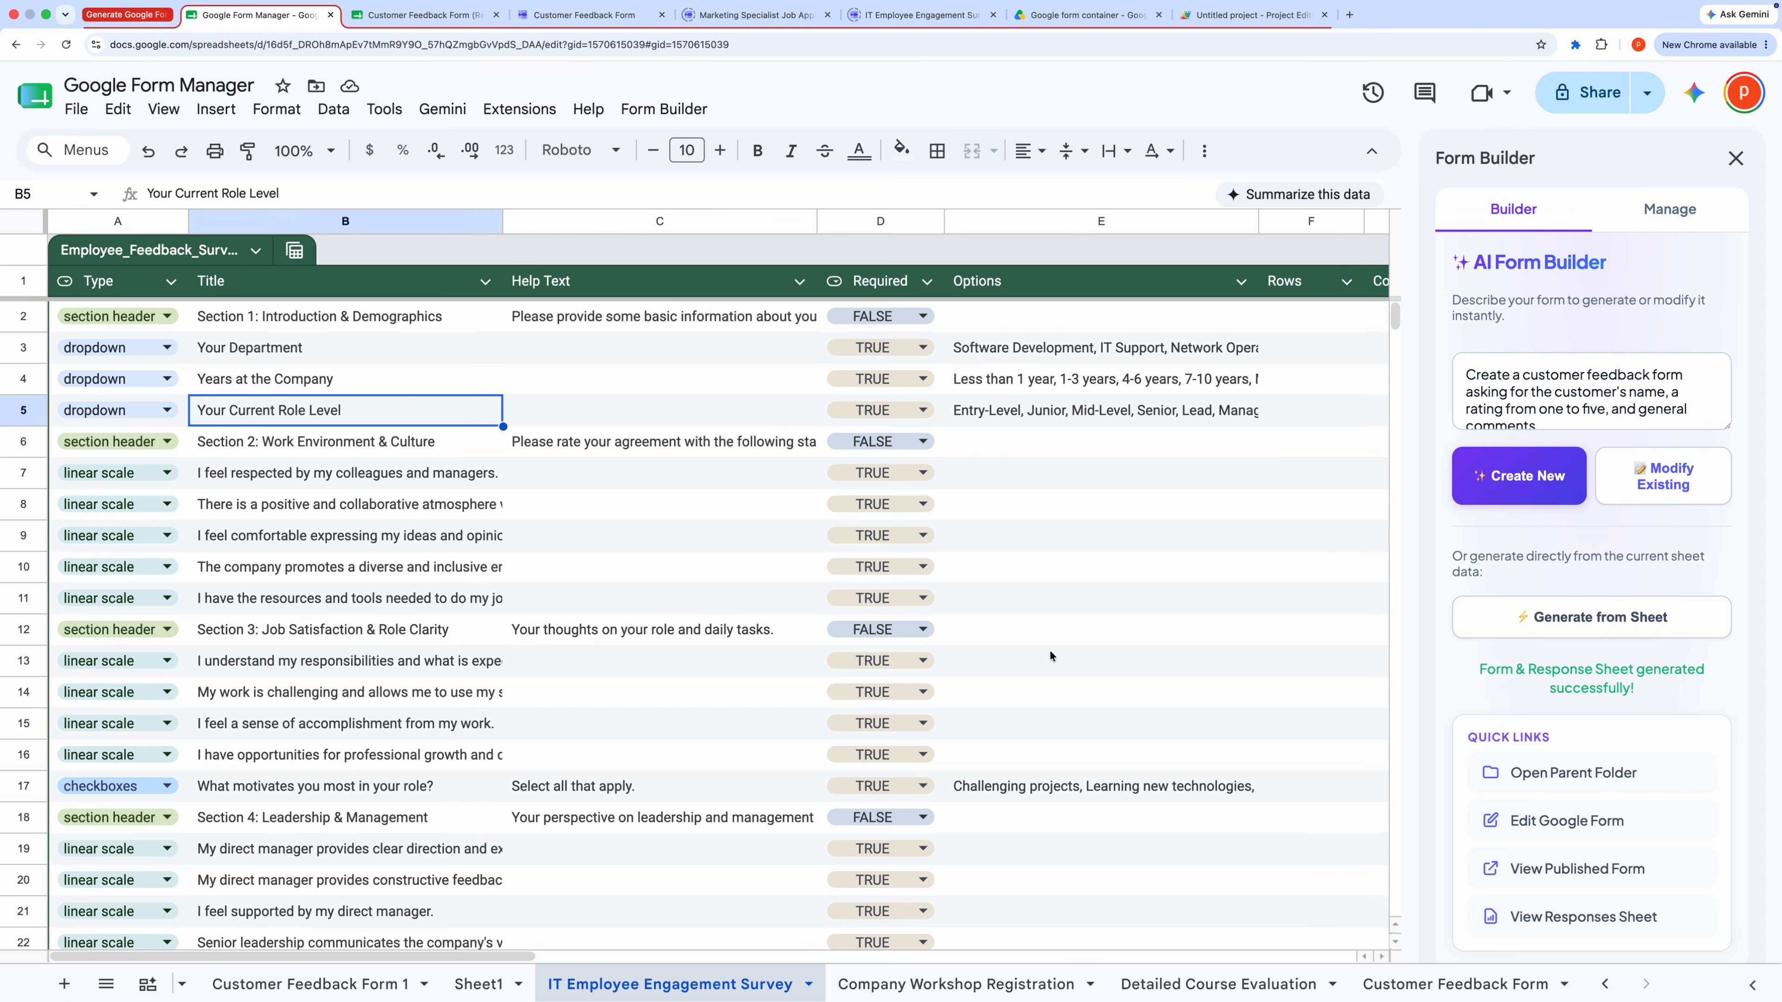
click(709, 474)
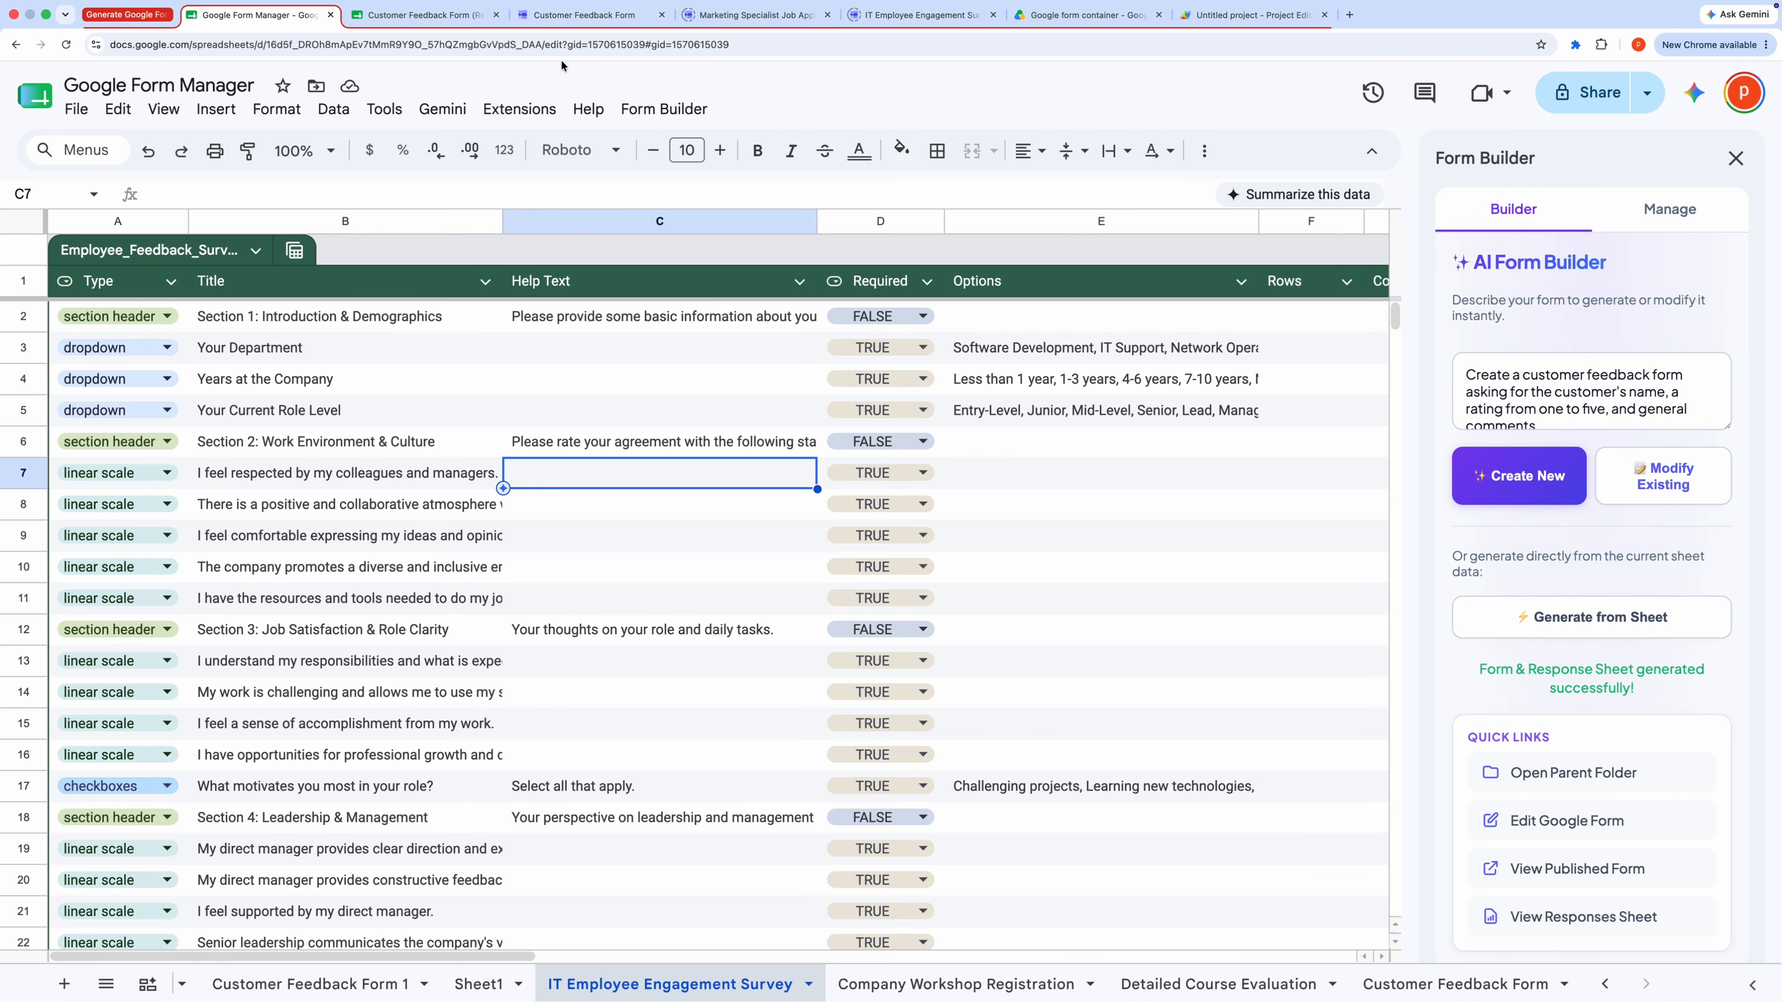
click(594, 13)
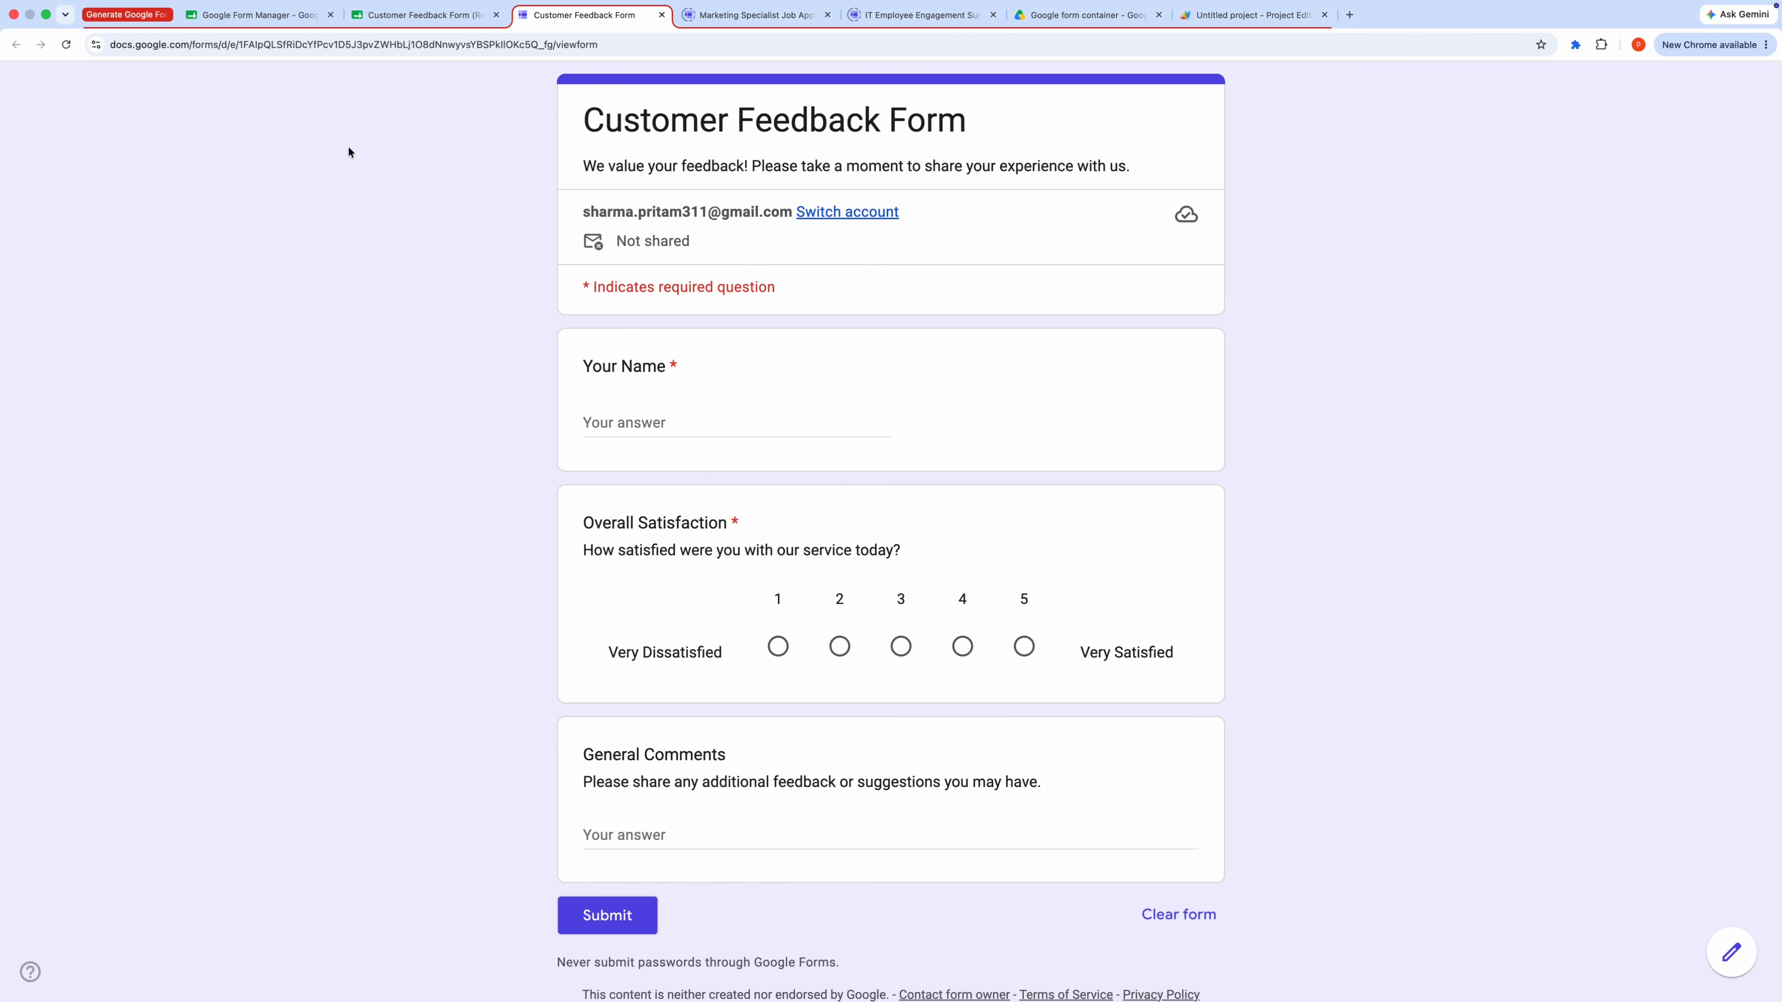
Step: Return to the spreadsheet and replace the AI prompt with "Add a dropdown asking for the customer's t-shirt size"
click(289, 16)
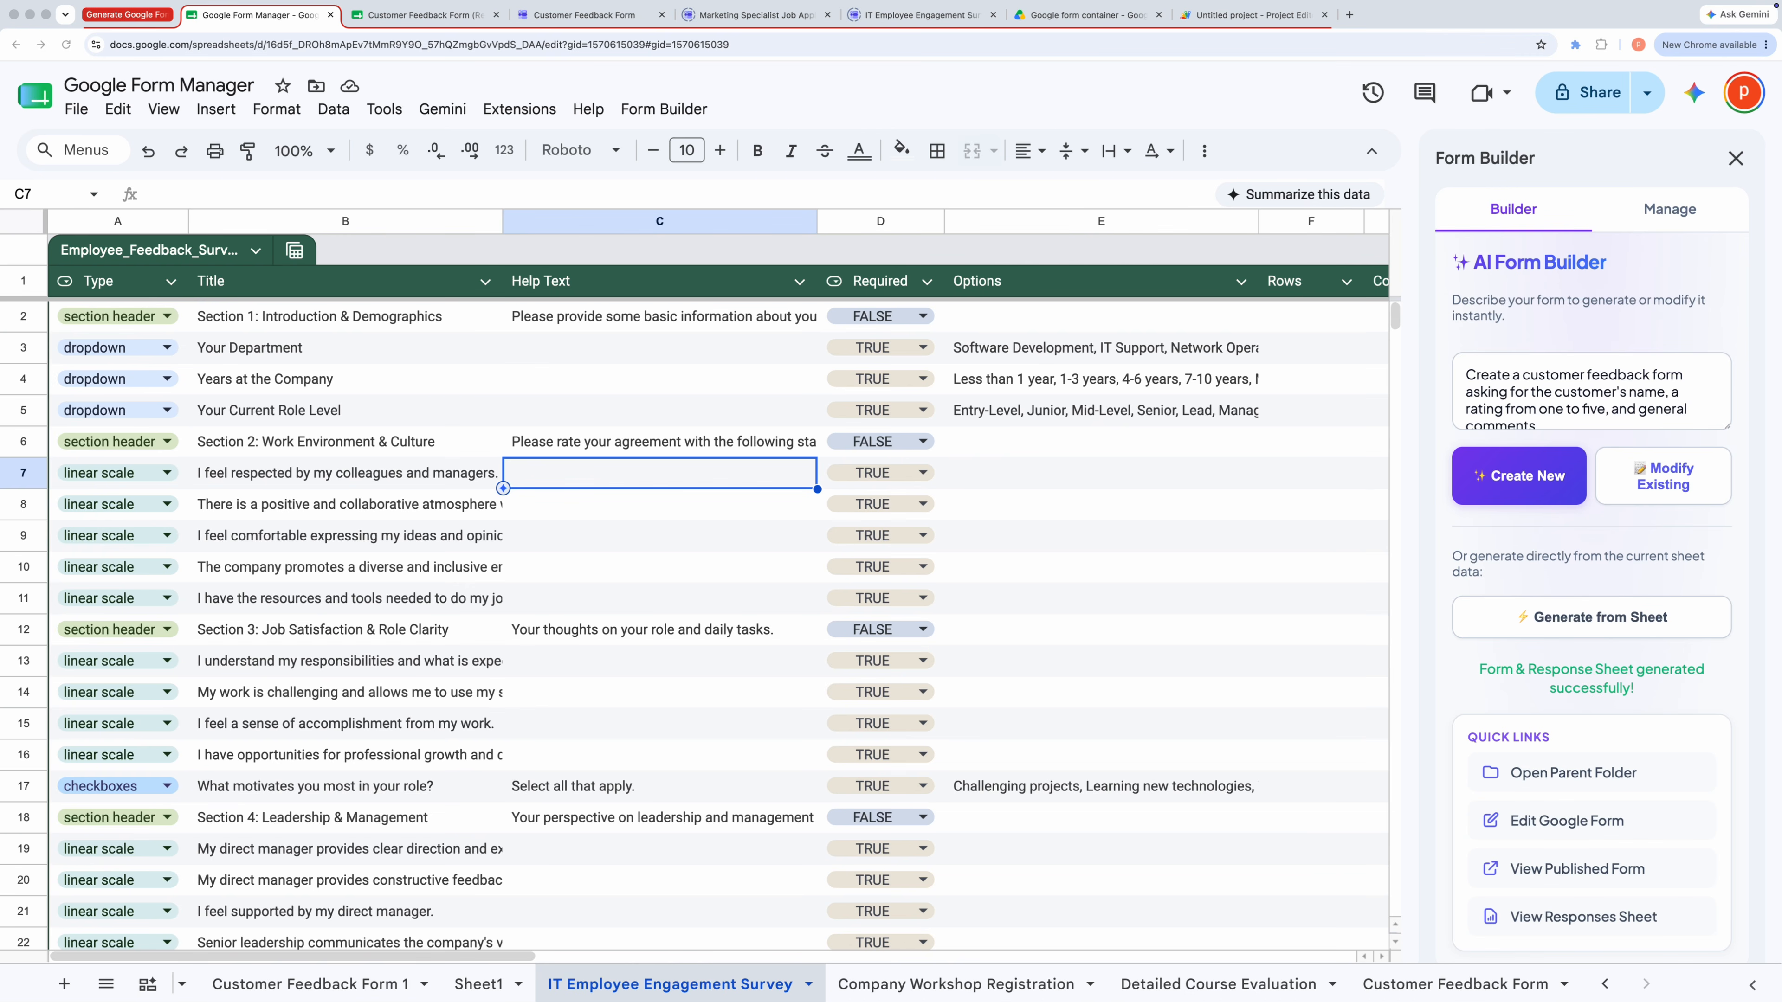
drag(1544, 426, 1440, 356)
key(BackSpace)
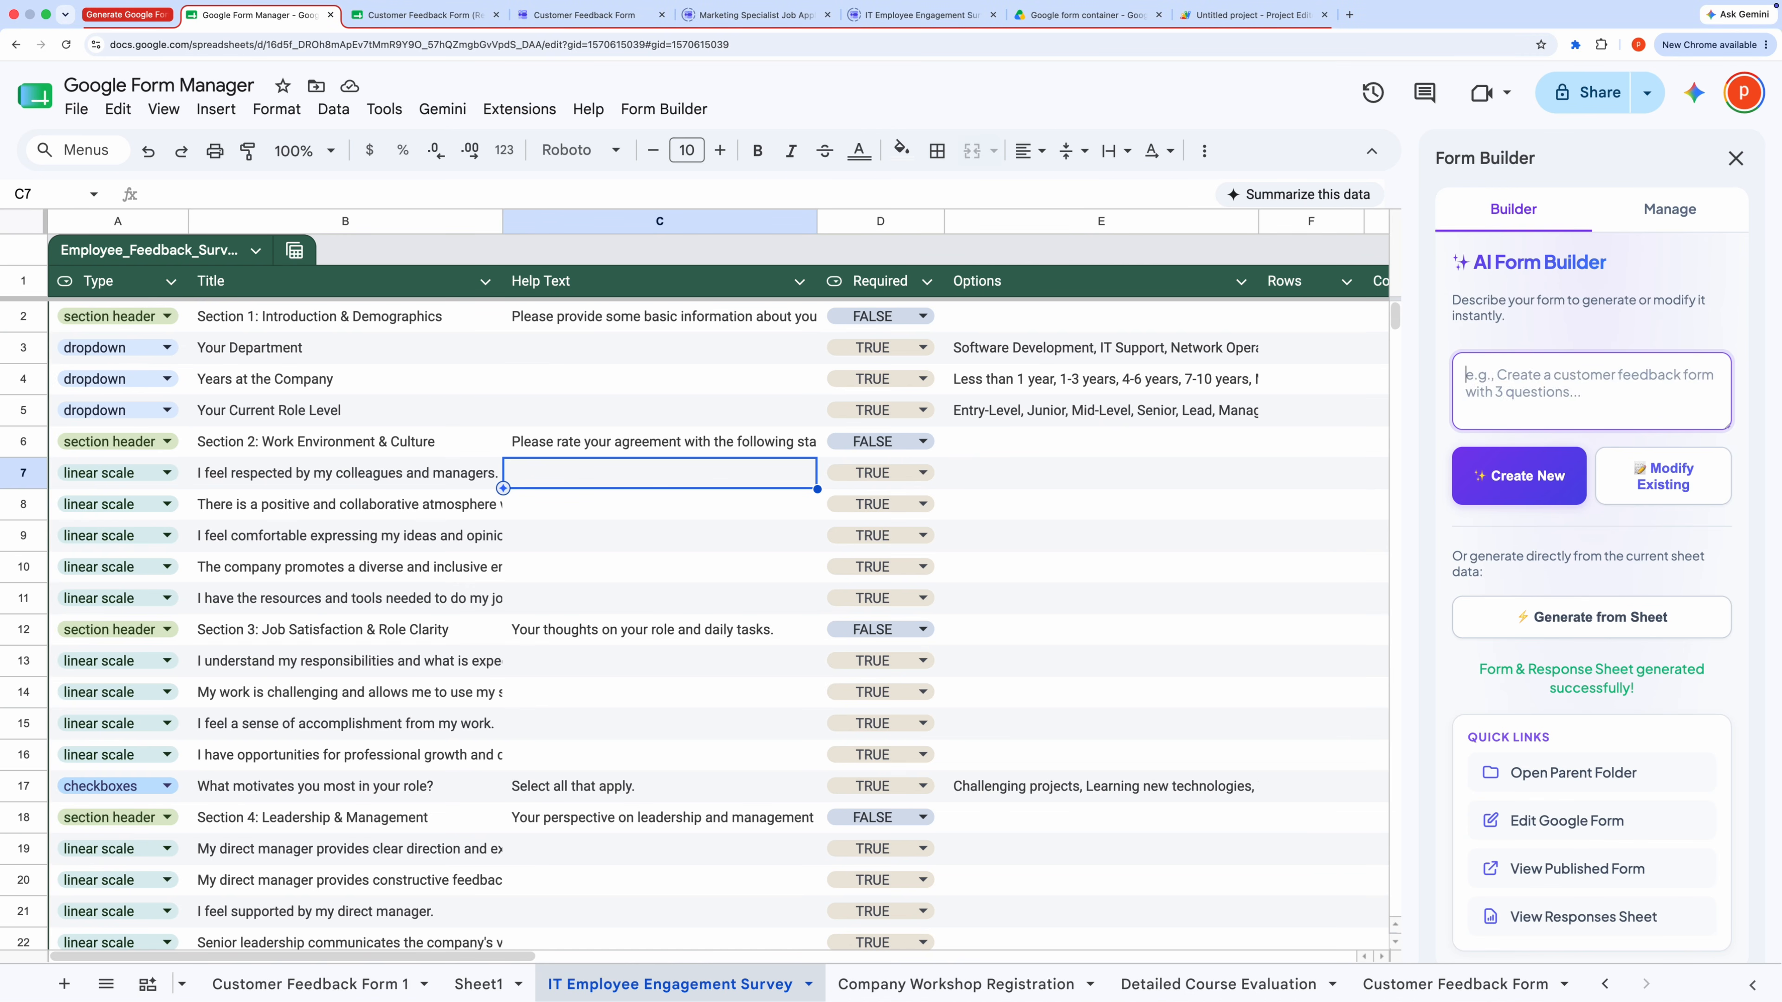
text(Add a dropdown asking for the customer's t-shirt size)
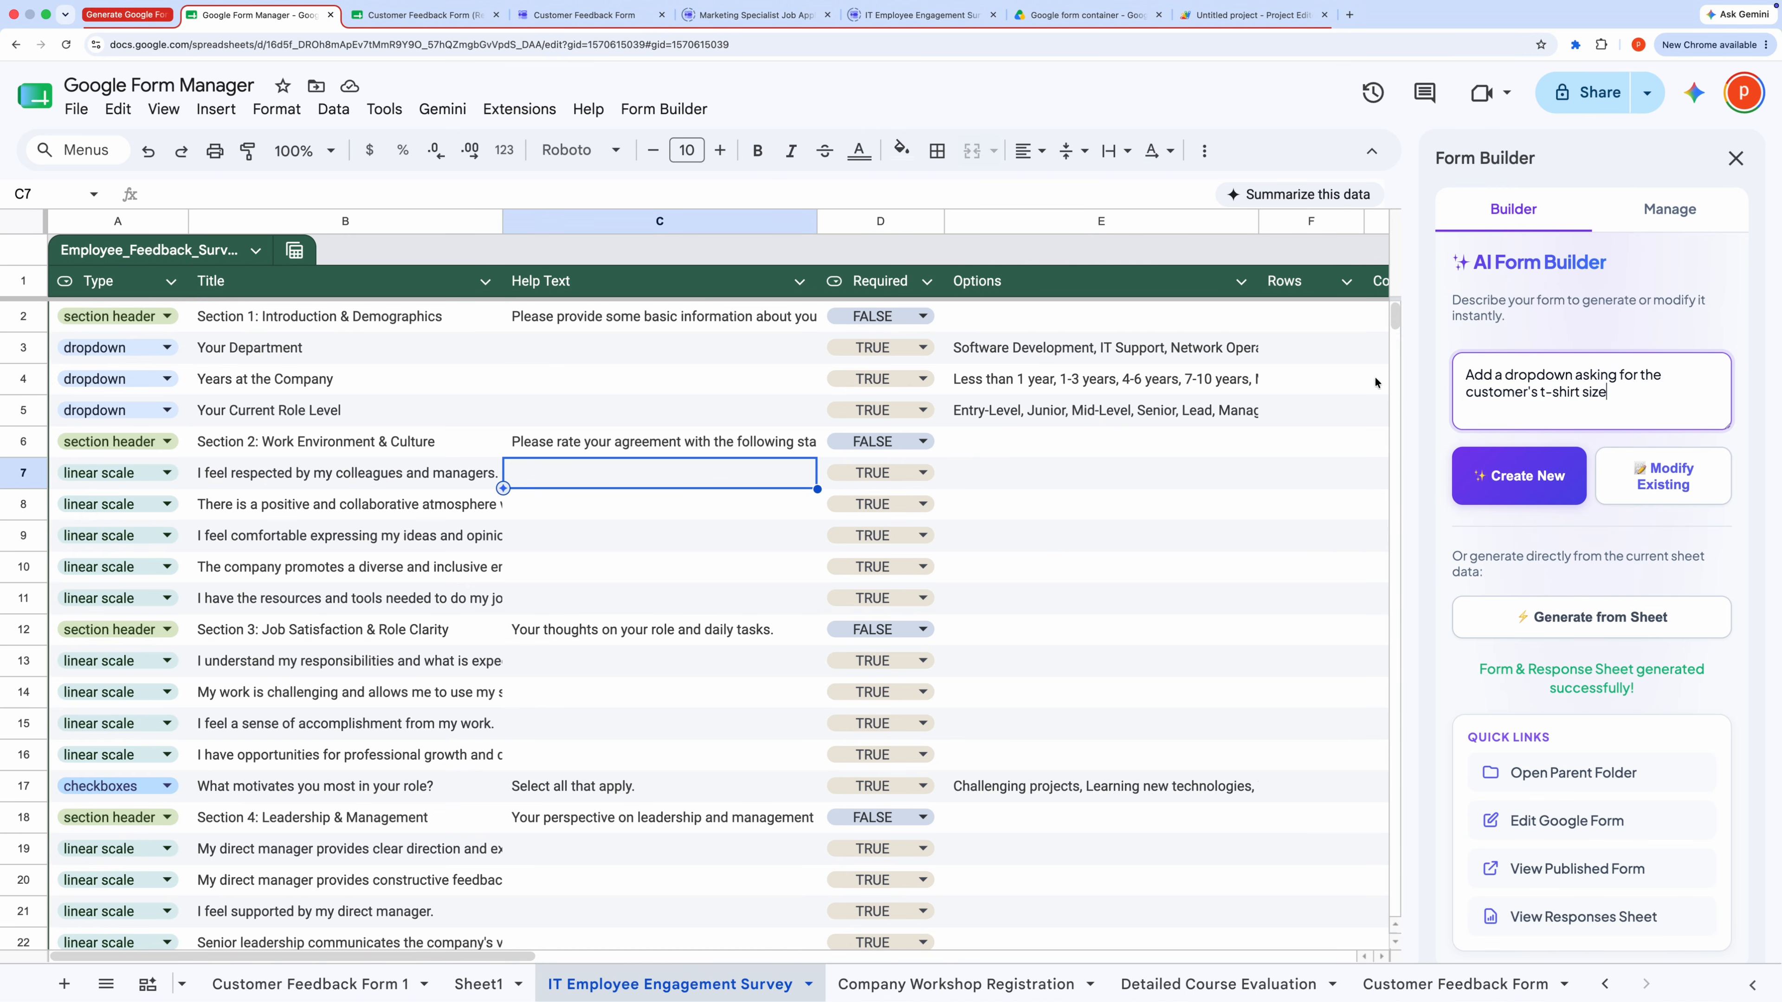
Step: Switch to the Customer Feedback Form 1 sheet and modify the existing form with the prompt, accepting the overwrite
click(301, 984)
click(1635, 485)
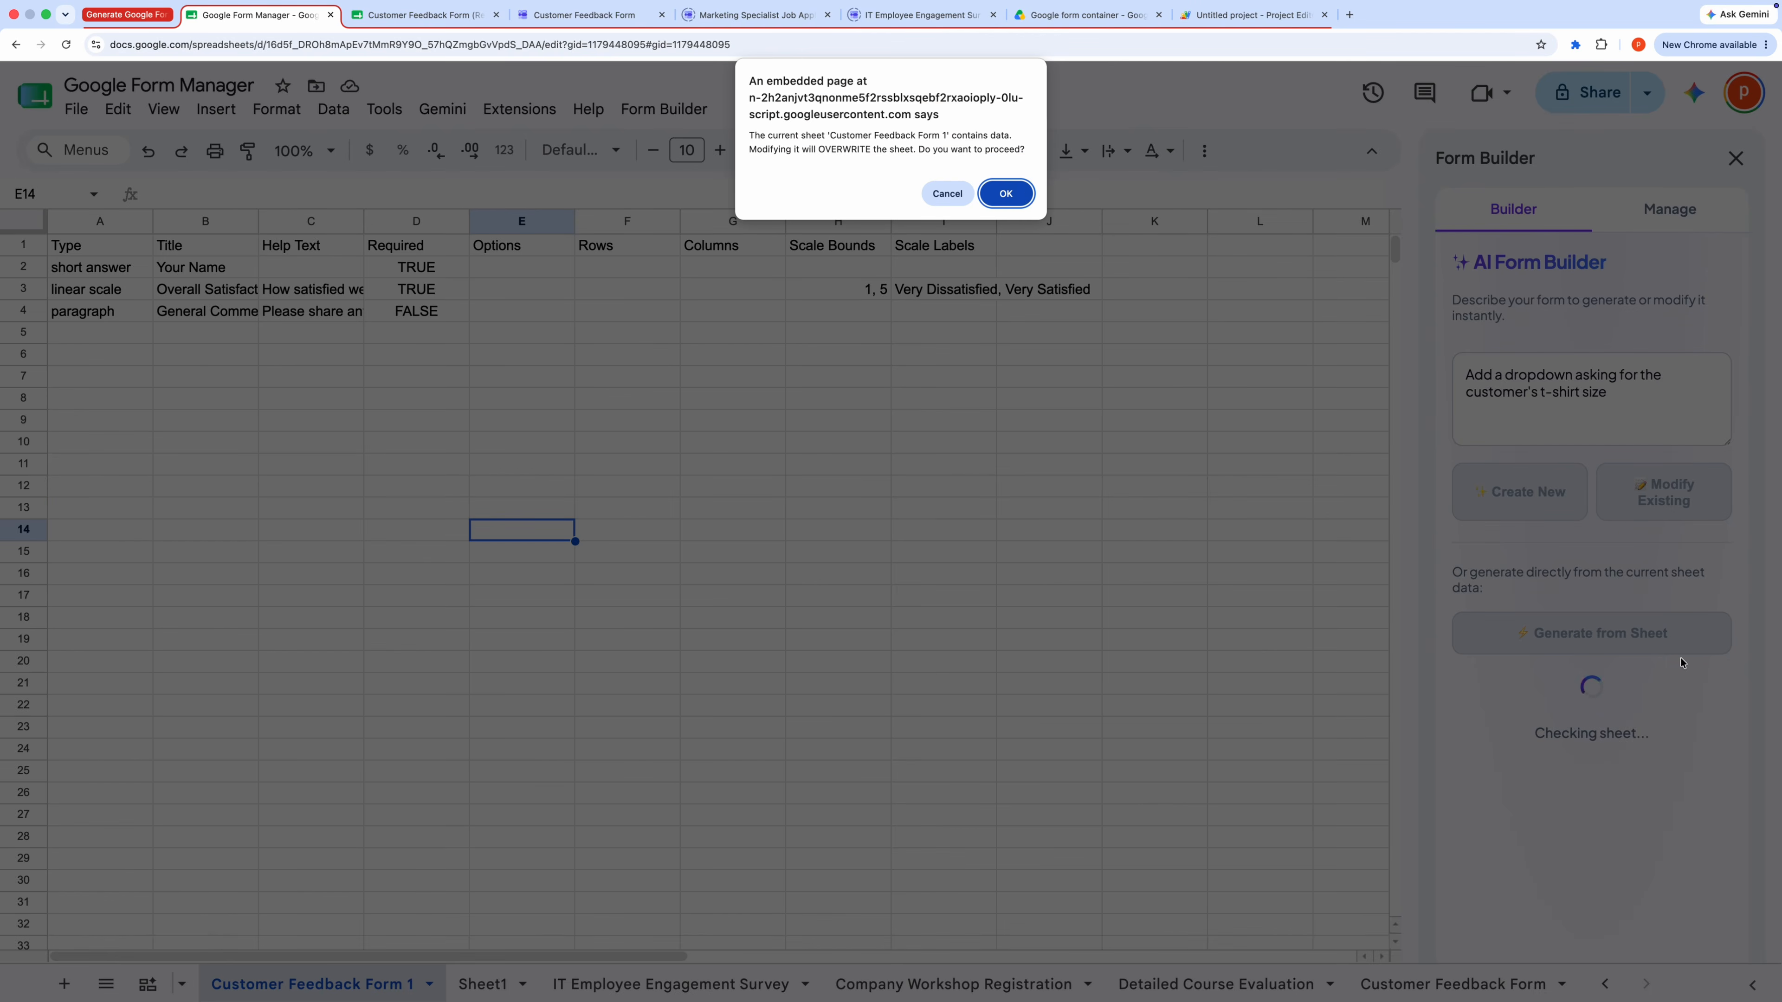
click(1005, 193)
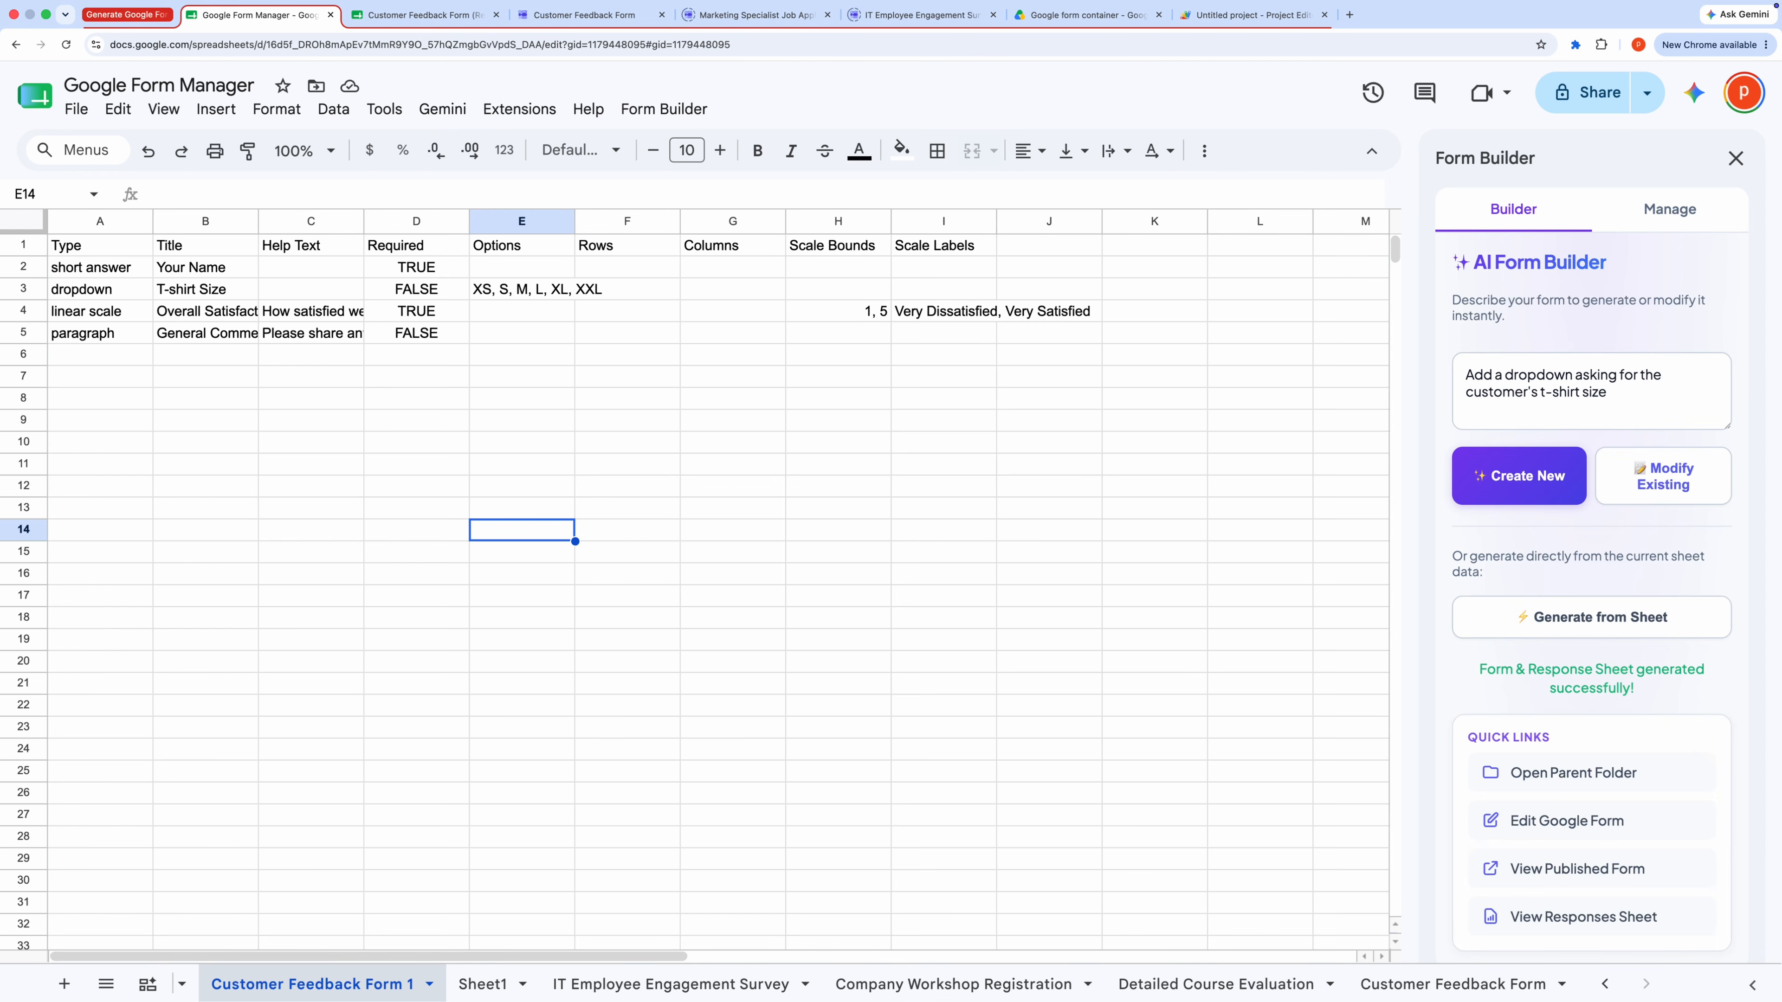
Step: Open the published form and inspect the options of the new T-shirt Size dropdown
click(1591, 869)
scroll(707, 482, down, 1)
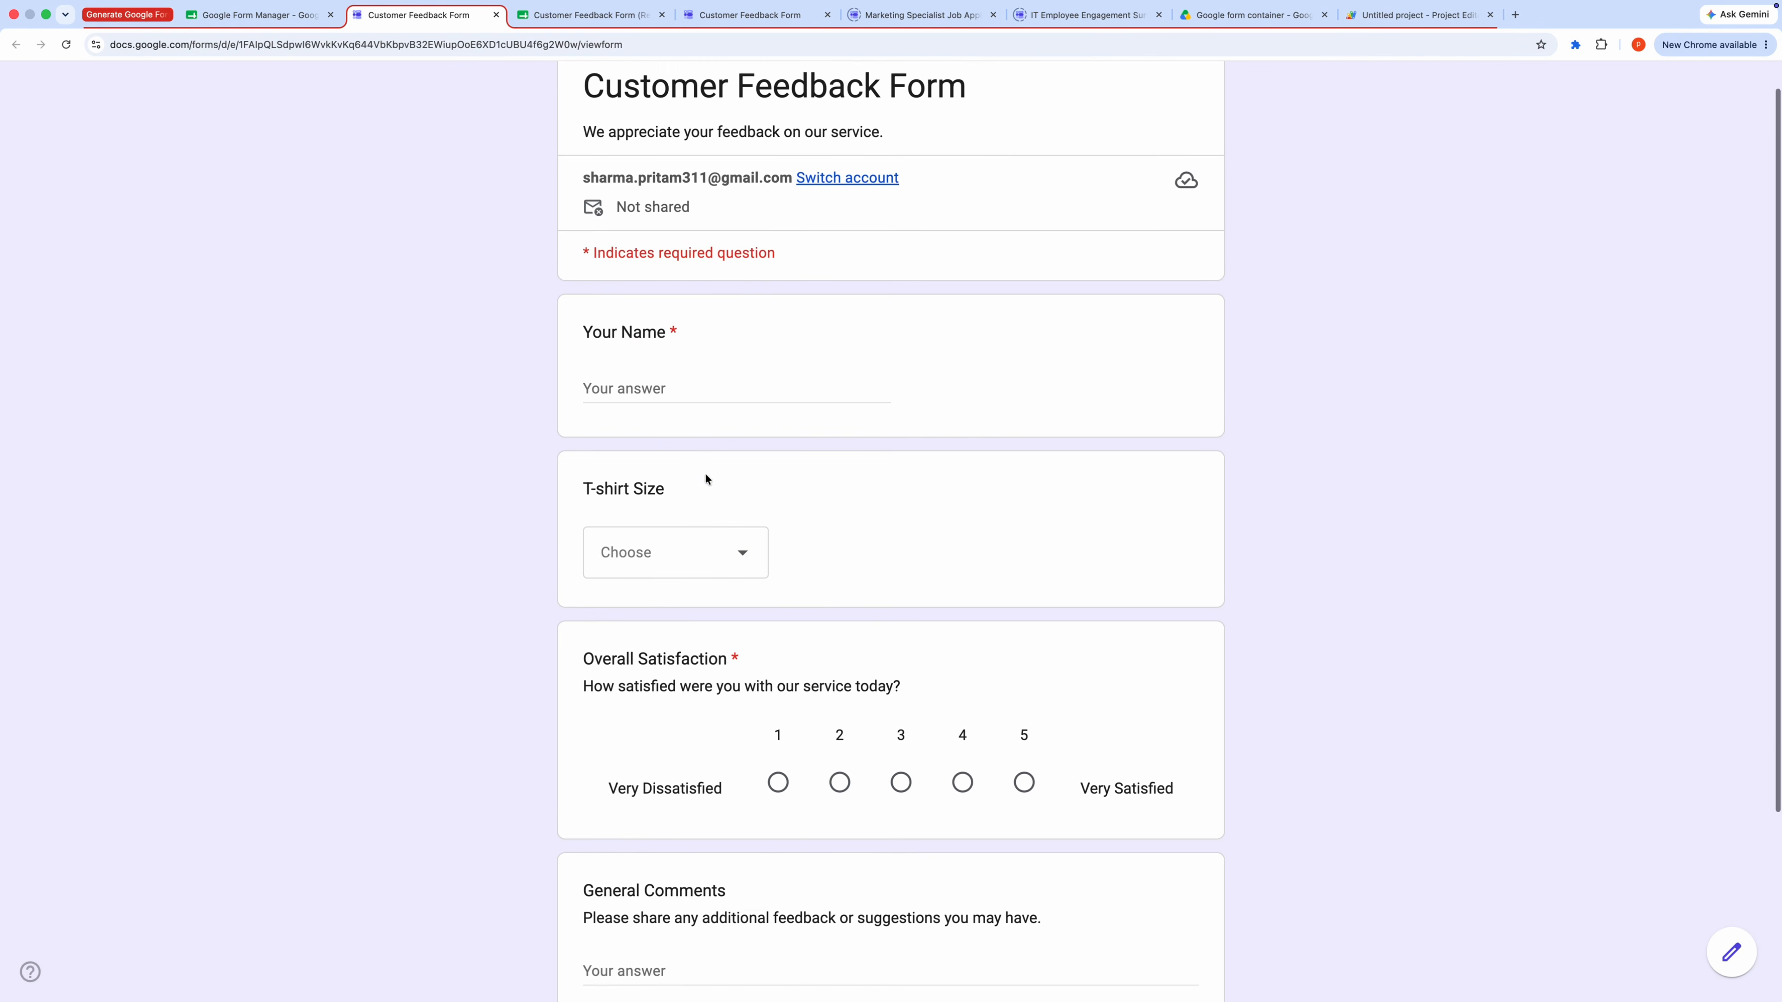
click(717, 535)
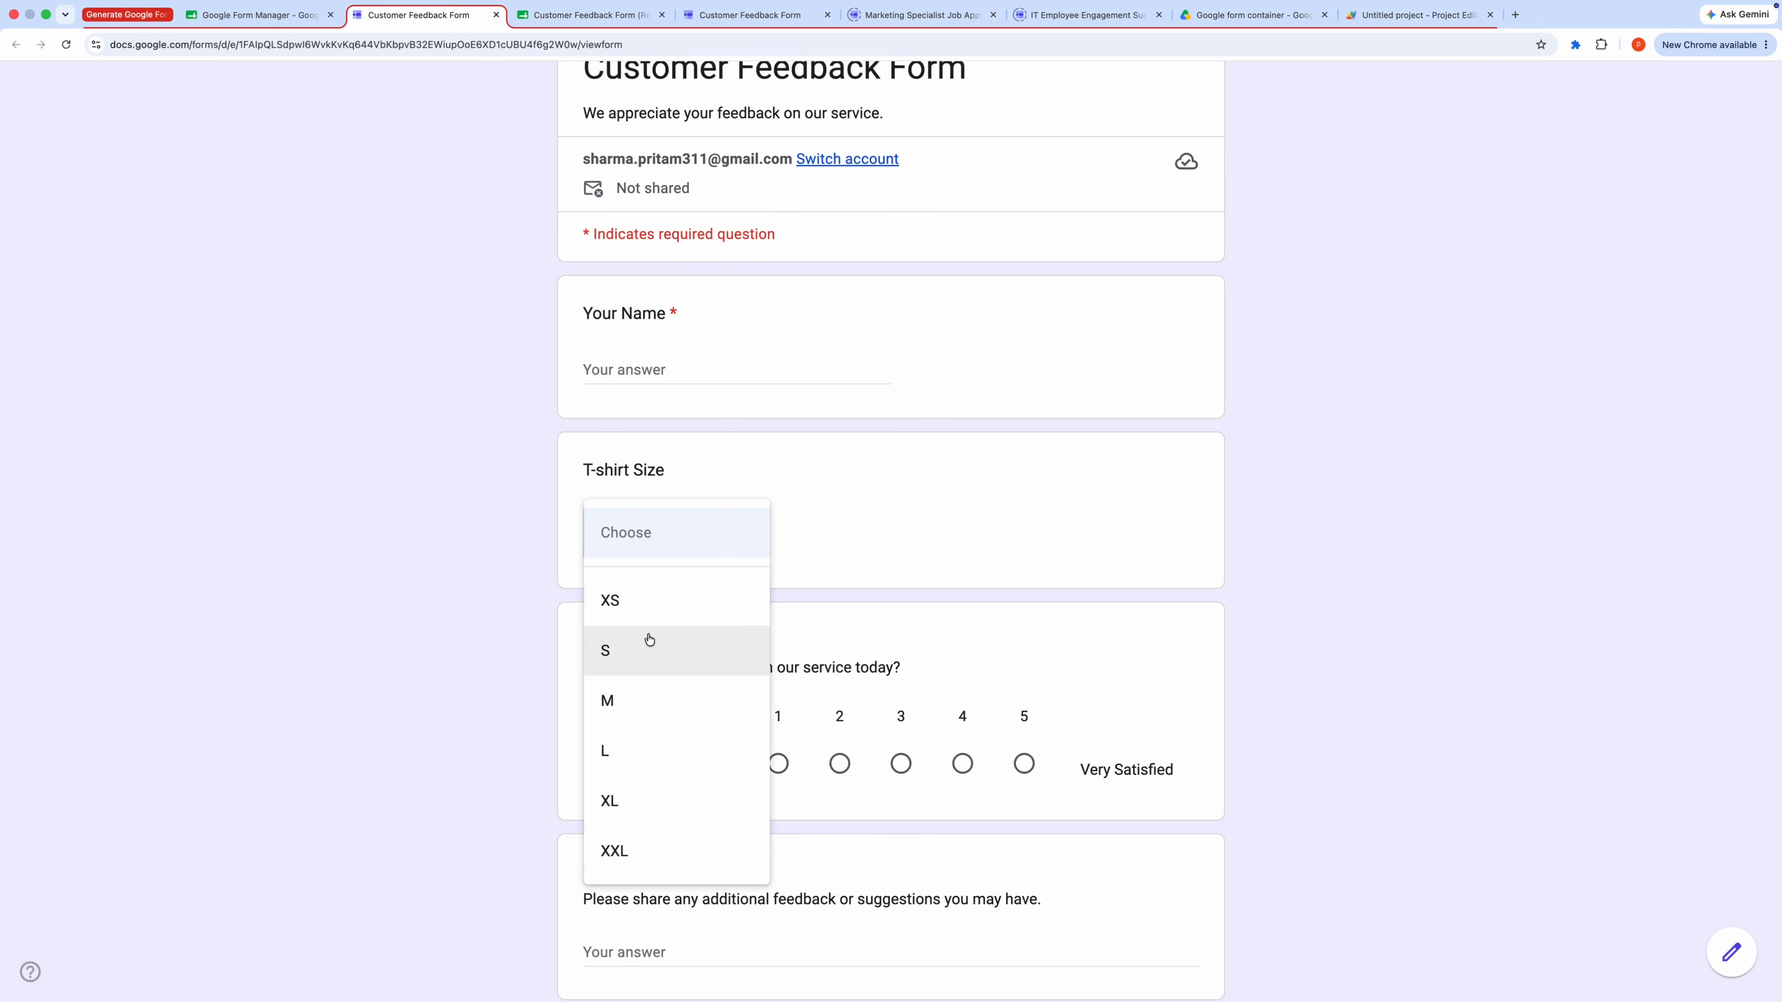
click(477, 436)
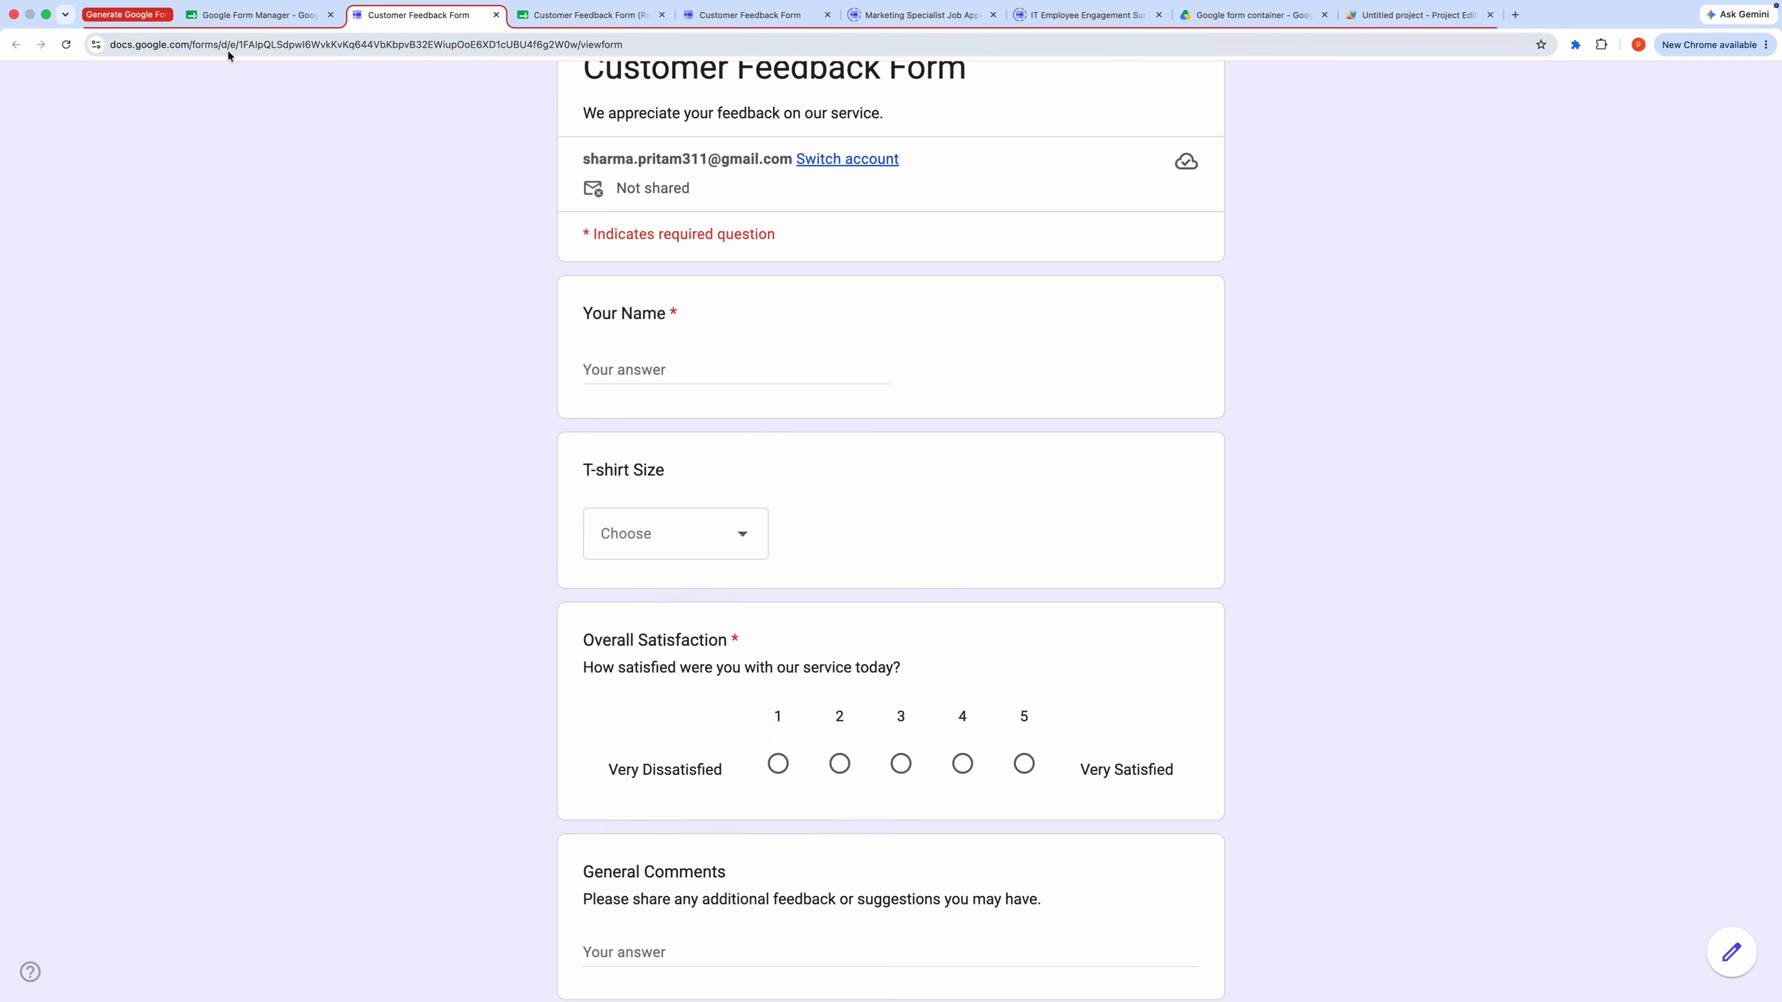
Step: Switch to Sheet1, review its question columns, and generate a form and response sheet from the sheet data
click(249, 15)
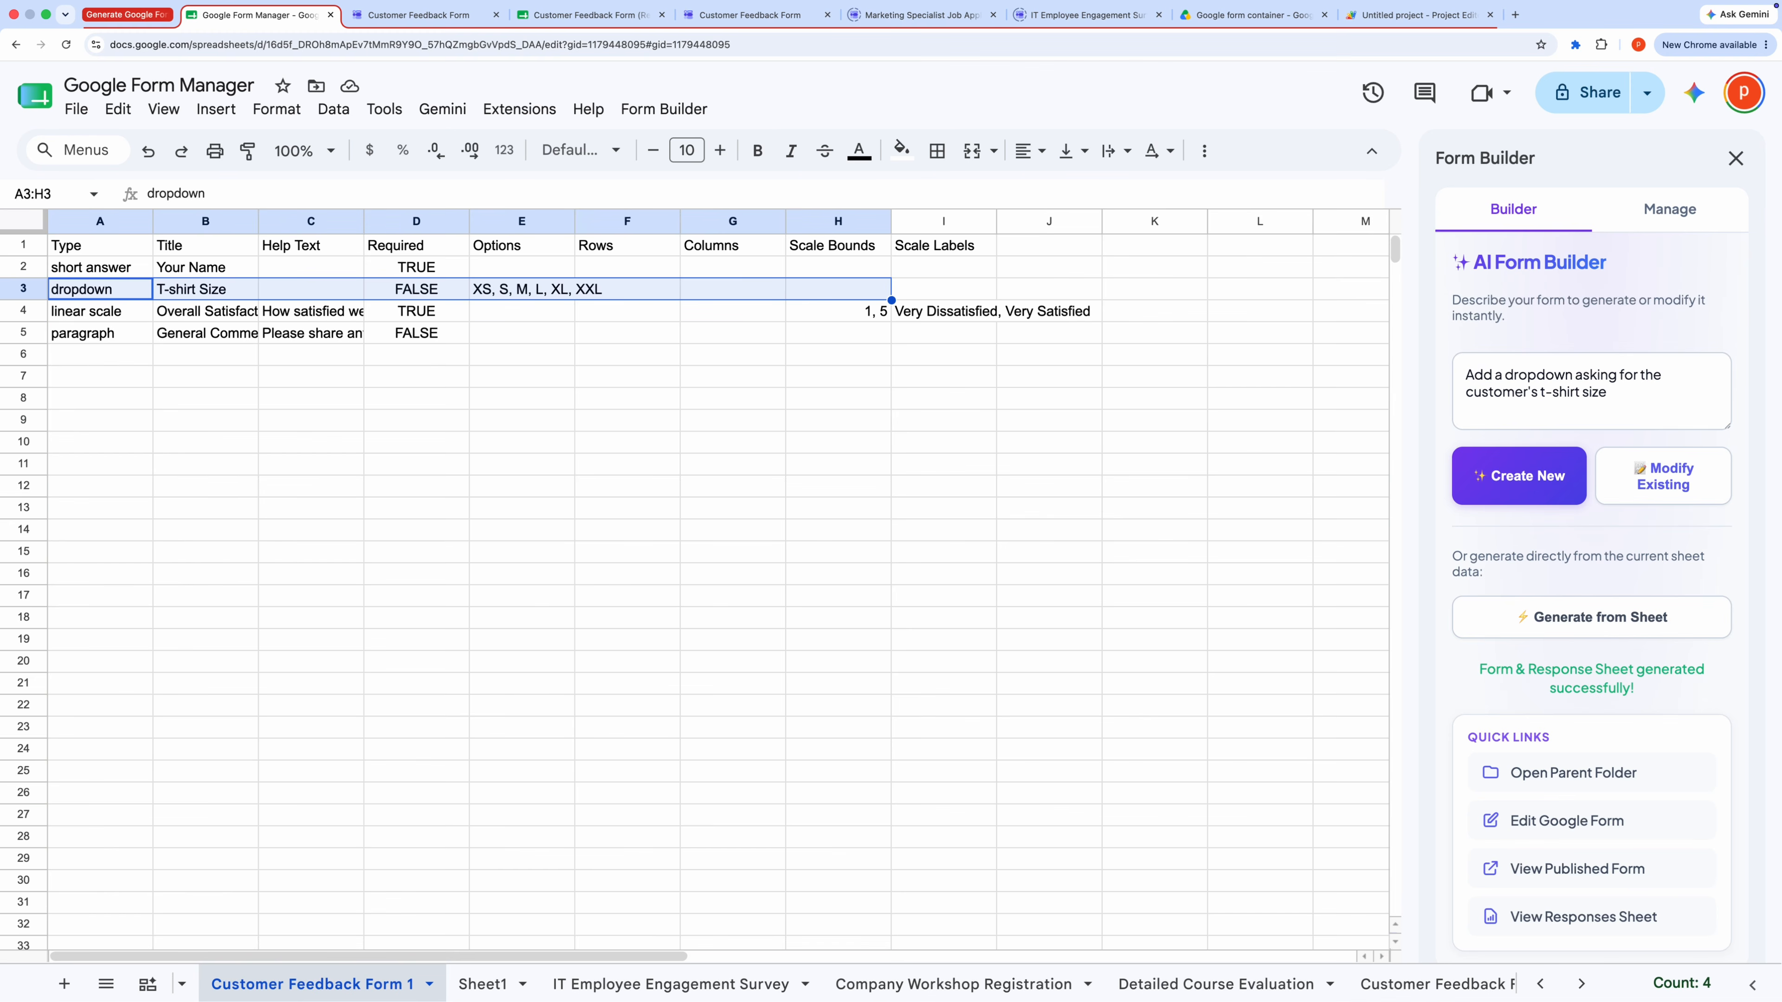
click(477, 983)
click(120, 399)
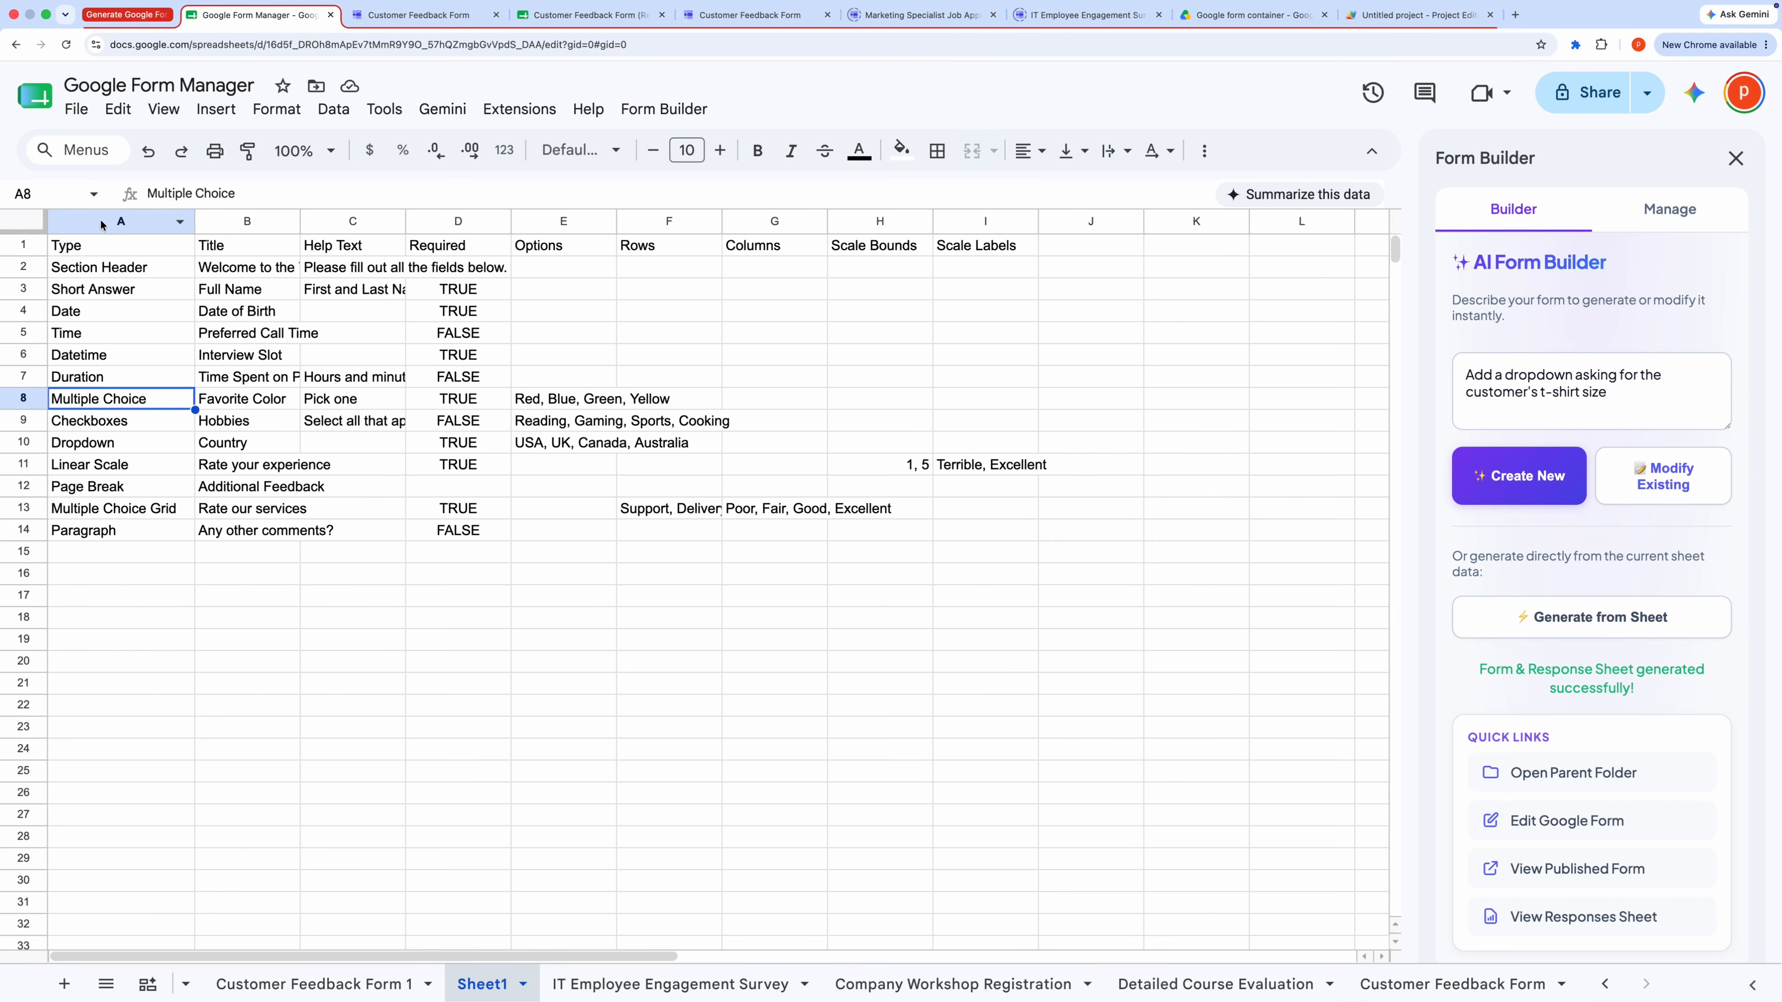
click(121, 221)
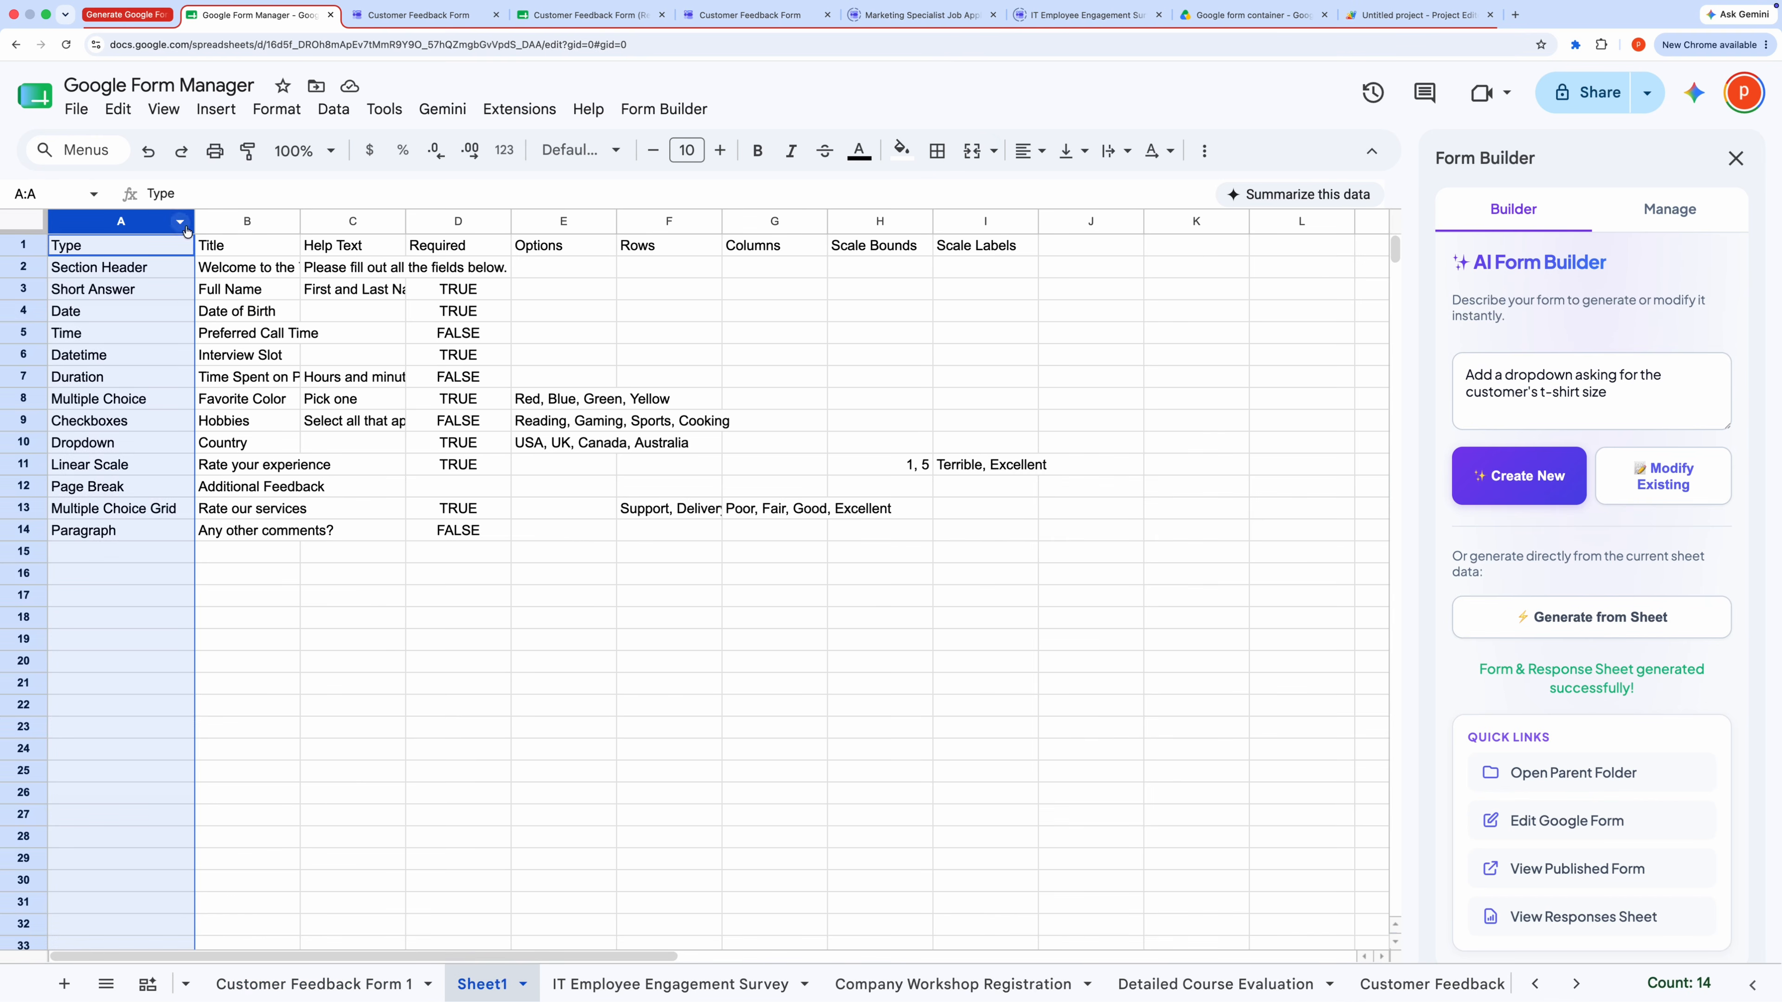
click(232, 221)
click(352, 221)
click(452, 221)
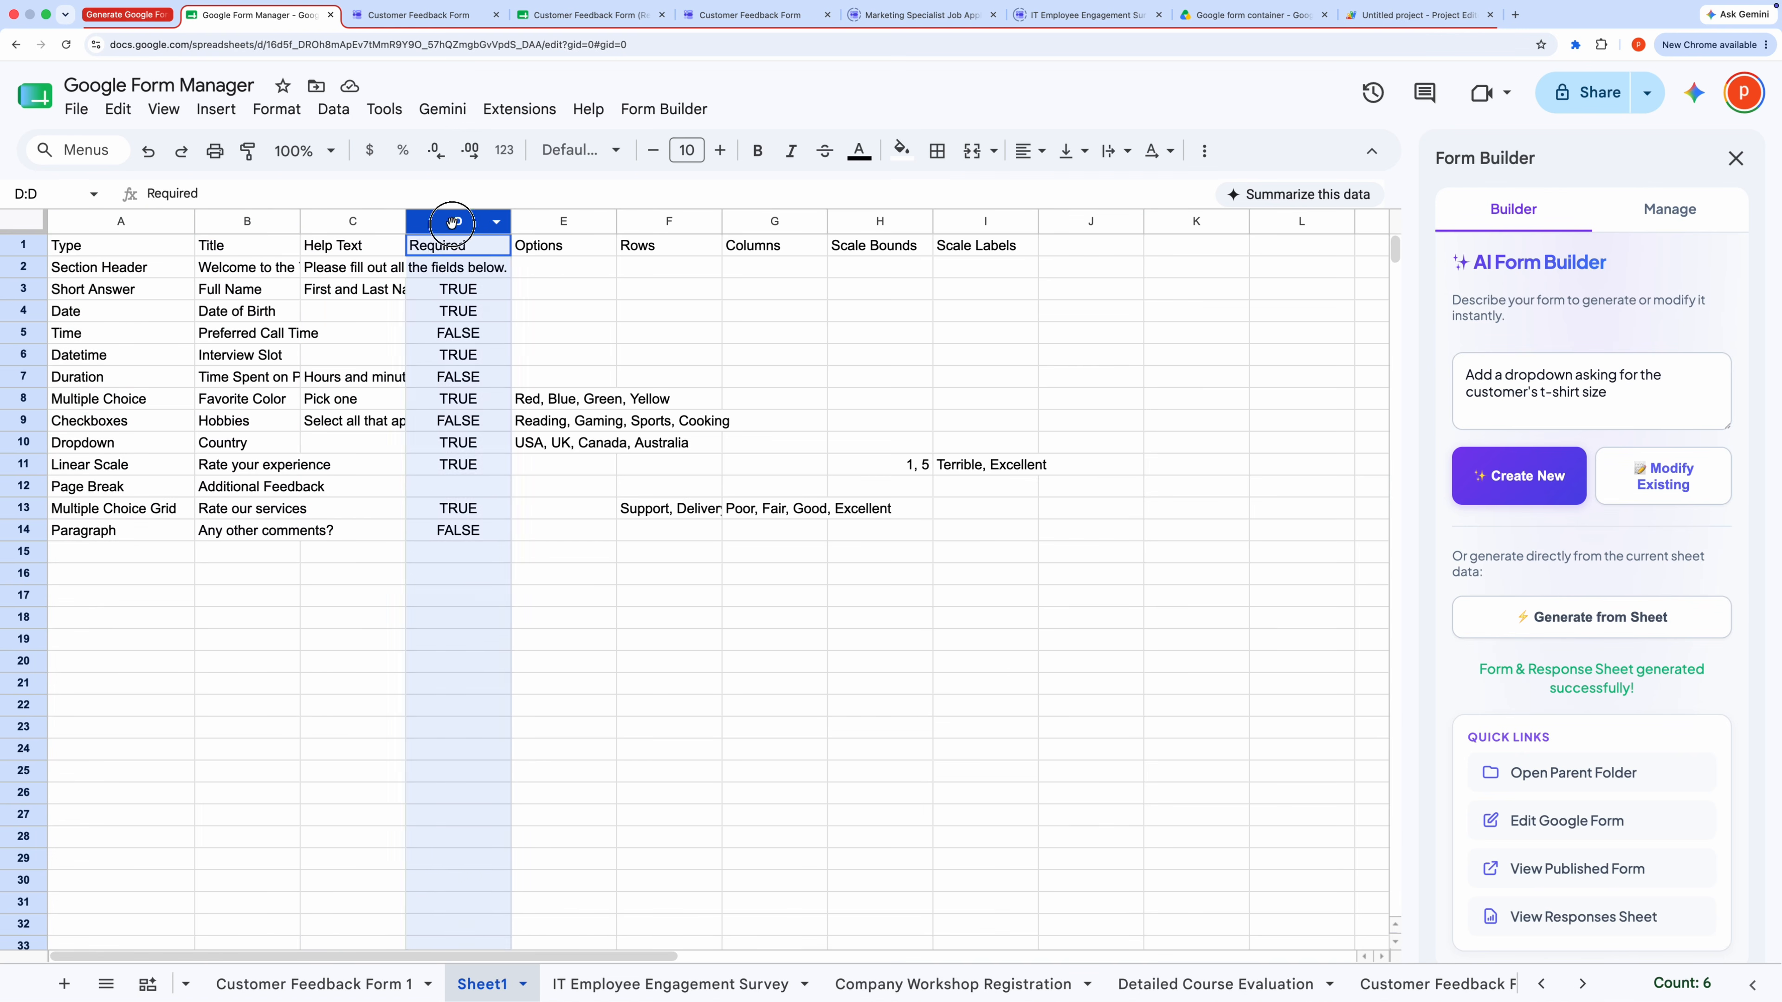
click(561, 221)
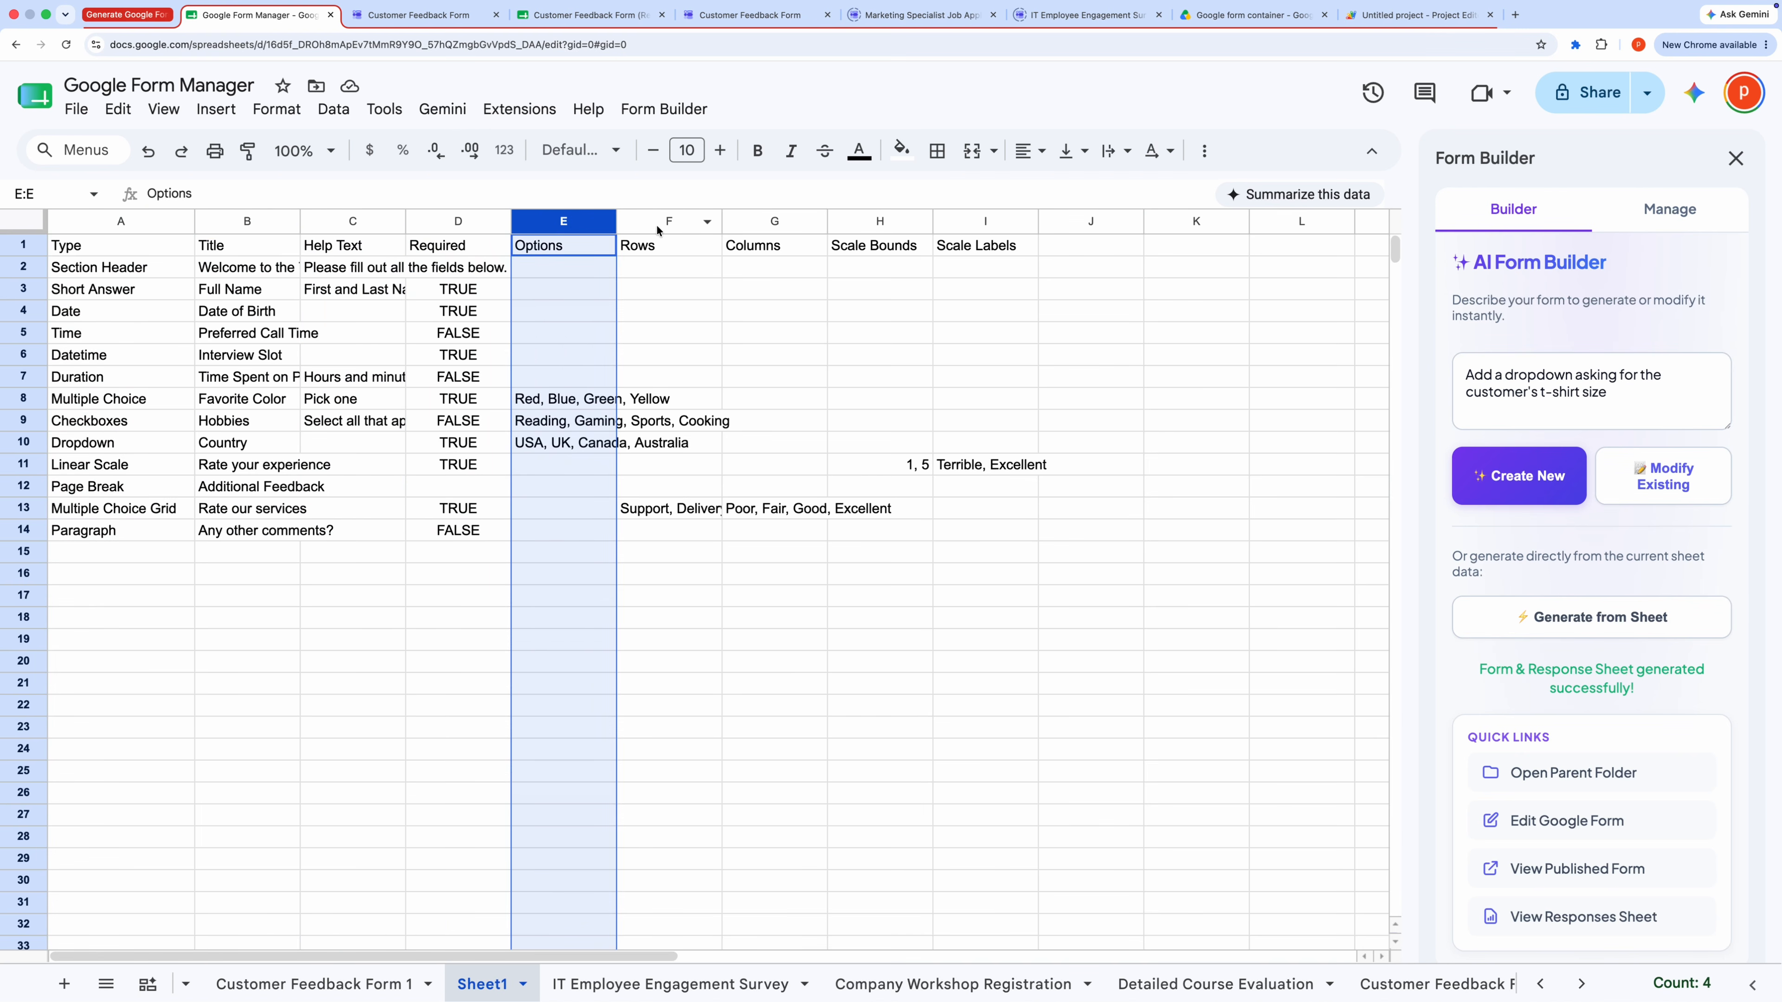
click(677, 399)
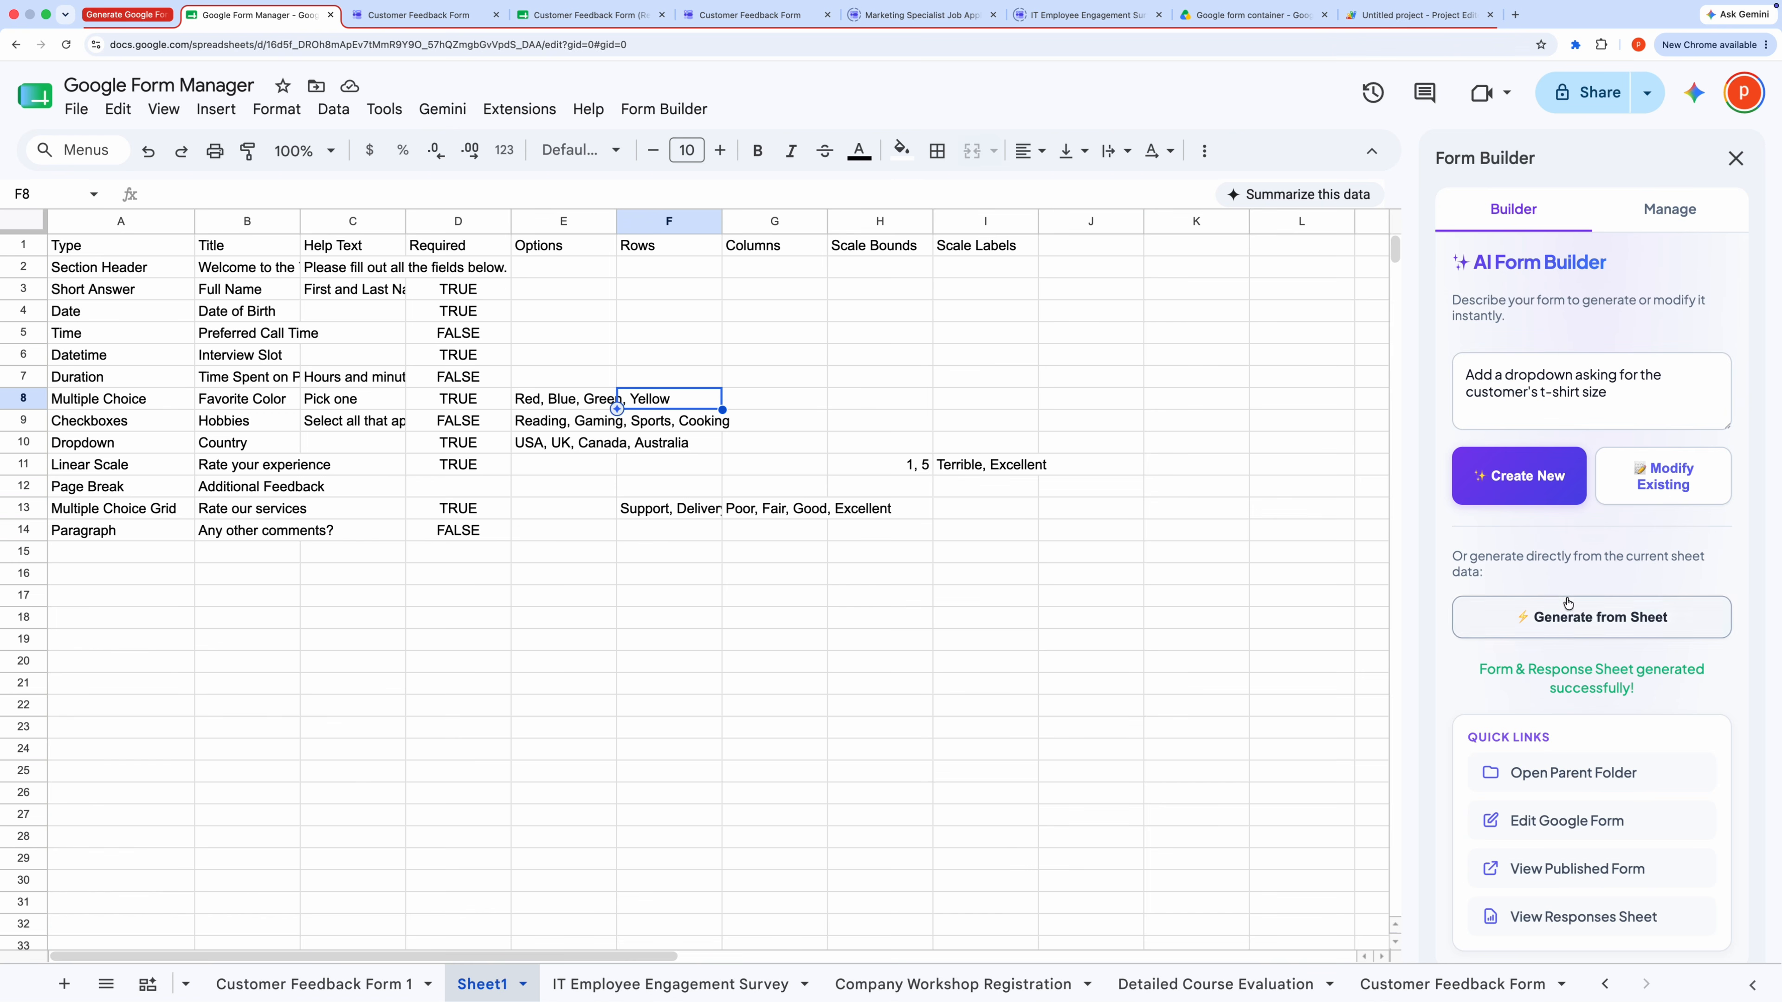
click(1584, 619)
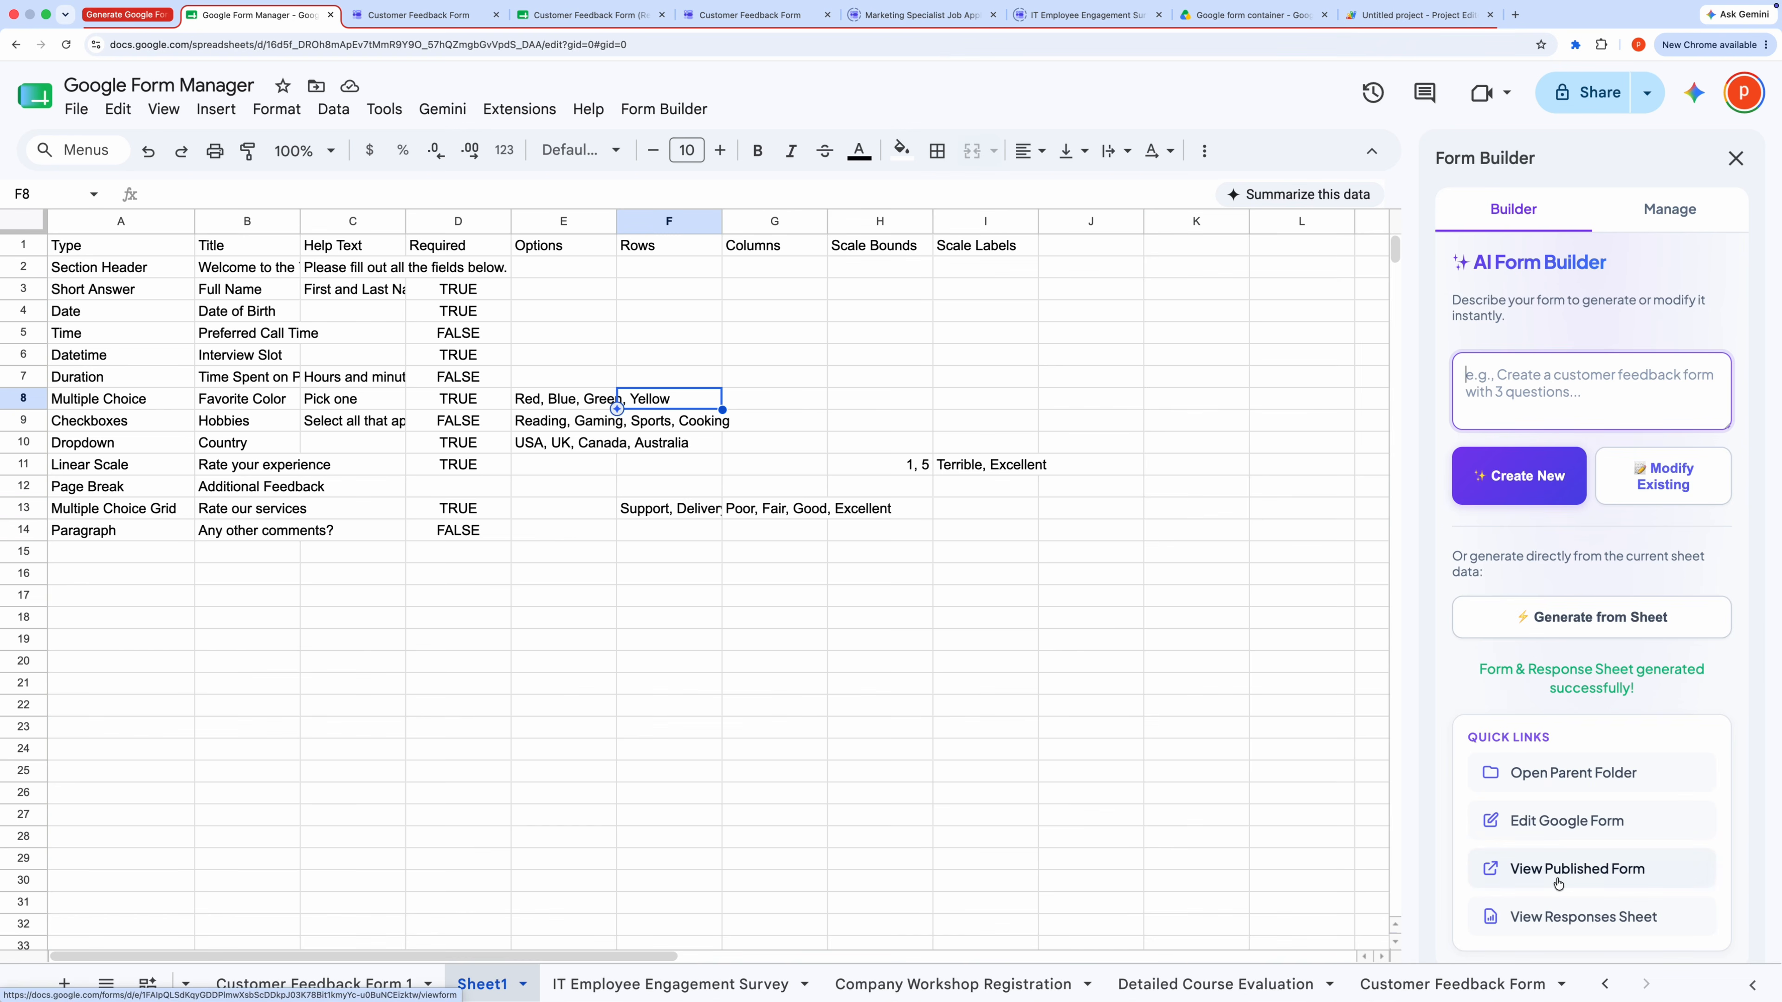
Step: Open the generated Sheet1 form in the editor and scroll through its questions and sections
click(1557, 833)
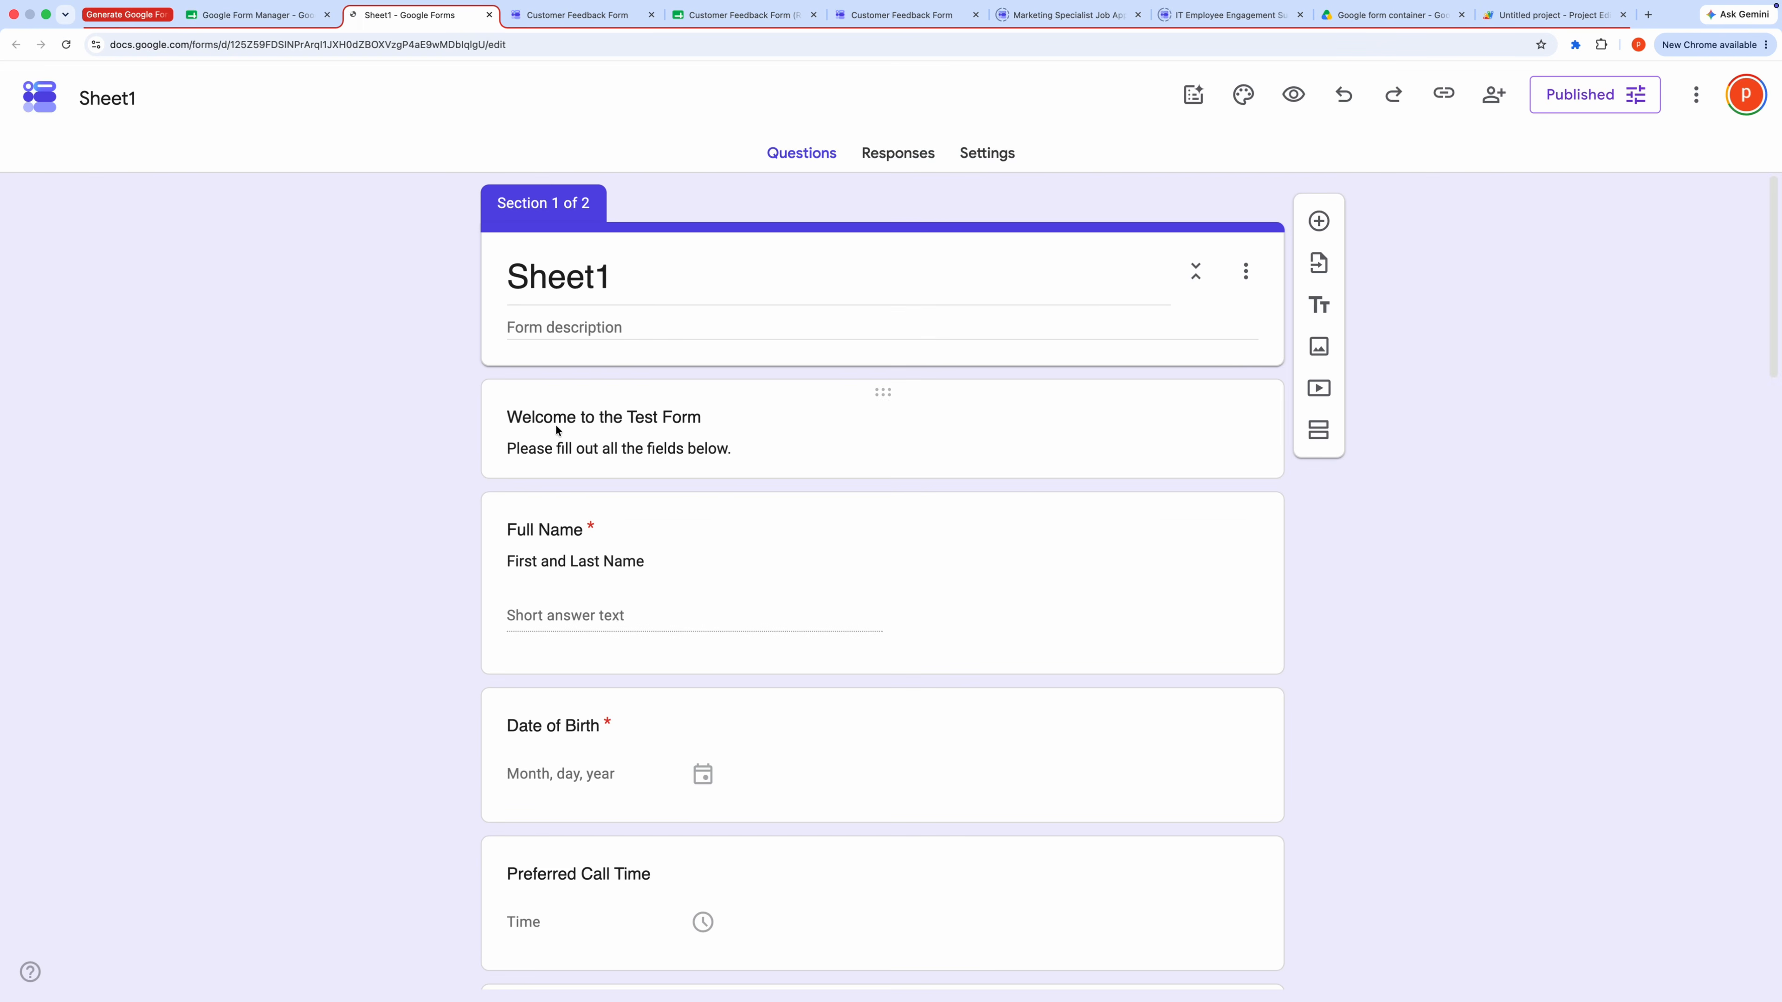
click(684, 283)
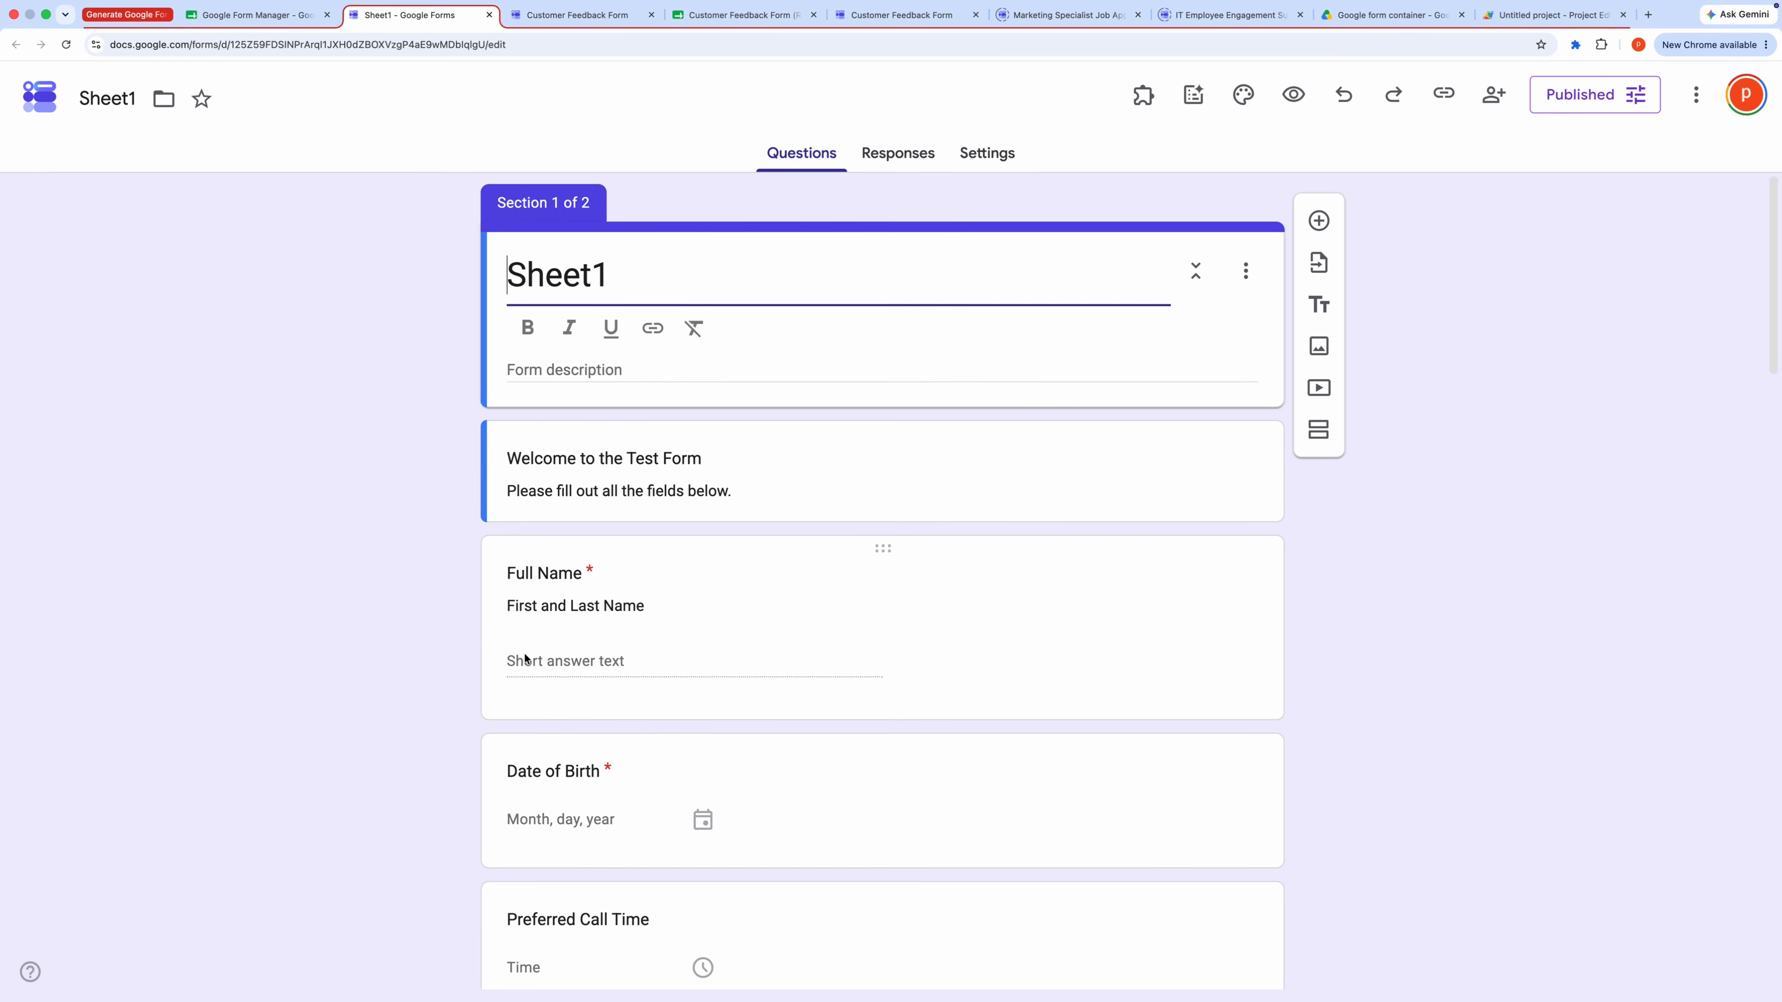
scroll(532, 653, down, 3)
scroll(532, 651, down, 7)
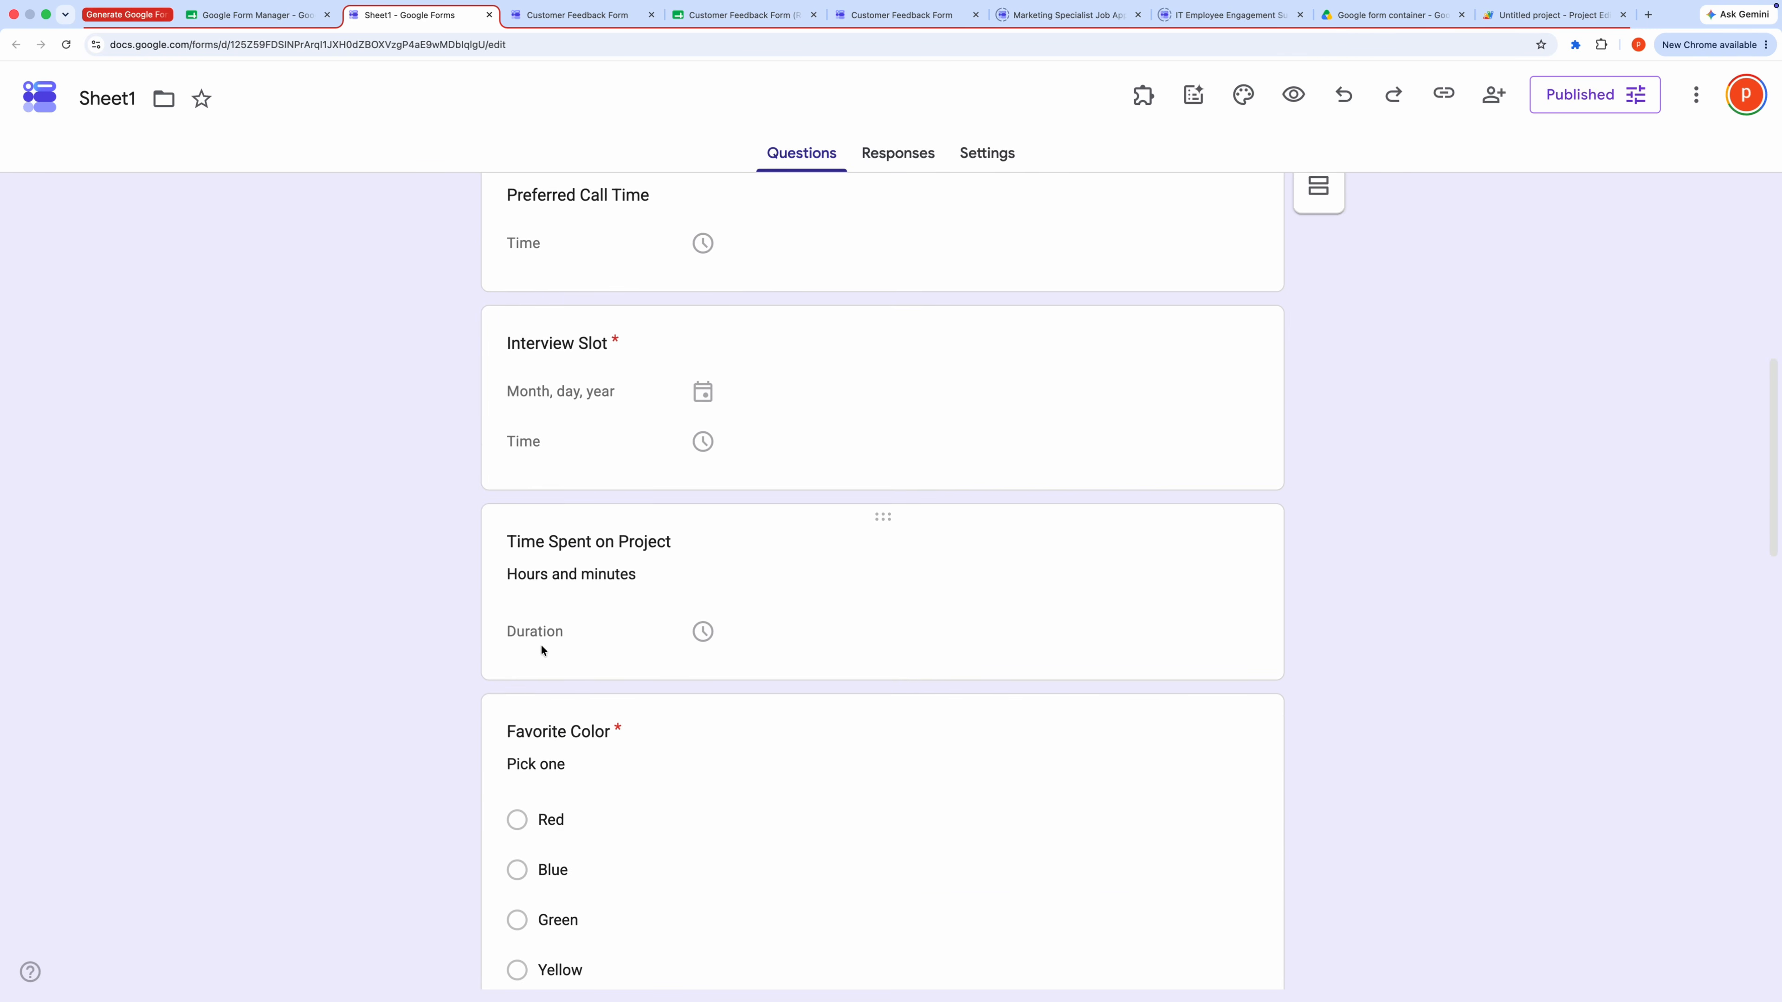
scroll(542, 651, down, 20)
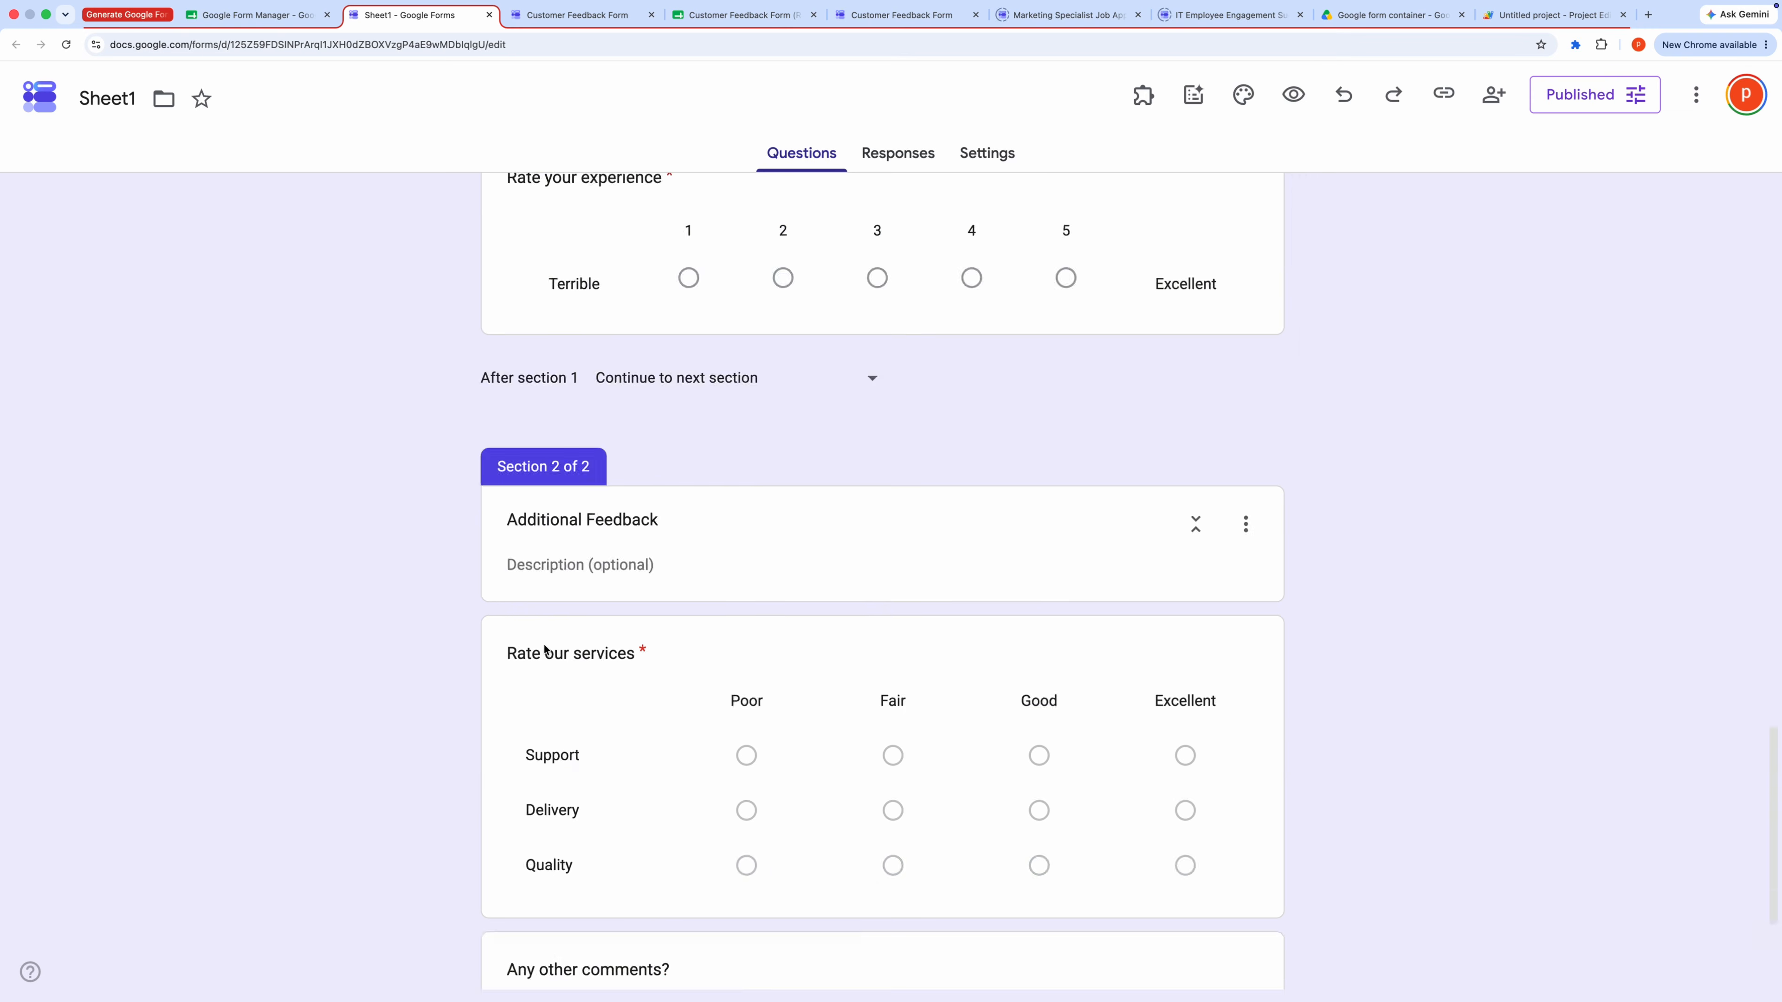
Step: Return to the spreadsheet and review the question types listed in Sheet1
click(257, 15)
click(438, 601)
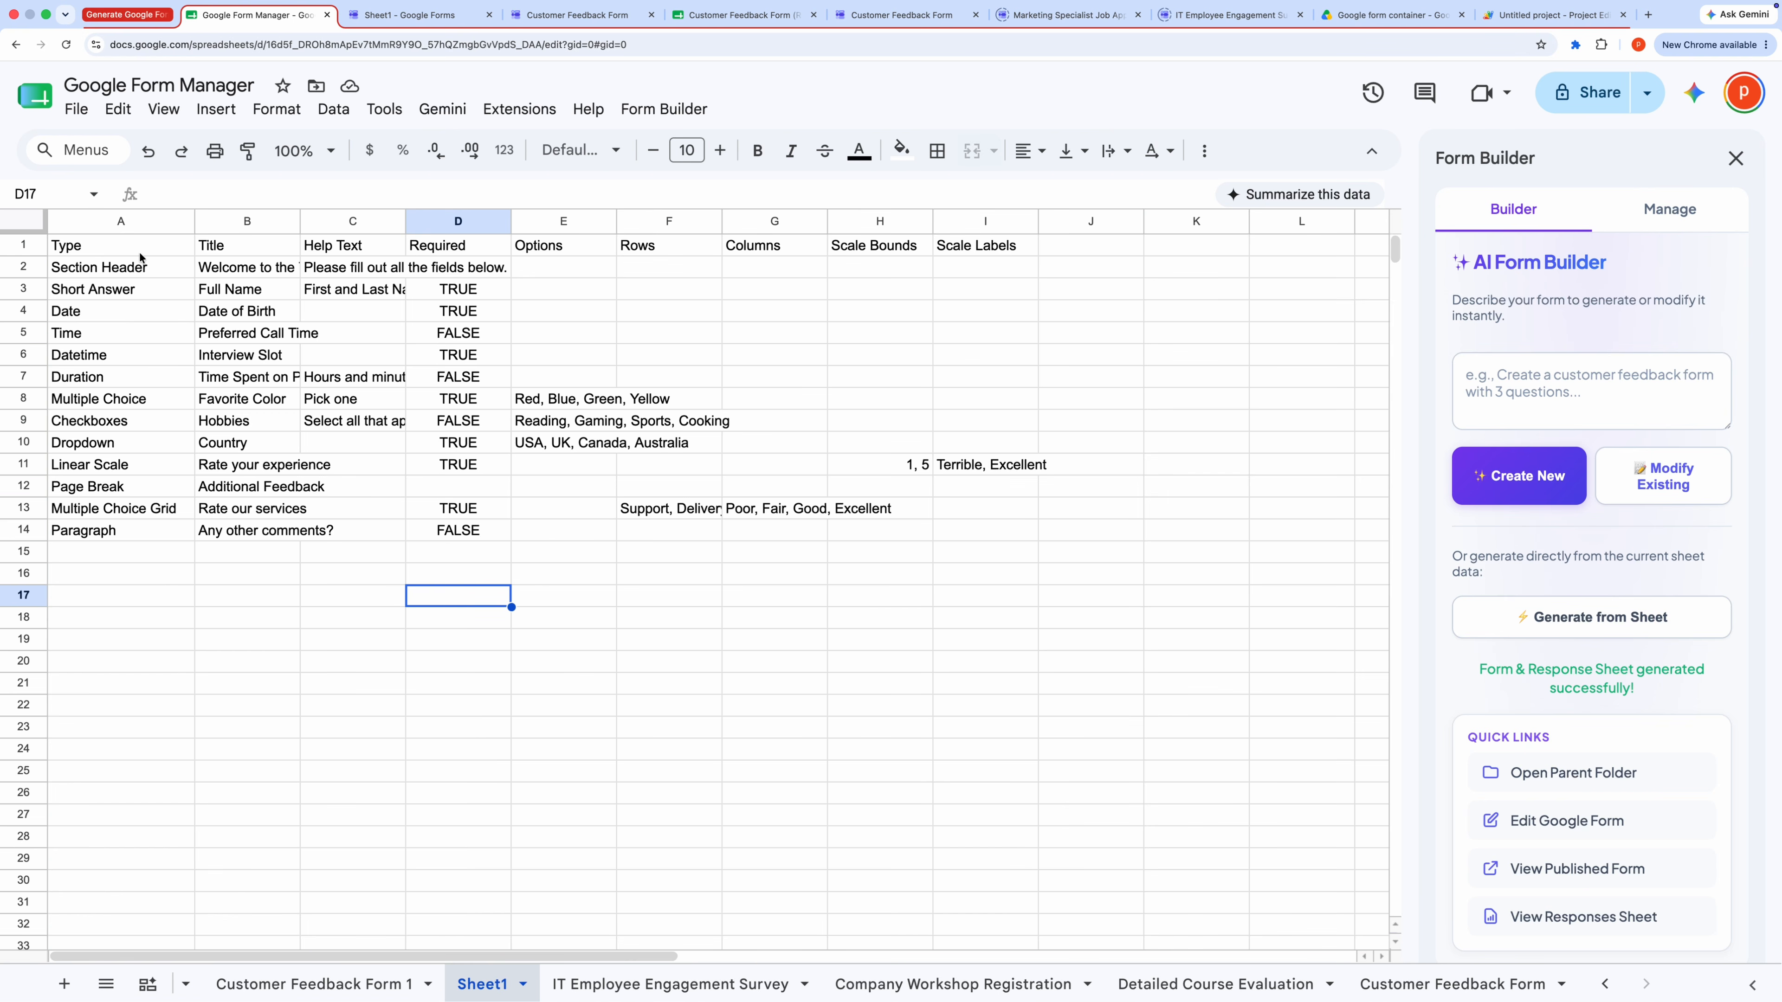
click(138, 383)
click(161, 488)
click(180, 538)
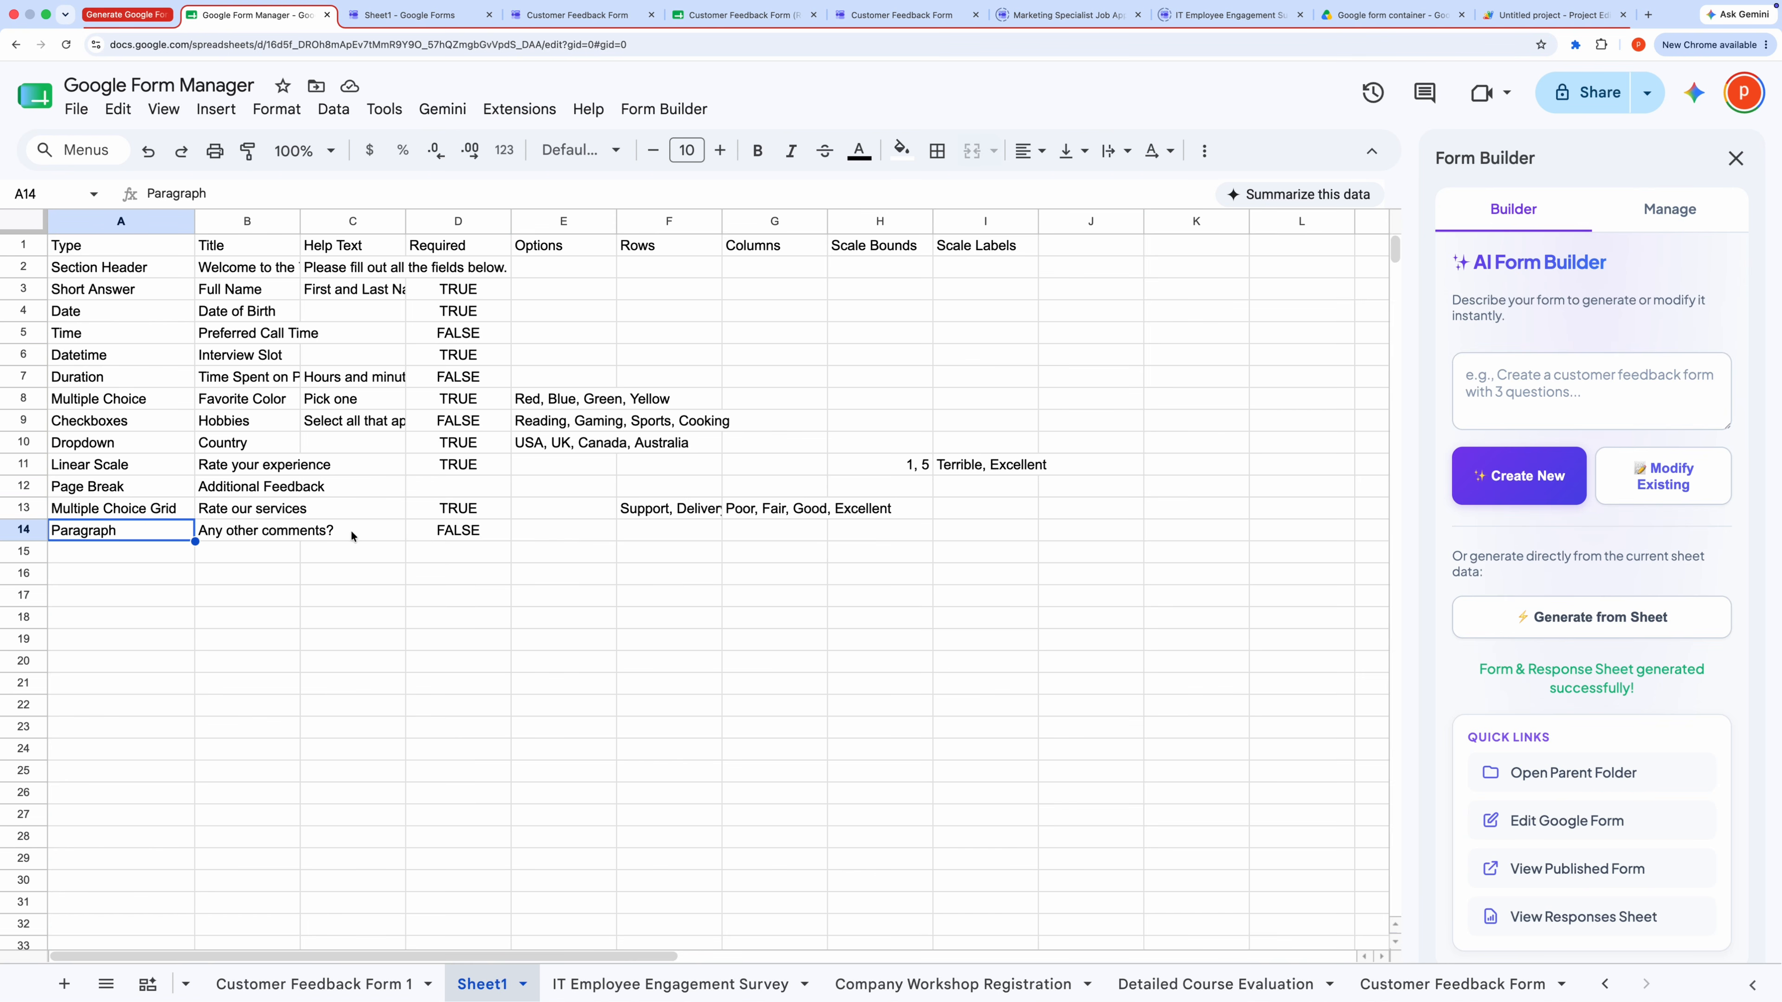